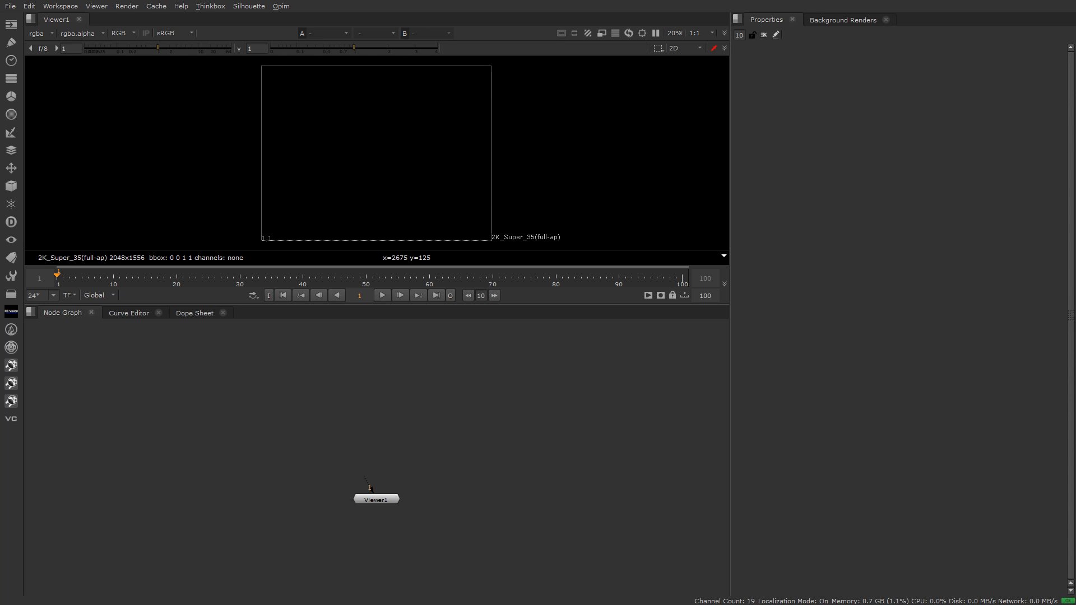
# Step: Add a Merge node to the empty area of the node graph
pyautogui.scroll(2, 510, 432)
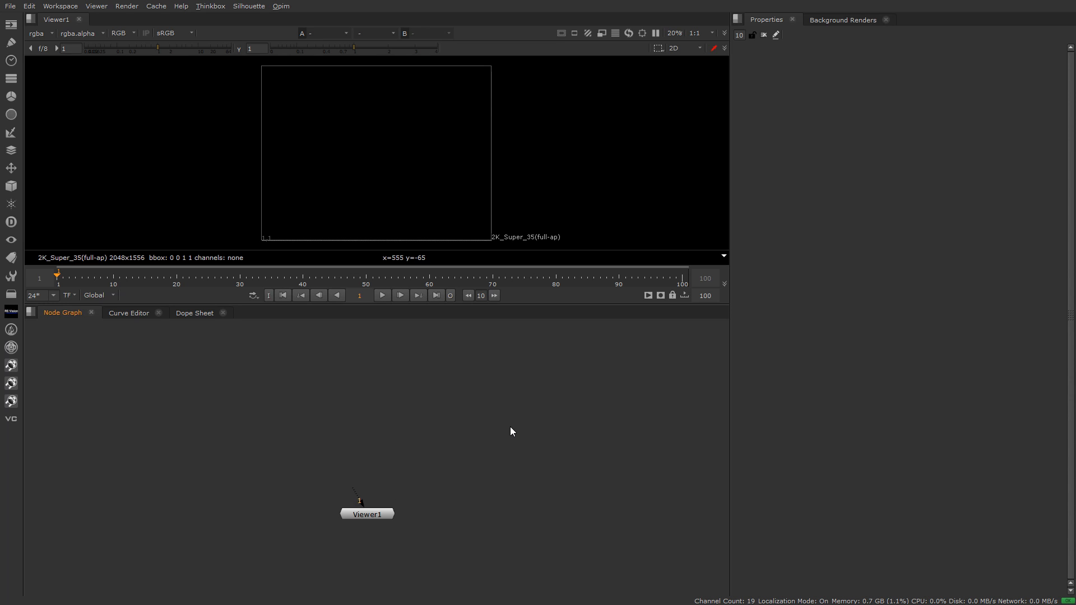
pyautogui.click(400, 401)
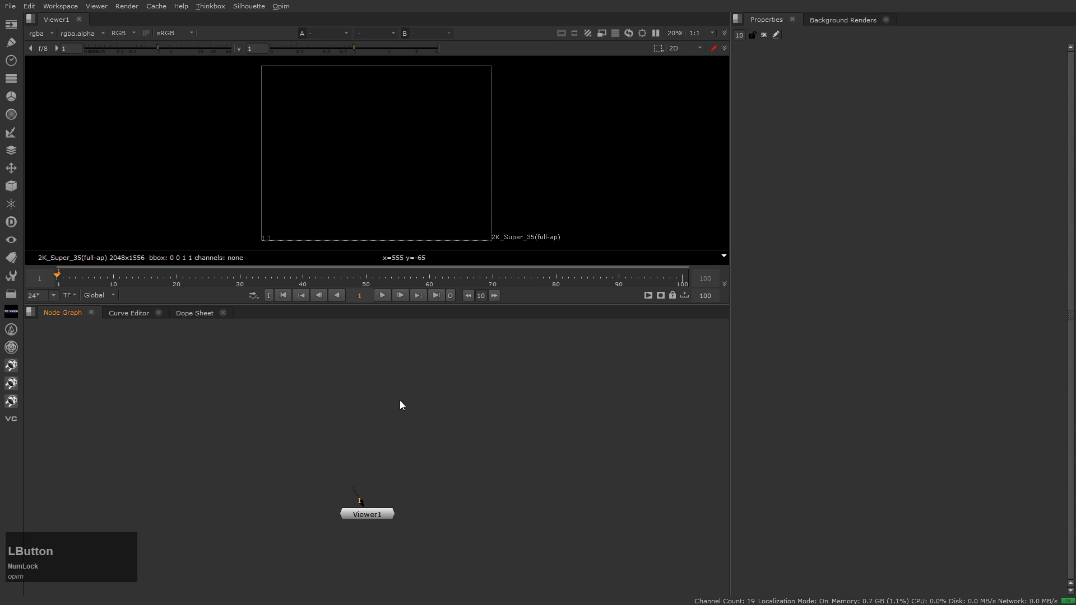
pyautogui.press('m')
pyautogui.scroll(4, 399, 400)
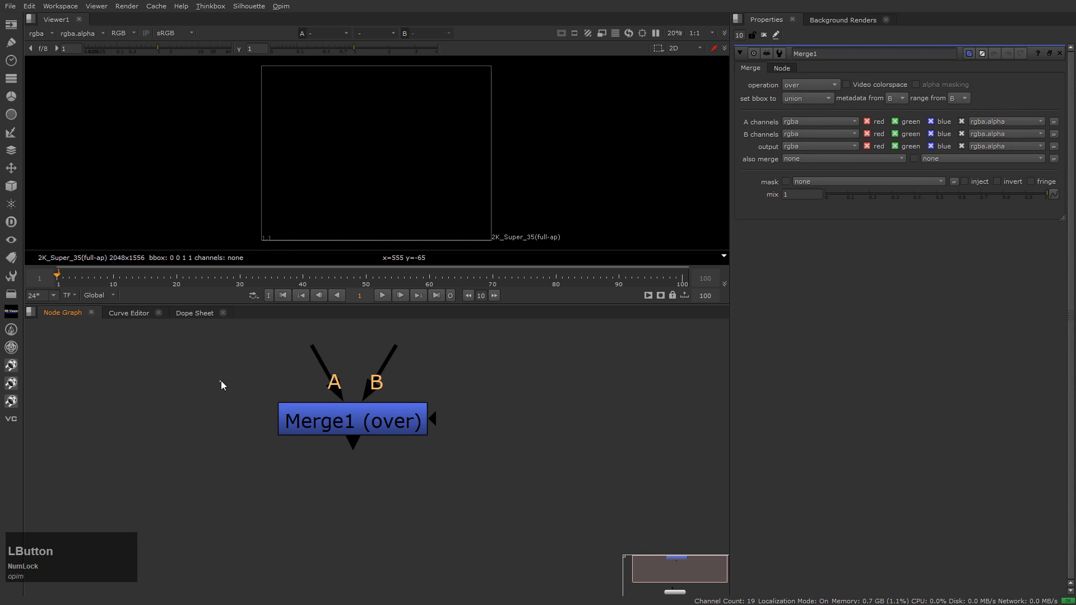
pyautogui.moveTo(221, 383); pyautogui.dragTo(563, 520)
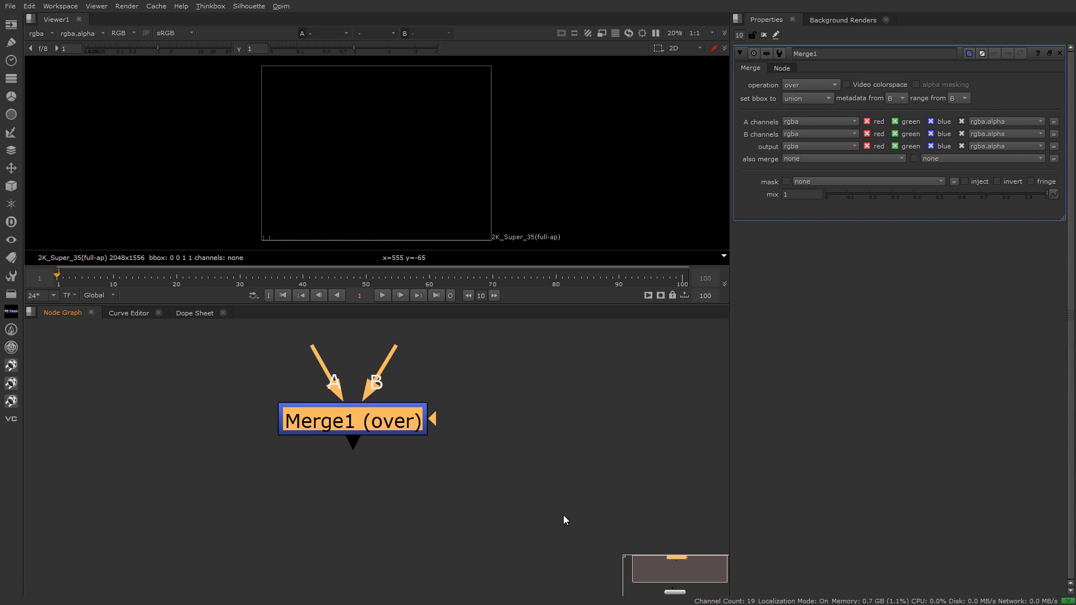
pyautogui.moveTo(563, 516); pyautogui.dragTo(561, 556, button='middle')
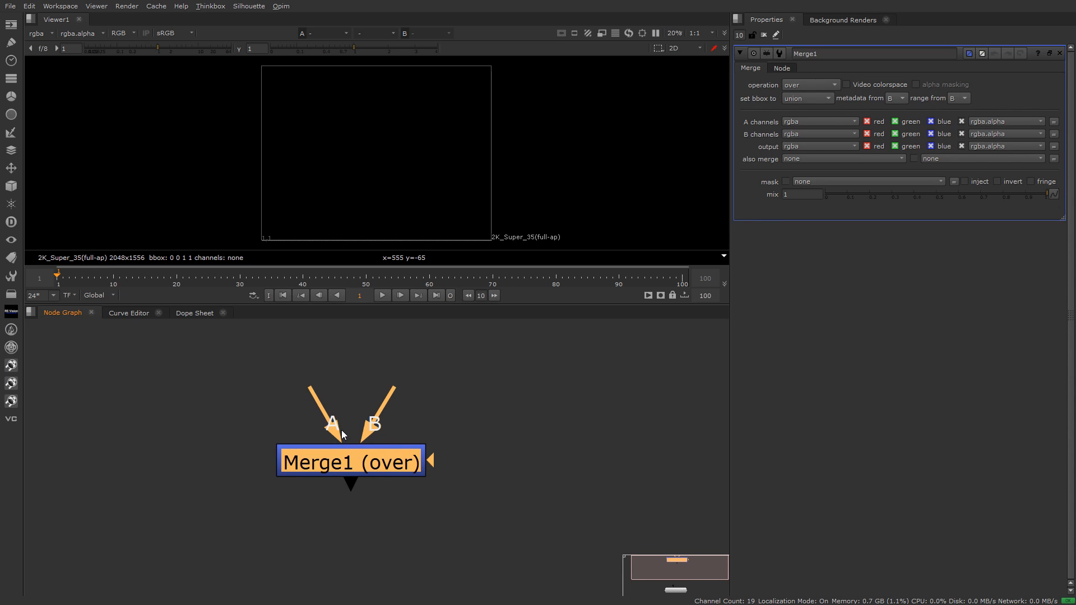
pyautogui.moveTo(320, 404); pyautogui.dragTo(251, 349)
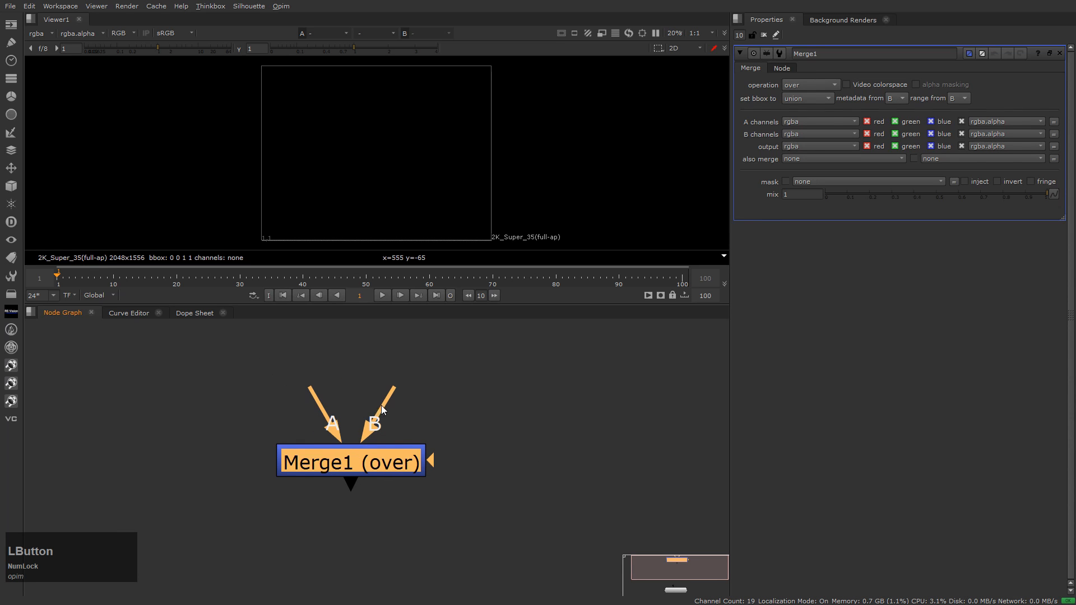
pyautogui.moveTo(390, 394); pyautogui.dragTo(598, 376)
pyautogui.click(559, 492)
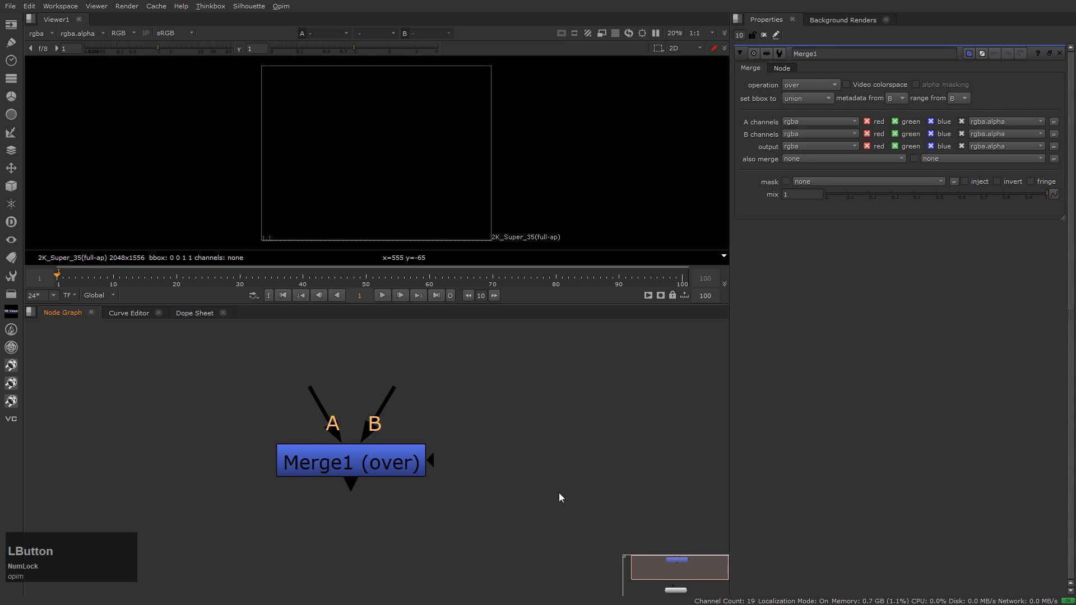
pyautogui.moveTo(560, 493); pyautogui.dragTo(596, 484, button='middle')
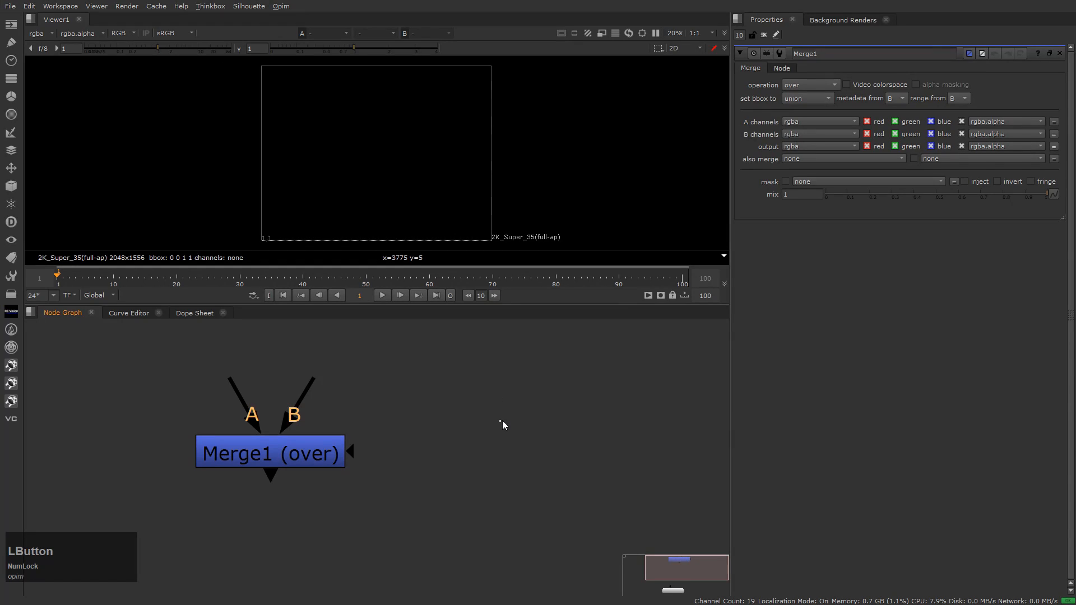
# Step: Add a StickyNote node beside the Merge node
pyautogui.press('Tab')
pyautogui.write('stcik')
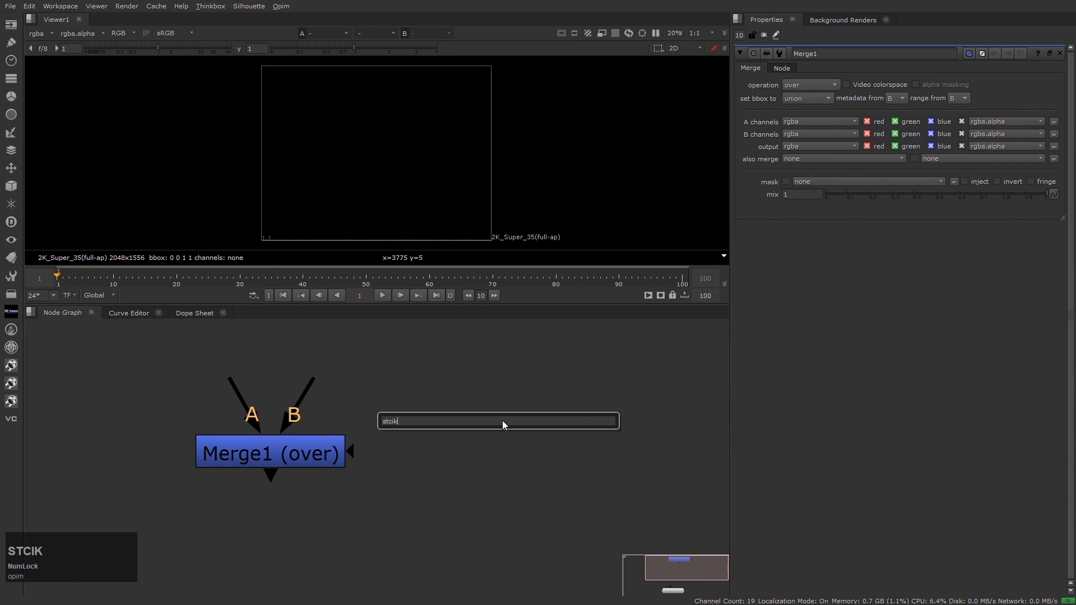
pyautogui.press('BackSpace')
pyautogui.press('BackSpace')
pyautogui.press('BackSpace')
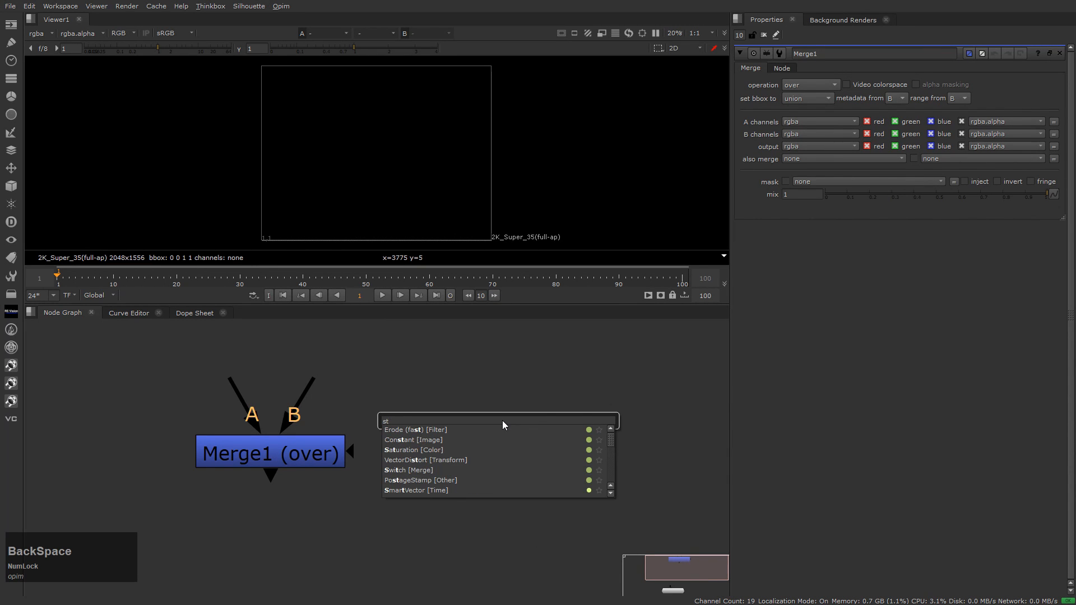
pyautogui.write('ick')
pyautogui.press('Return')
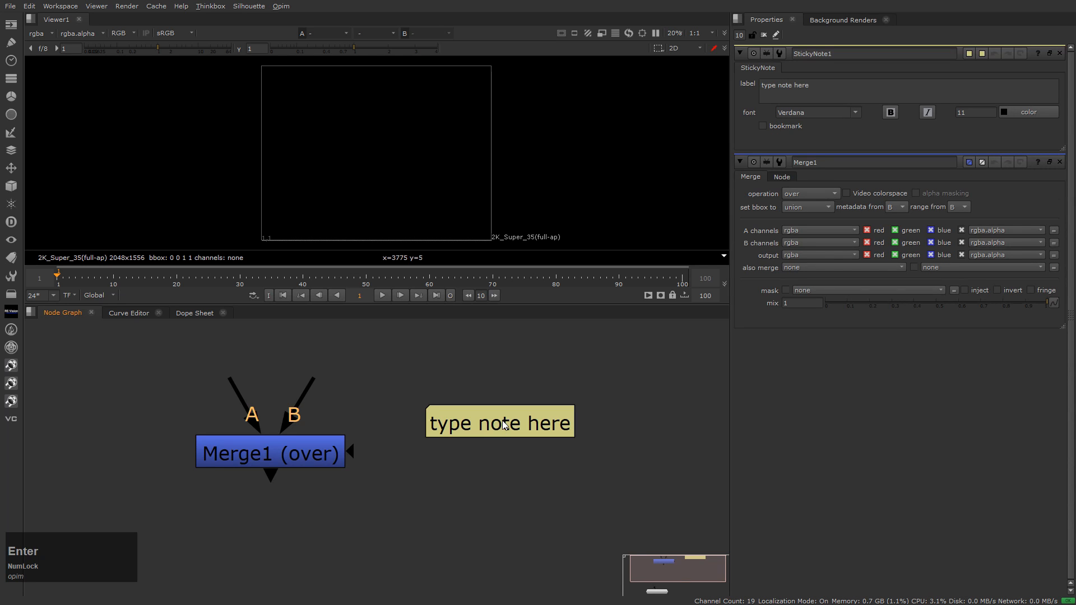
# Step: Replace the sticky note's placeholder label with "matte = Aa + B(1-a)"
pyautogui.click(502, 420)
pyautogui.moveTo(817, 84); pyautogui.dragTo(678, 82)
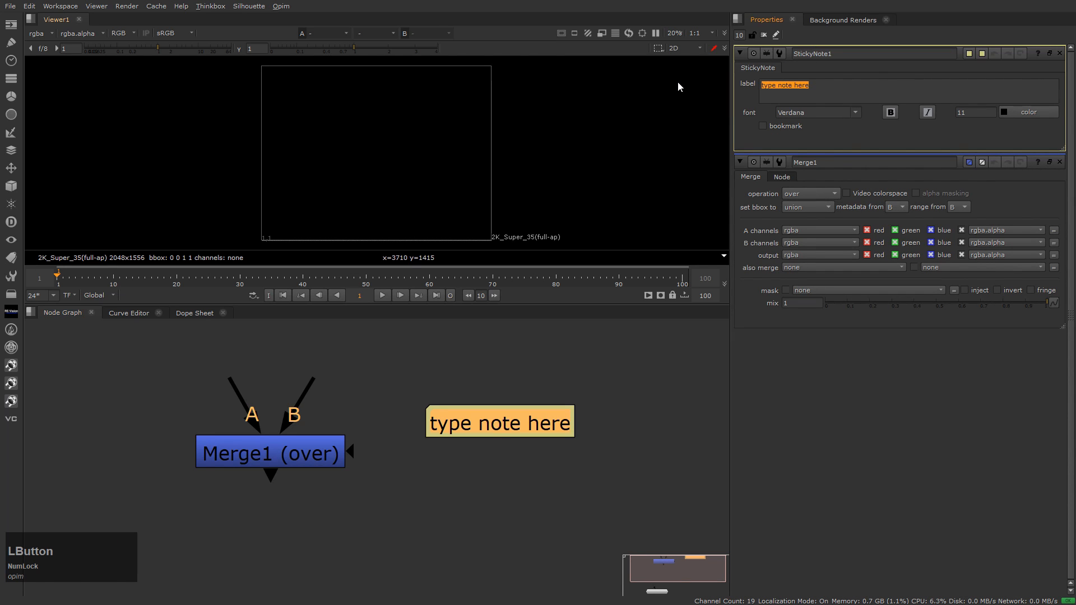
pyautogui.write('matte')
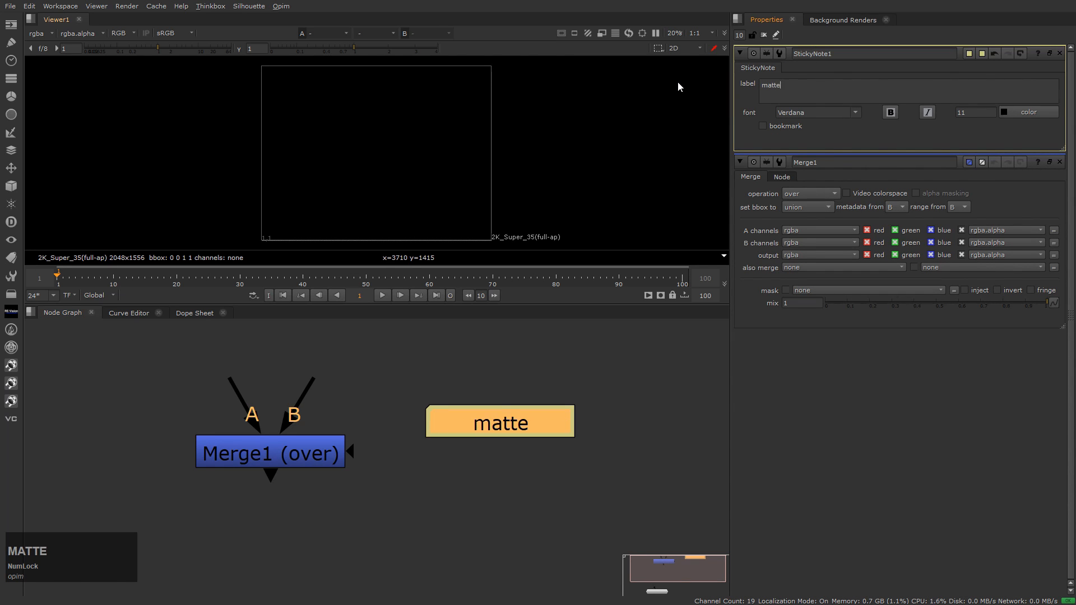
pyautogui.write(' = A')
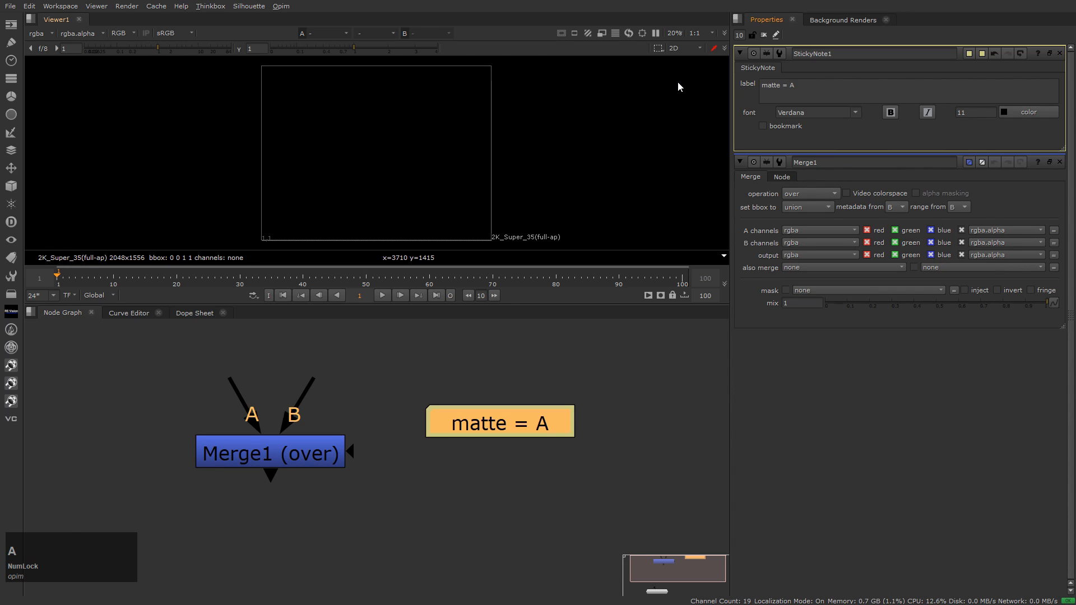
pyautogui.write('a')
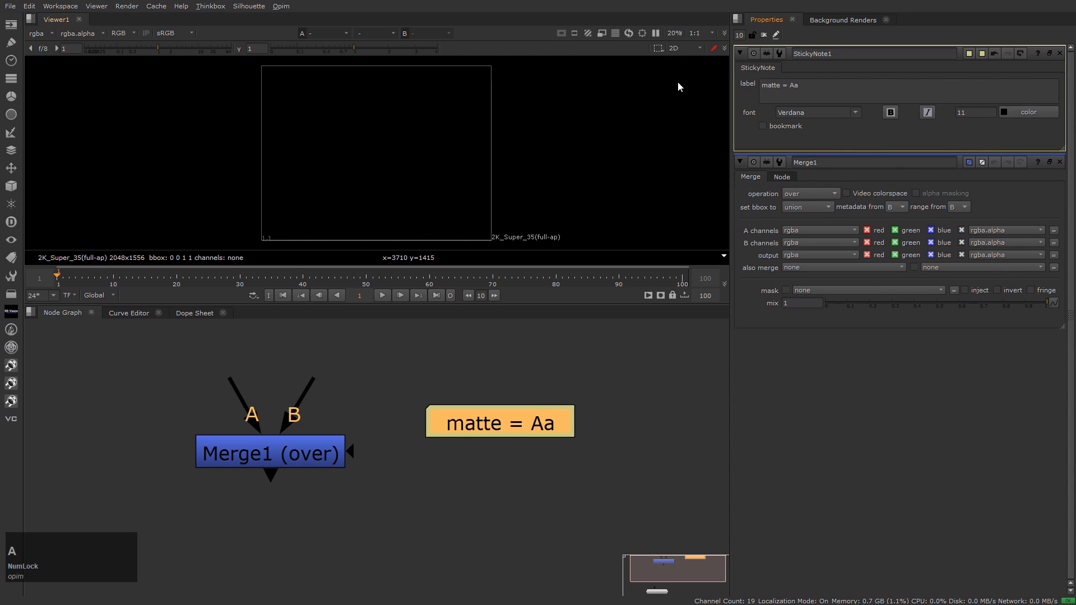
pyautogui.write(' + B')
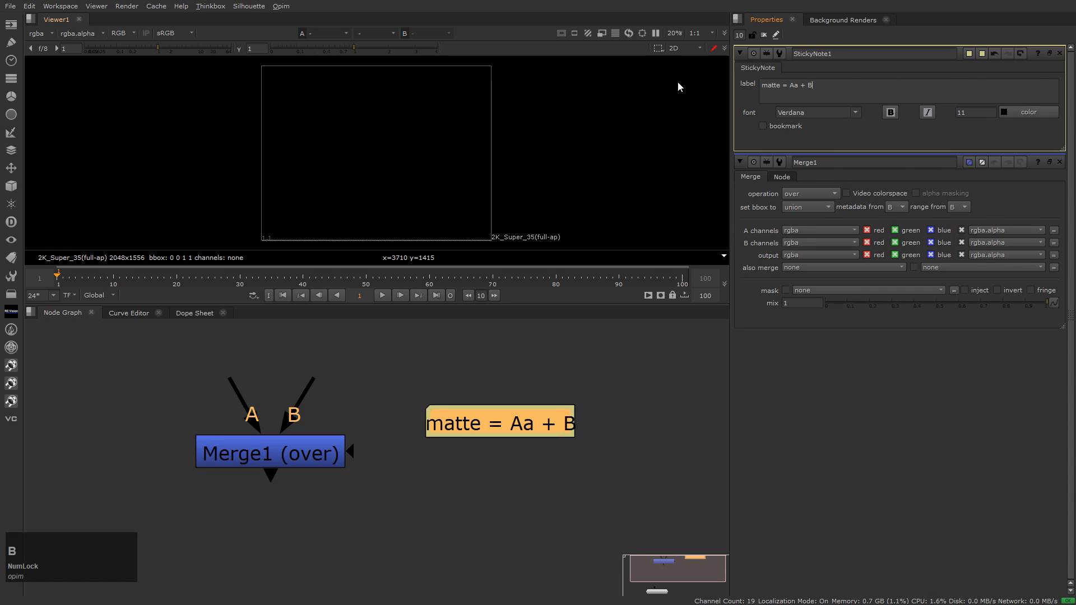
pyautogui.write('(1-')
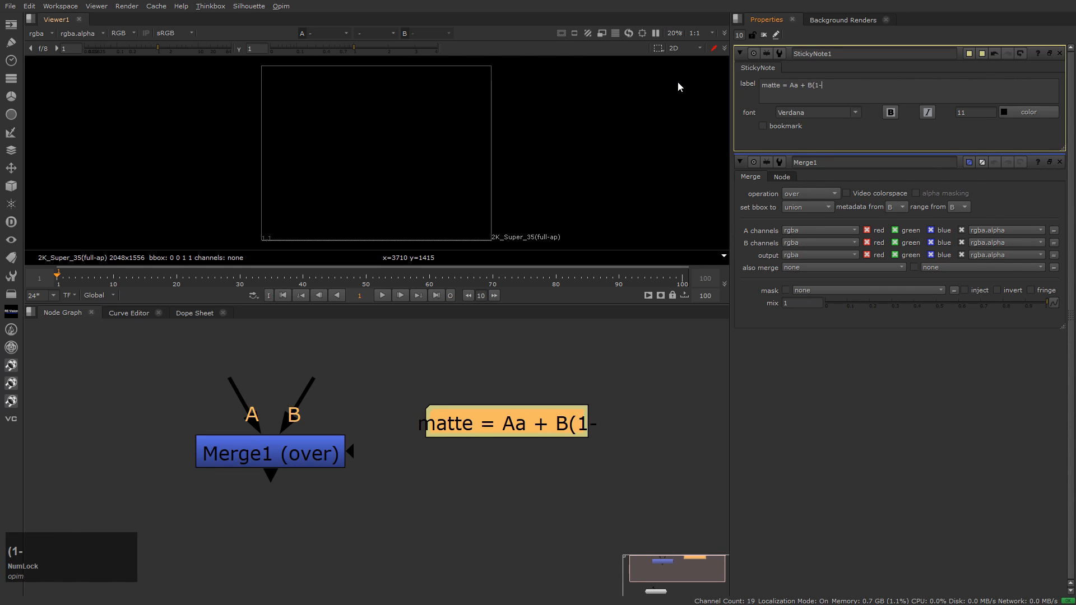
pyautogui.write('a_')
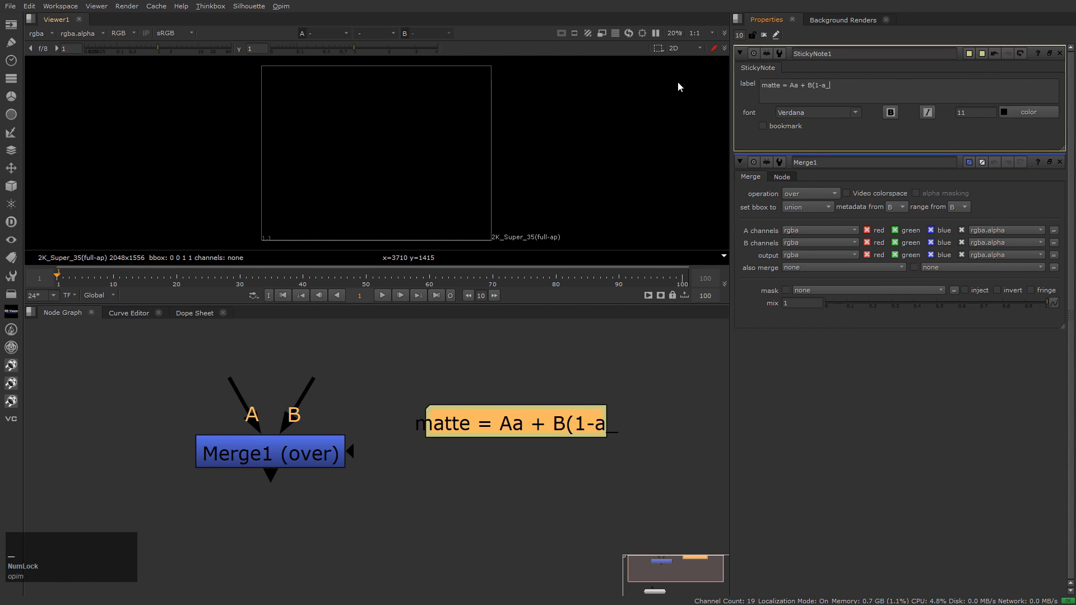
pyautogui.press('BackSpace')
pyautogui.write(')')
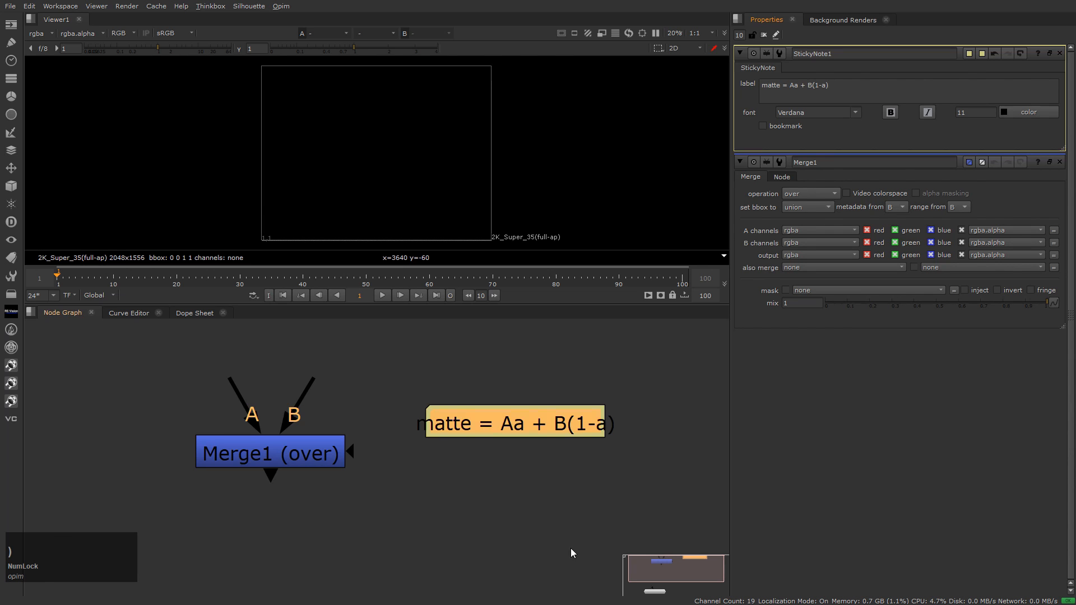
# Step: Make the sticky note's text bold and set its font color to blue with a blue value of 1
pyautogui.scroll(2, 581, 469)
pyautogui.click(566, 399)
pyautogui.scroll(1, 555, 369)
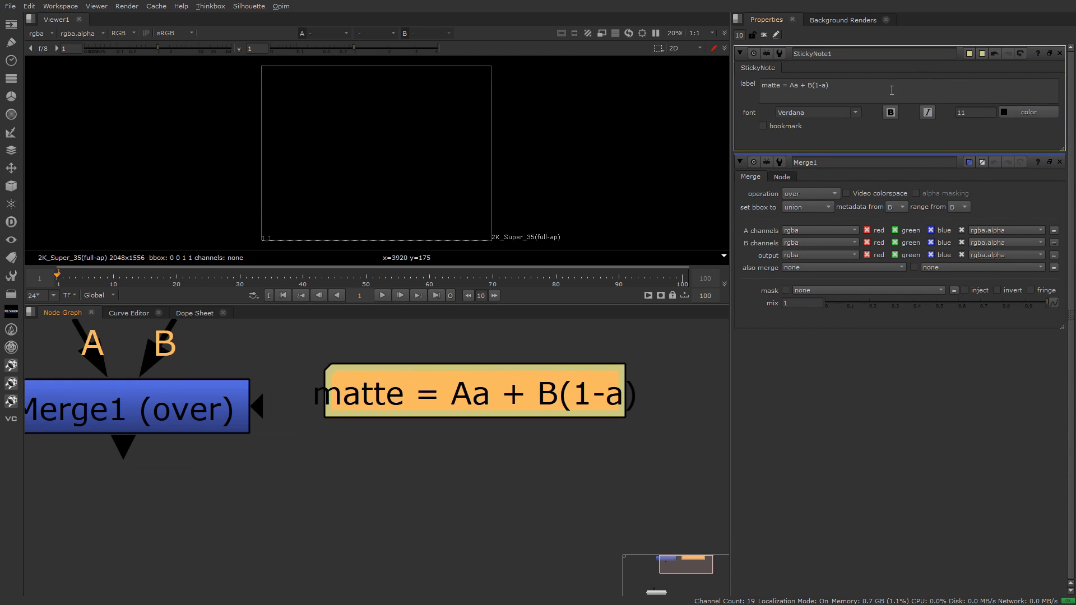
pyautogui.click(890, 112)
pyautogui.scroll(1, 523, 522)
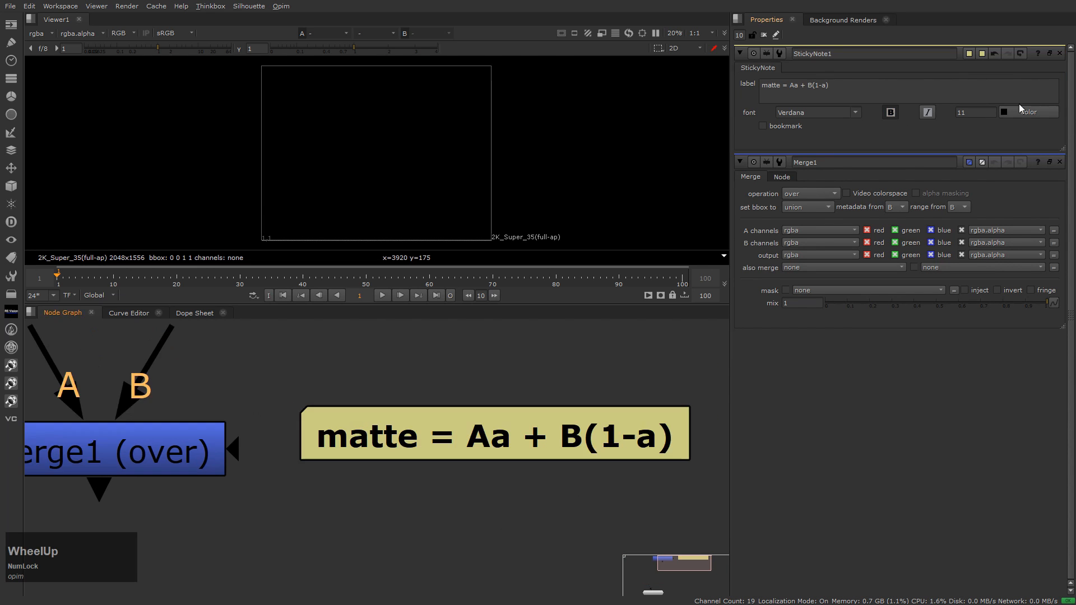
pyautogui.click(1014, 113)
pyautogui.moveTo(675, 180); pyautogui.dragTo(676, 122)
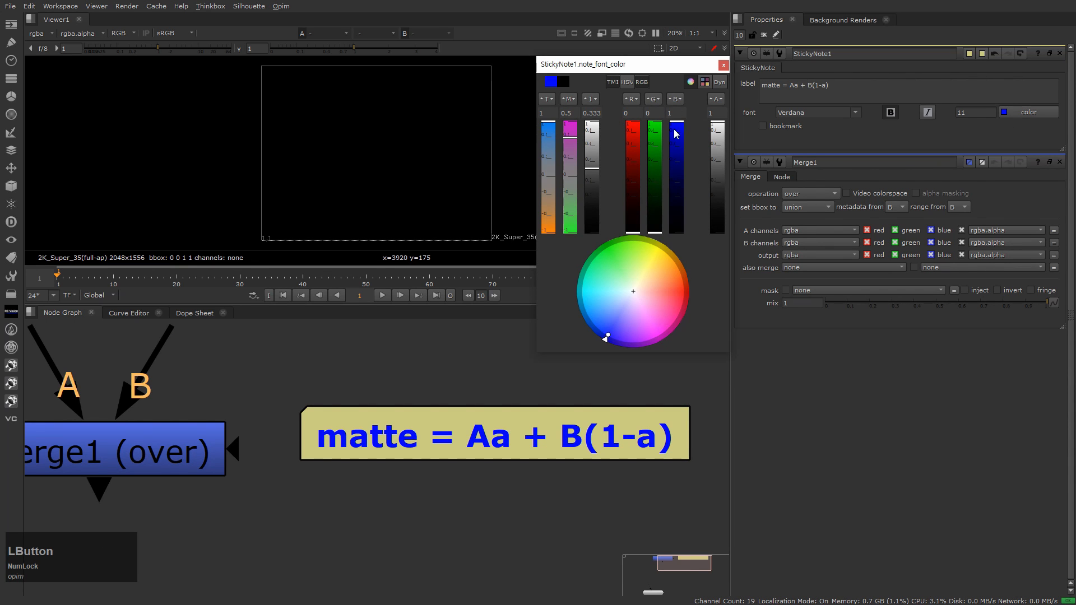
pyautogui.click(724, 65)
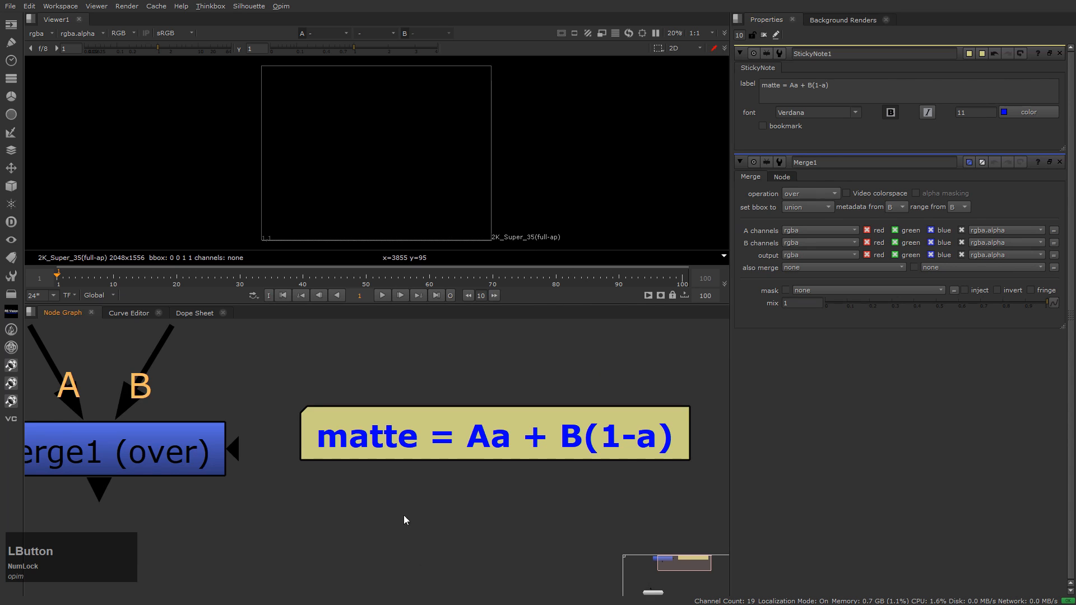
# Step: Examine how the Merge node's A and B inputs and its channel properties relate to the matte formula in the sticky note
pyautogui.scroll(1, 415, 480)
pyautogui.keyDown('alt'); pyautogui.moveTo(496, 485); pyautogui.dragTo(434, 473); pyautogui.keyUp('alt')
pyautogui.scroll(-2, 391, 494)
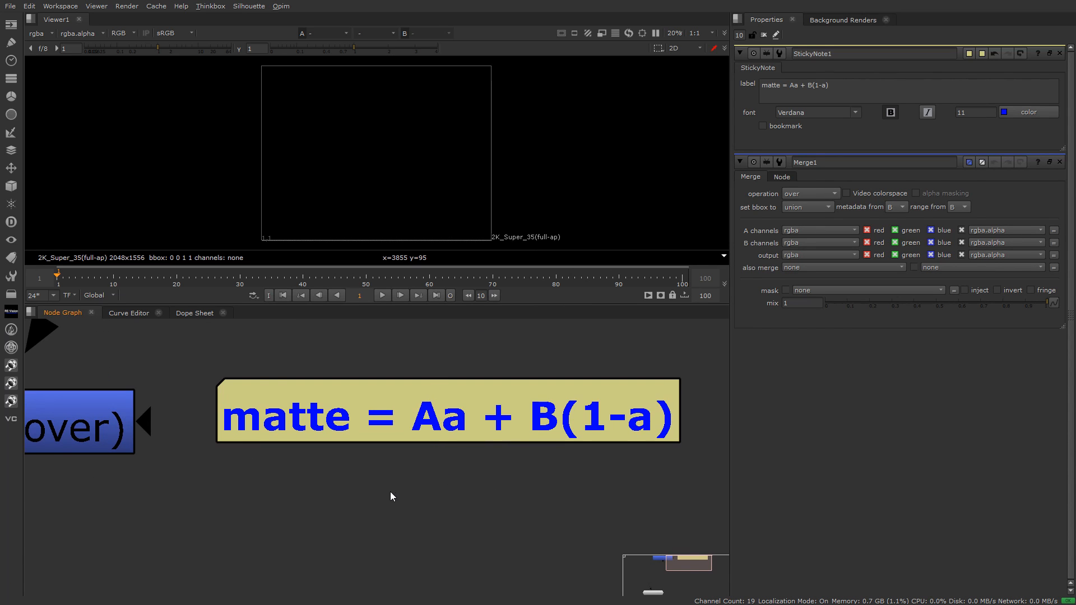
pyautogui.moveTo(360, 507); pyautogui.dragTo(380, 511, button='middle')
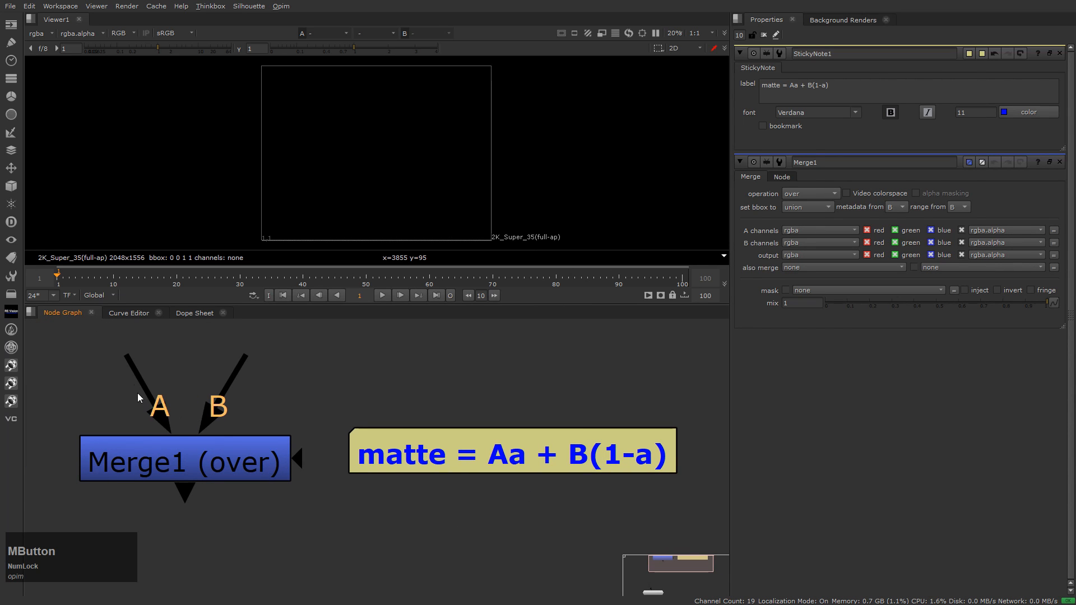
pyautogui.moveTo(140, 386); pyautogui.dragTo(91, 333)
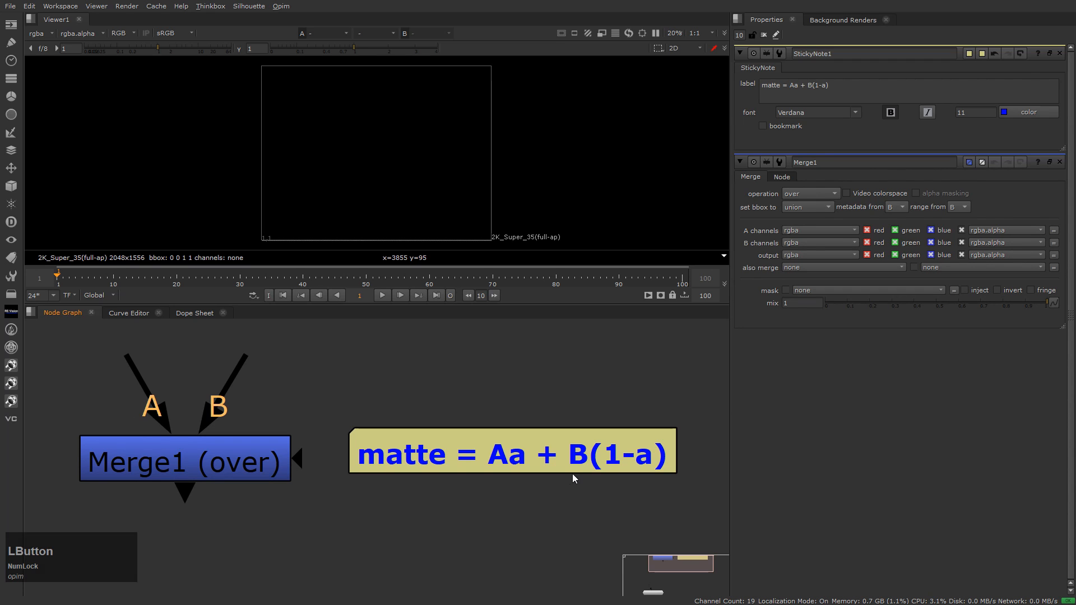
pyautogui.moveTo(220, 382); pyautogui.dragTo(298, 322)
pyautogui.moveTo(446, 476); pyautogui.dragTo(432, 474, button='middle')
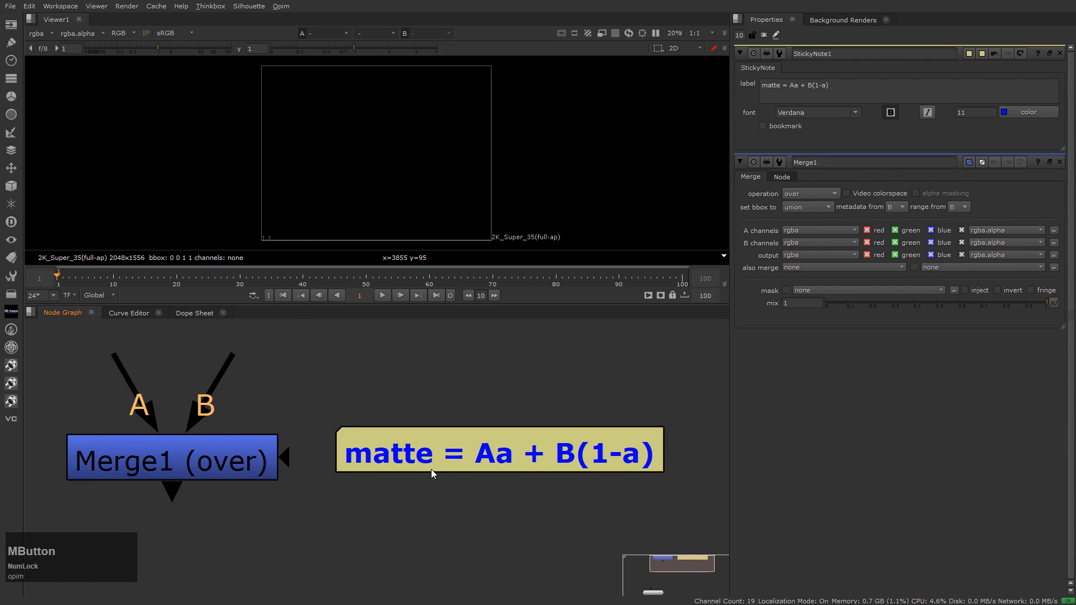
pyautogui.moveTo(132, 387); pyautogui.dragTo(93, 325)
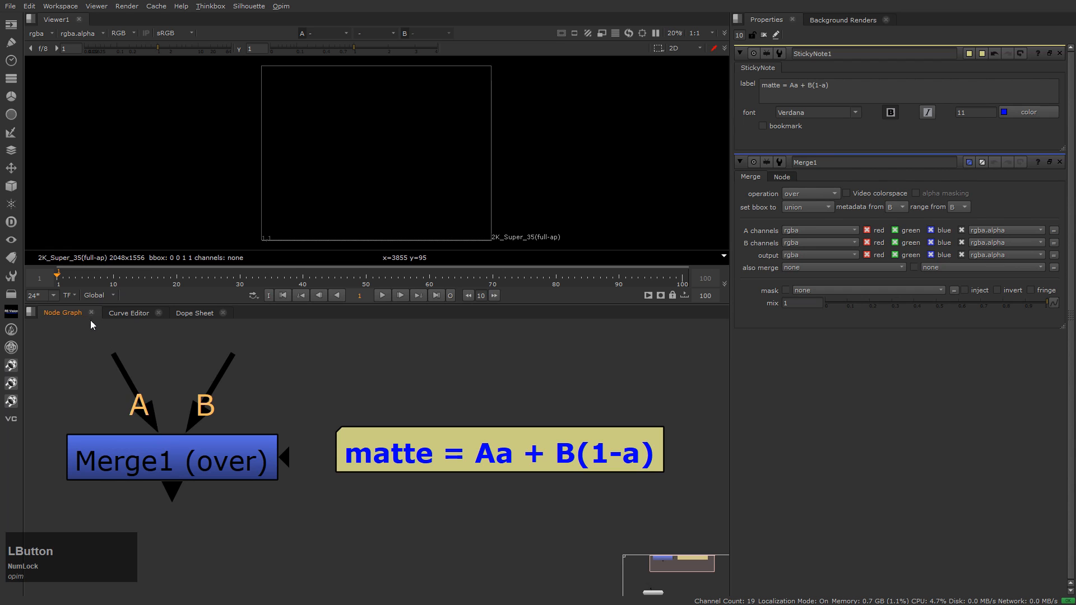
pyautogui.doubleClick(163, 450)
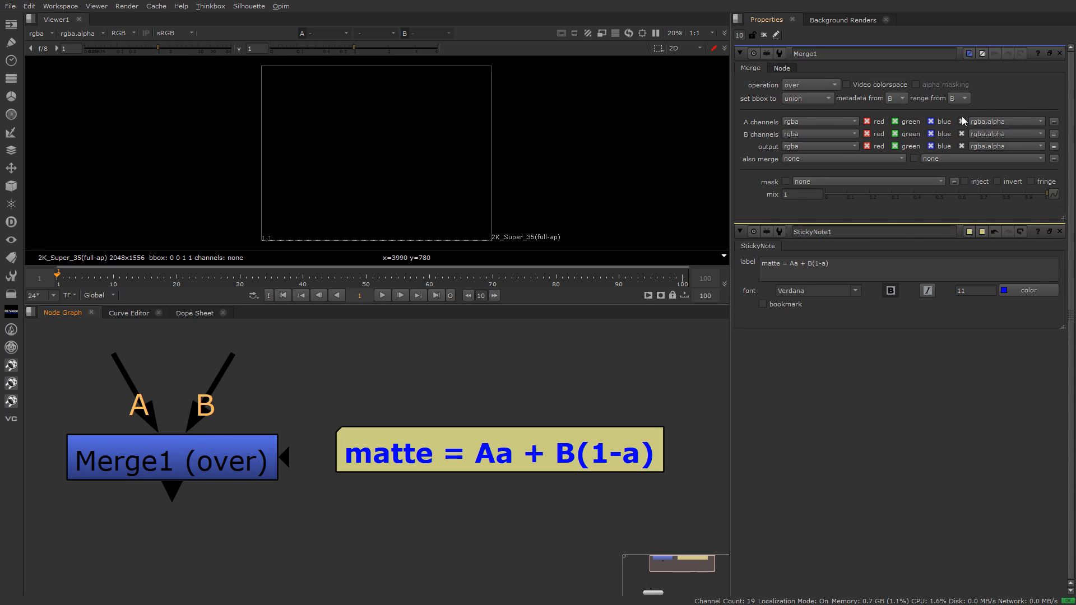
pyautogui.moveTo(496, 510); pyautogui.dragTo(449, 487, button='middle')
pyautogui.moveTo(189, 344); pyautogui.dragTo(270, 326)
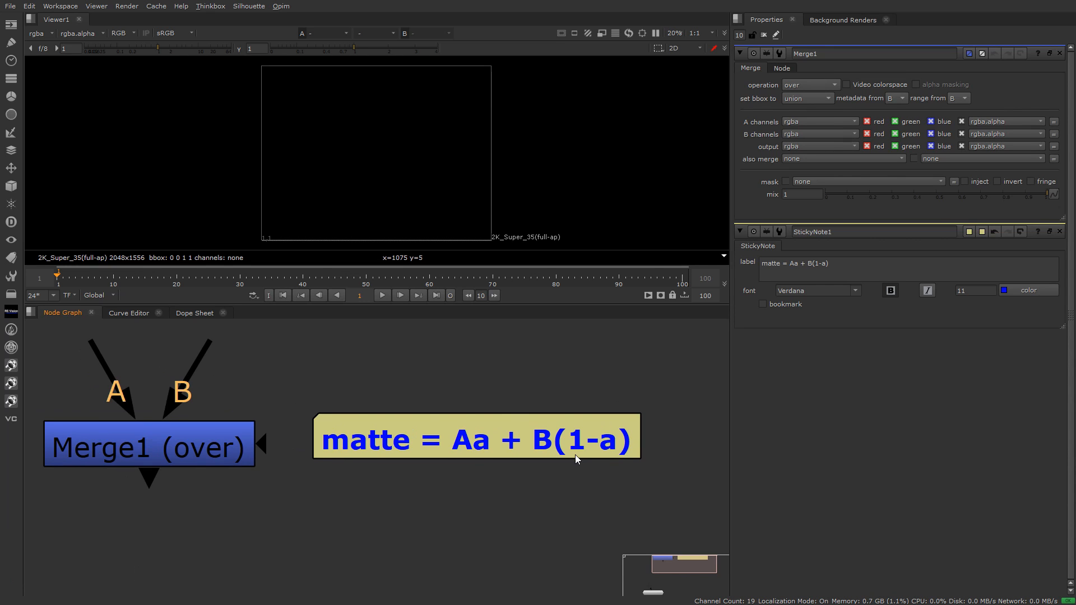
pyautogui.click(607, 452)
pyautogui.click(594, 510)
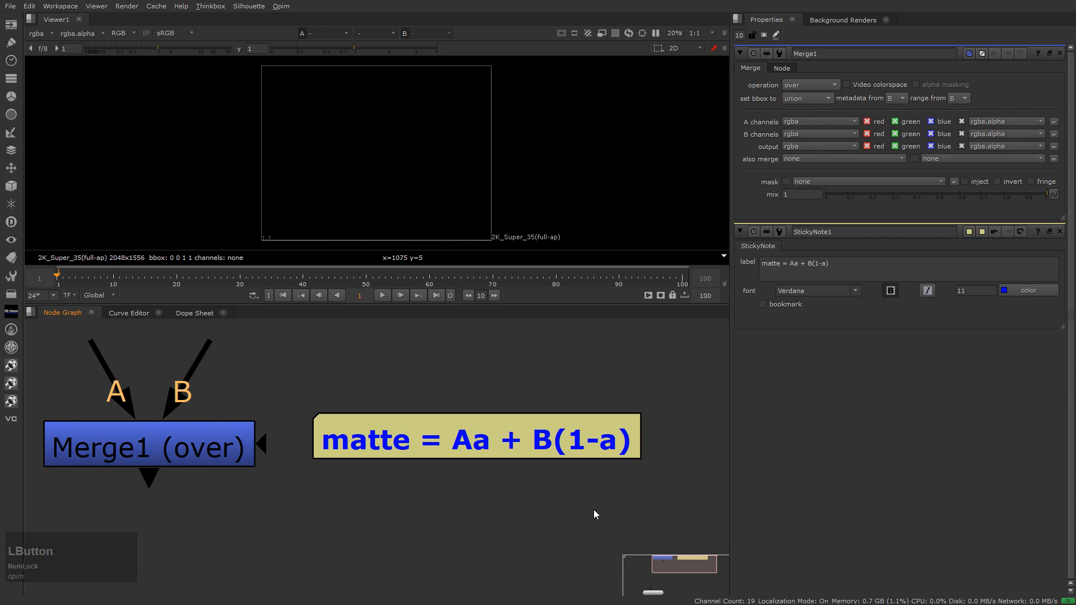
pyautogui.middleClick(593, 509)
# Step: View the mask.exr Read node and sample a region inside the white silhouette, followed by one in the black background
pyautogui.press('1')
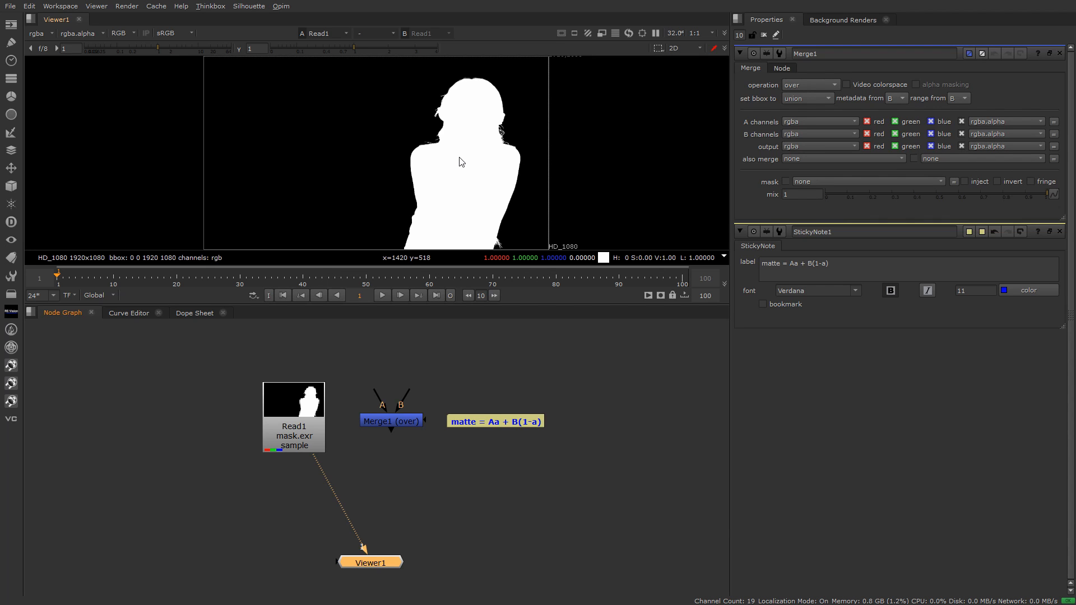
pyautogui.keyDown('ctrl'); pyautogui.keyDown('shift'); pyautogui.moveTo(446, 158); pyautogui.dragTo(476, 197); pyautogui.keyUp('shift'); pyautogui.keyUp('ctrl')
pyautogui.moveTo(513, 261)
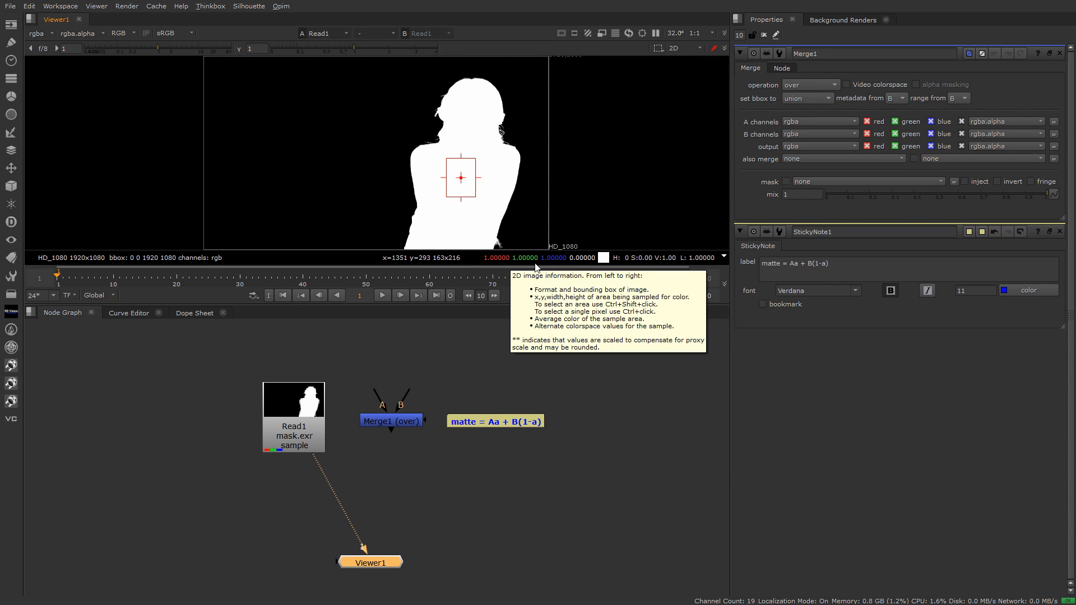
pyautogui.press('Num_Lock')
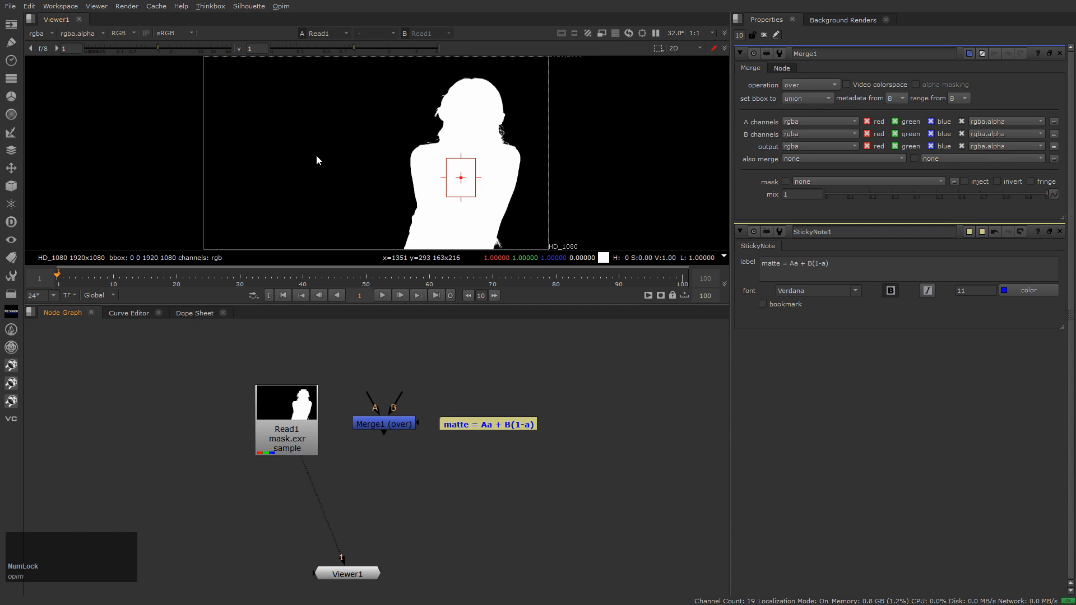
pyautogui.keyDown('ctrl'); pyautogui.keyDown('shift'); pyautogui.moveTo(297, 139); pyautogui.dragTo(339, 180); pyautogui.keyUp('shift'); pyautogui.keyUp('ctrl')
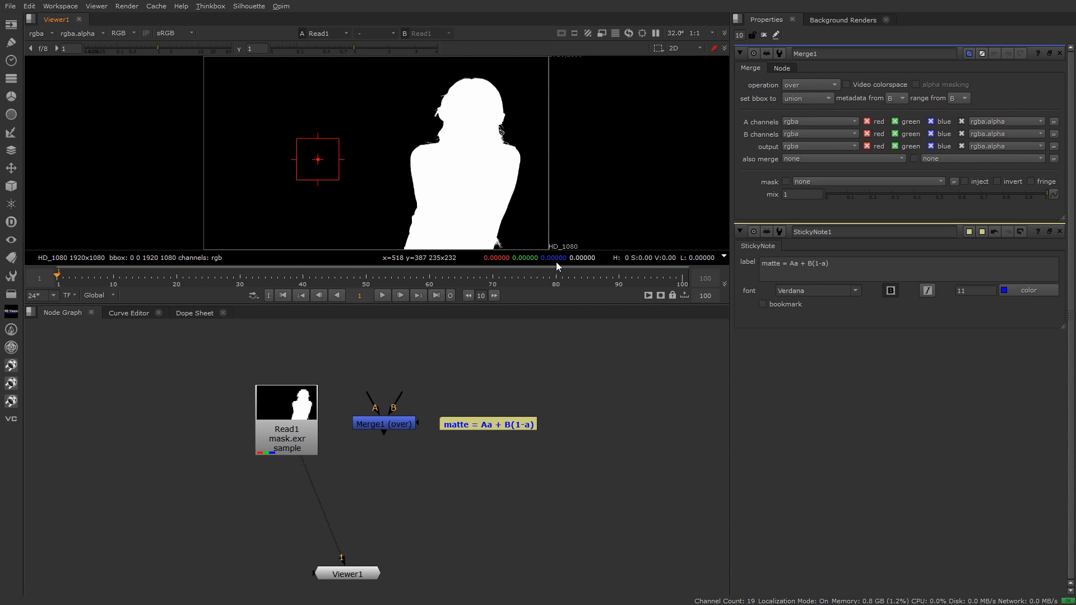
# Step: Change the word "matte" to "comp" in the sticky note so it reads "comp = Aa + B(1-a)"
pyautogui.scroll(2, 542, 466)
pyautogui.scroll(5, 541, 465)
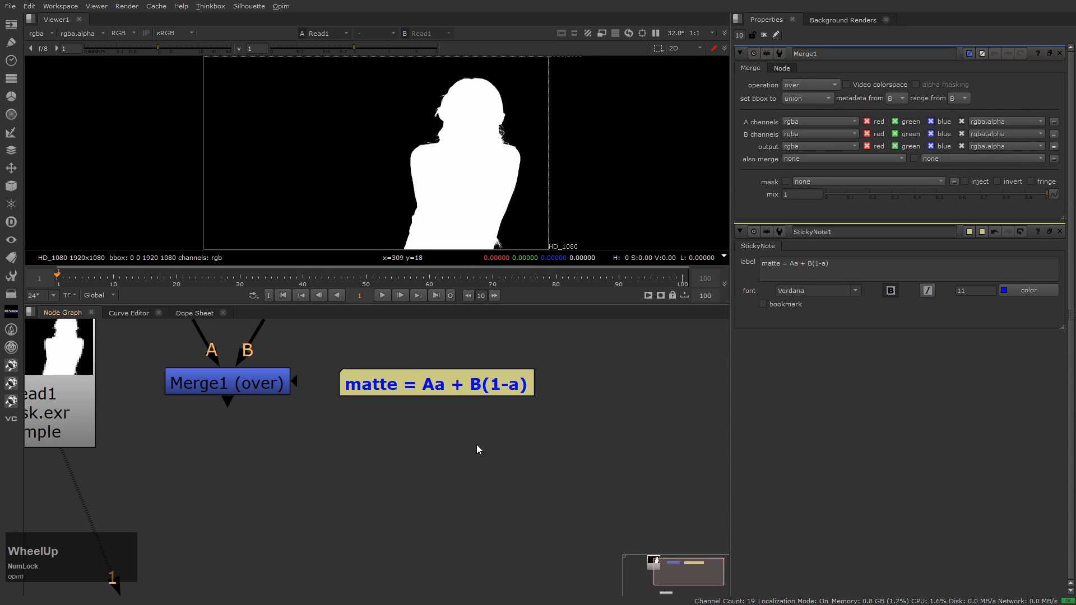
pyautogui.click(428, 384)
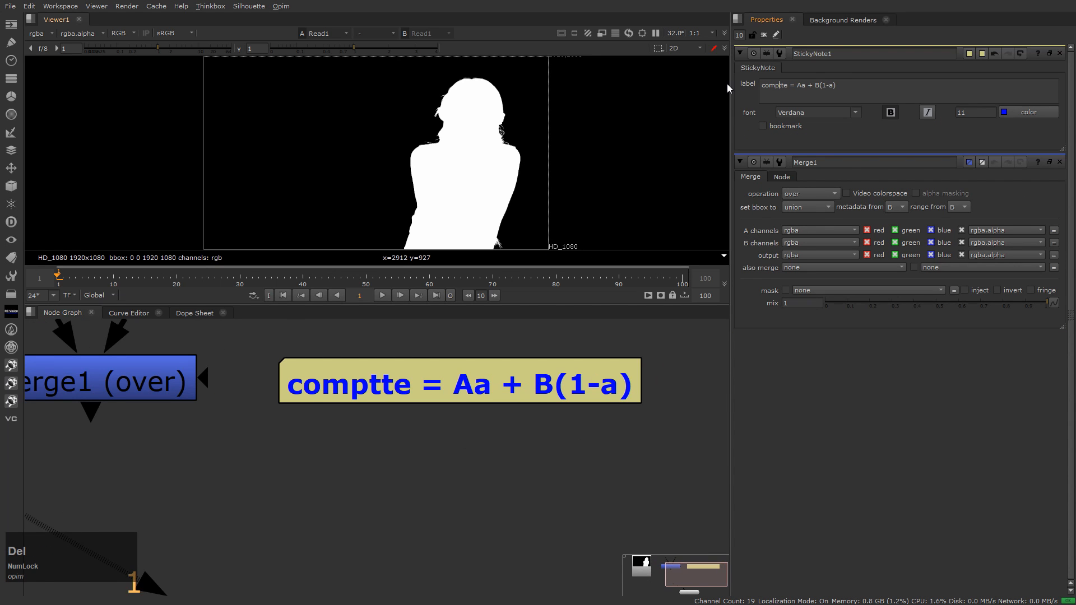
pyautogui.press('Delete')
pyautogui.press('Delete')
pyautogui.press('Delete')
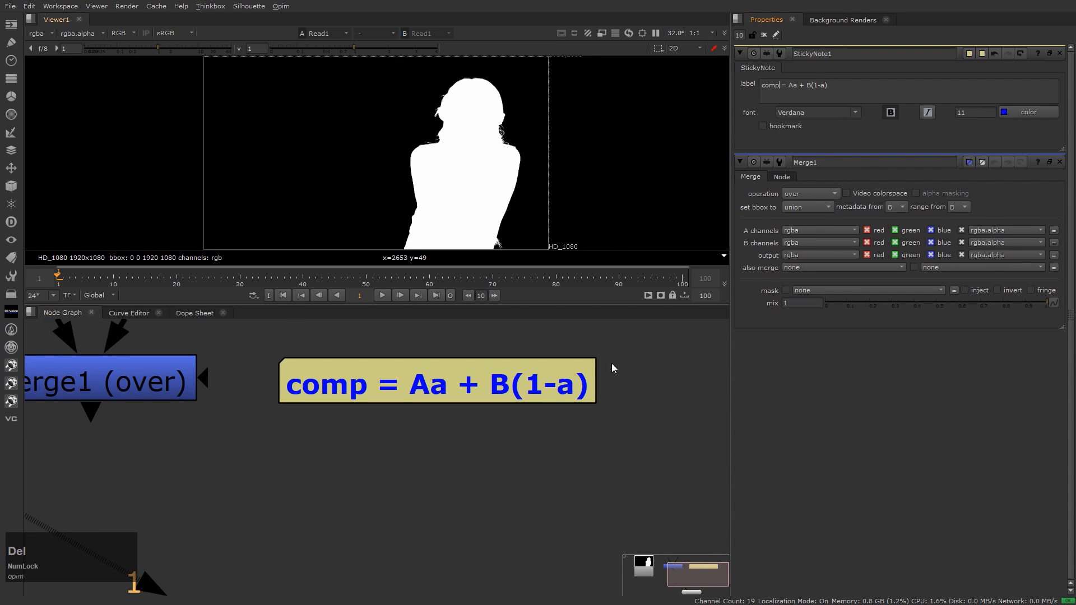
pyautogui.click(470, 468)
pyautogui.scroll(-2, 458, 444)
pyautogui.moveTo(458, 444); pyautogui.dragTo(517, 486, button='middle')
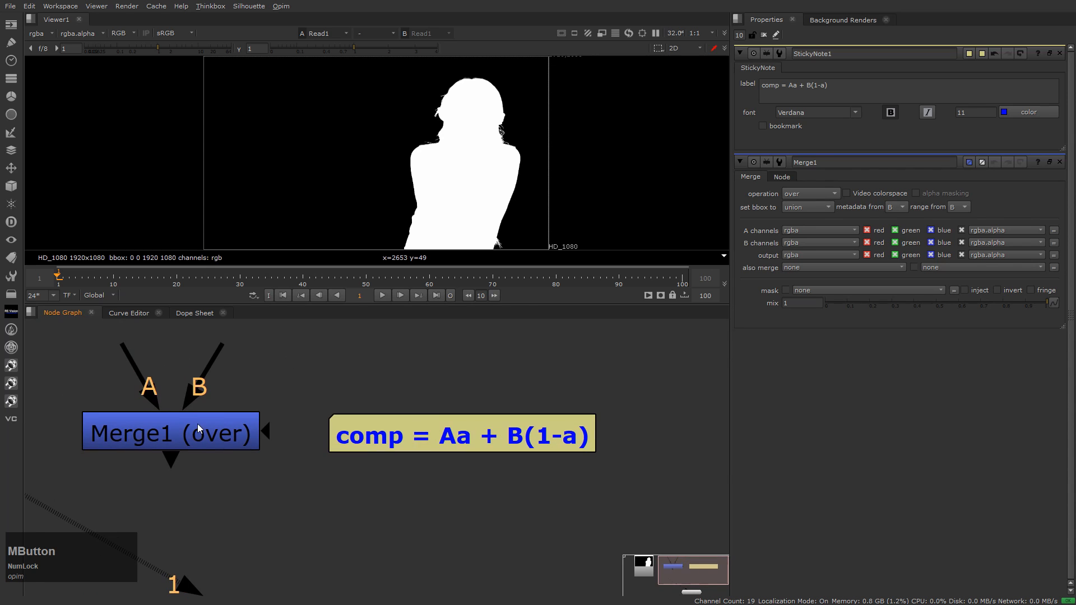
# Step: Sample the white silhouette and then the black background of the mask, relate both to the sticky note's formula, and clear the sample region
pyautogui.moveTo(140, 370); pyautogui.dragTo(69, 331)
pyautogui.scroll(1, 450, 449)
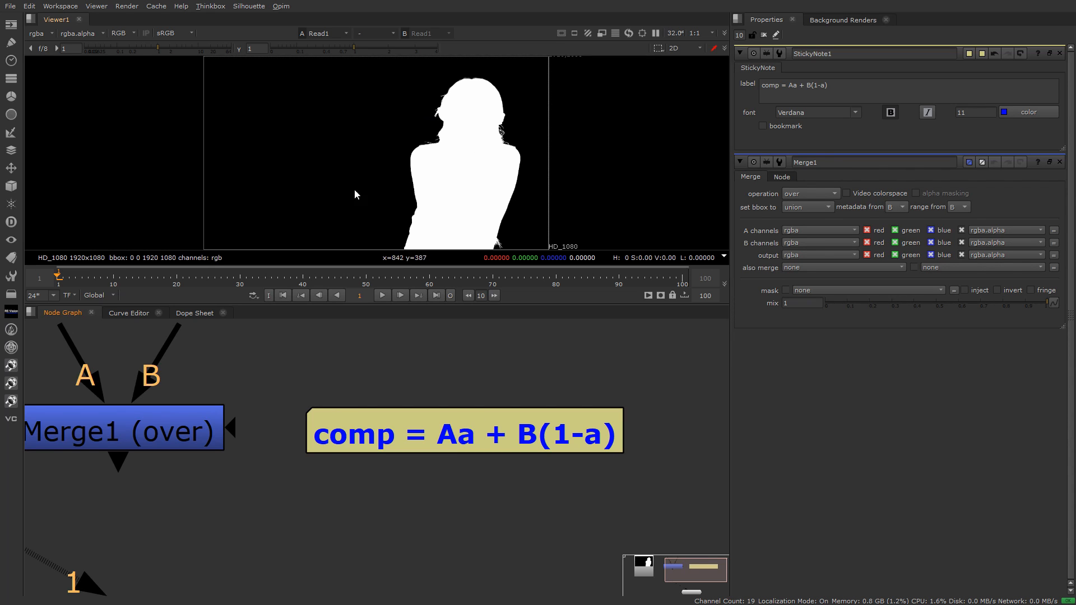
pyautogui.keyDown('ctrl'); pyautogui.keyDown('shift'); pyautogui.moveTo(453, 158); pyautogui.dragTo(482, 194); pyautogui.keyUp('shift'); pyautogui.keyUp('ctrl')
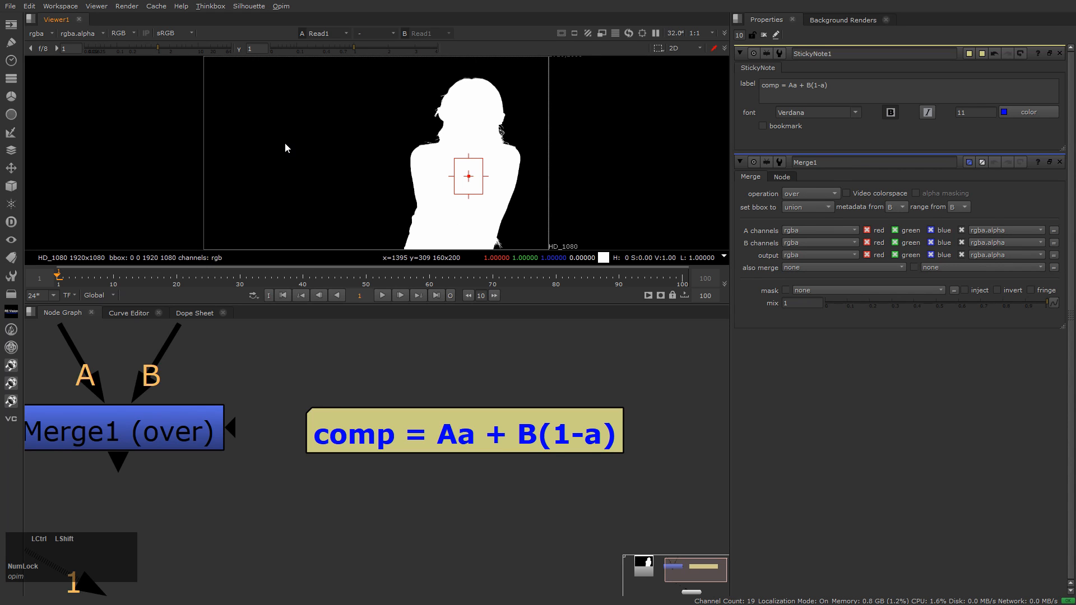
pyautogui.keyDown('ctrl'); pyautogui.keyDown('shift'); pyautogui.moveTo(285, 143); pyautogui.dragTo(334, 193); pyautogui.keyUp('shift'); pyautogui.keyUp('ctrl')
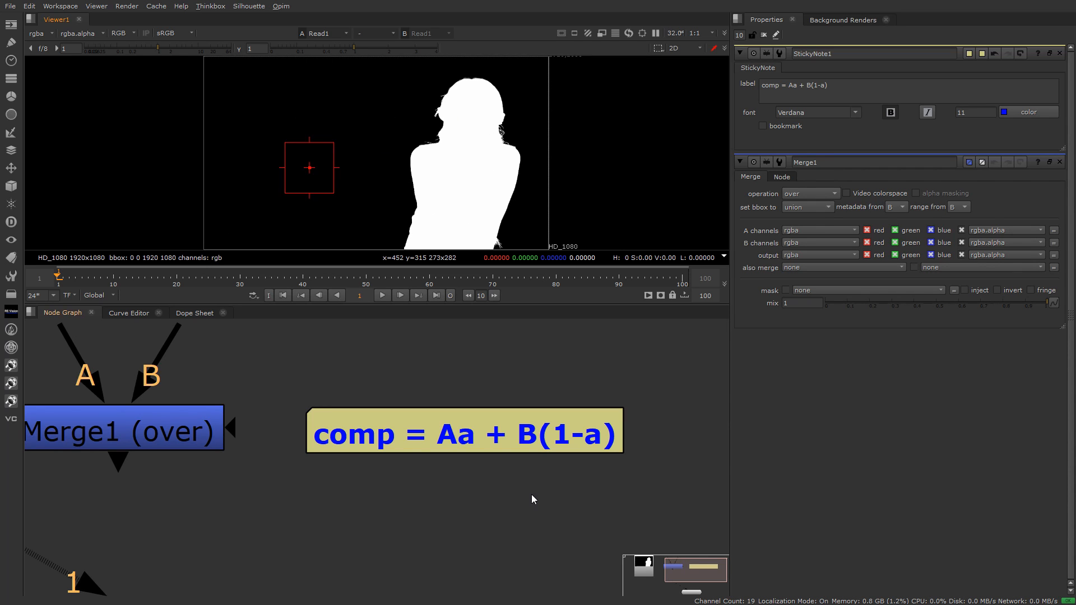
pyautogui.press('f')
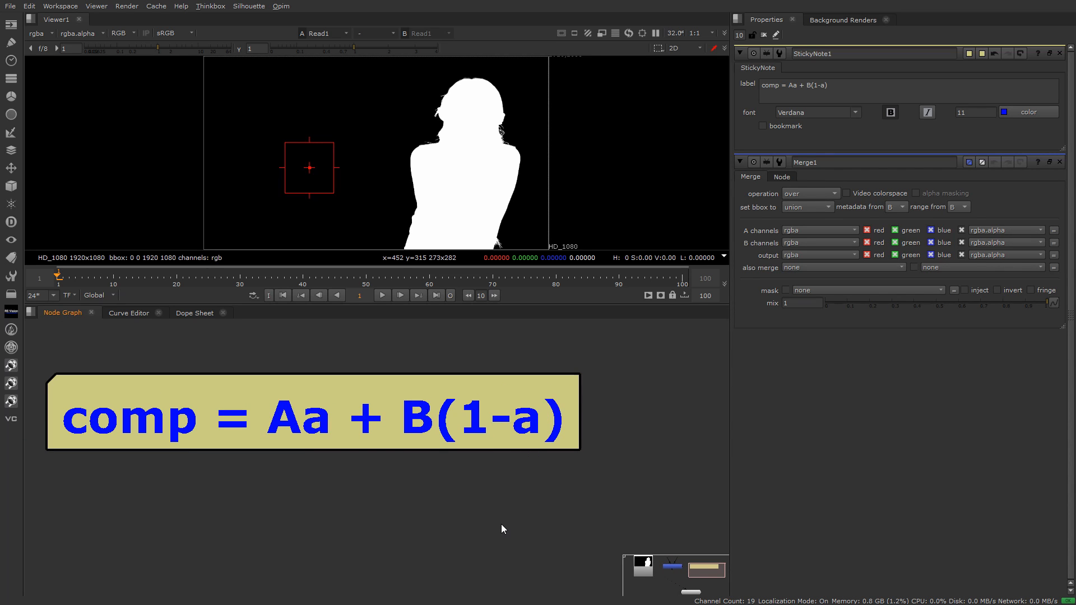
pyautogui.keyDown('alt'); pyautogui.moveTo(501, 525); pyautogui.dragTo(486, 536); pyautogui.keyUp('alt')
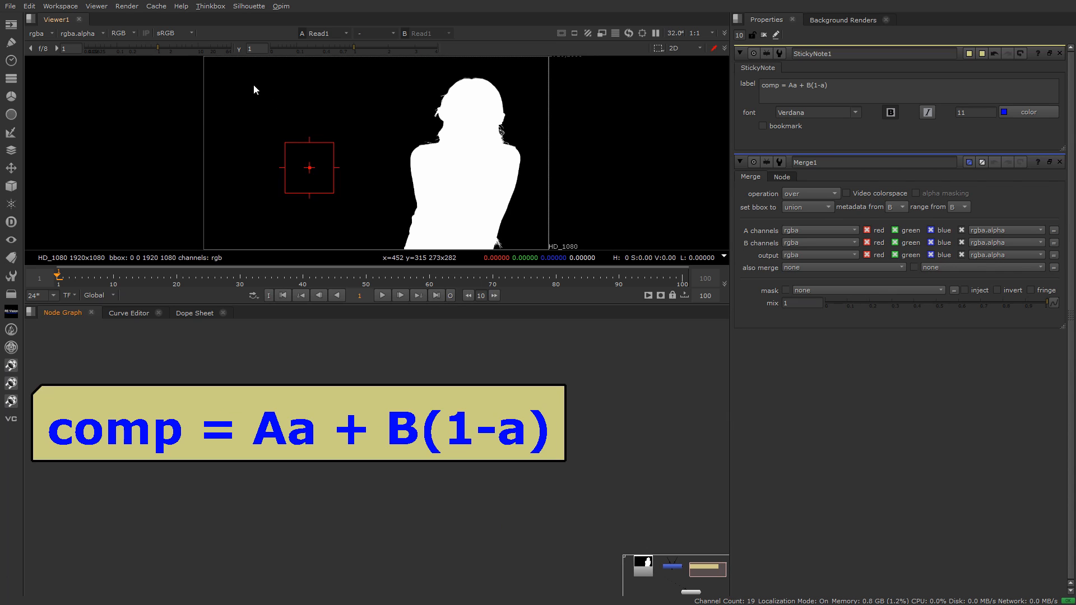
pyautogui.keyDown('ctrl'); pyautogui.rightClick(533, 96); pyautogui.keyUp('ctrl')
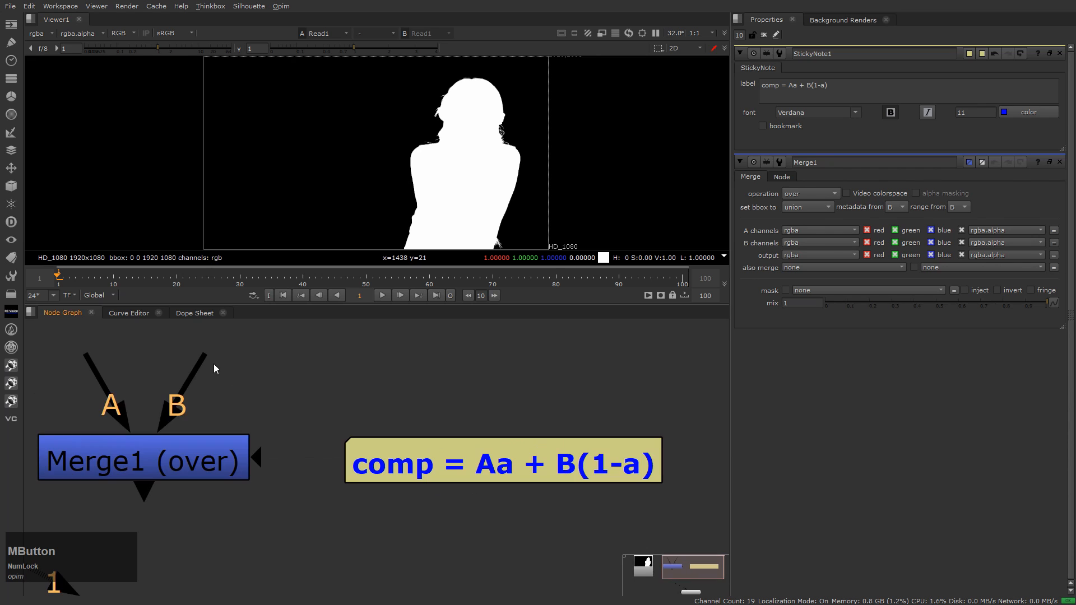
pyautogui.moveTo(203, 357); pyautogui.dragTo(294, 337)
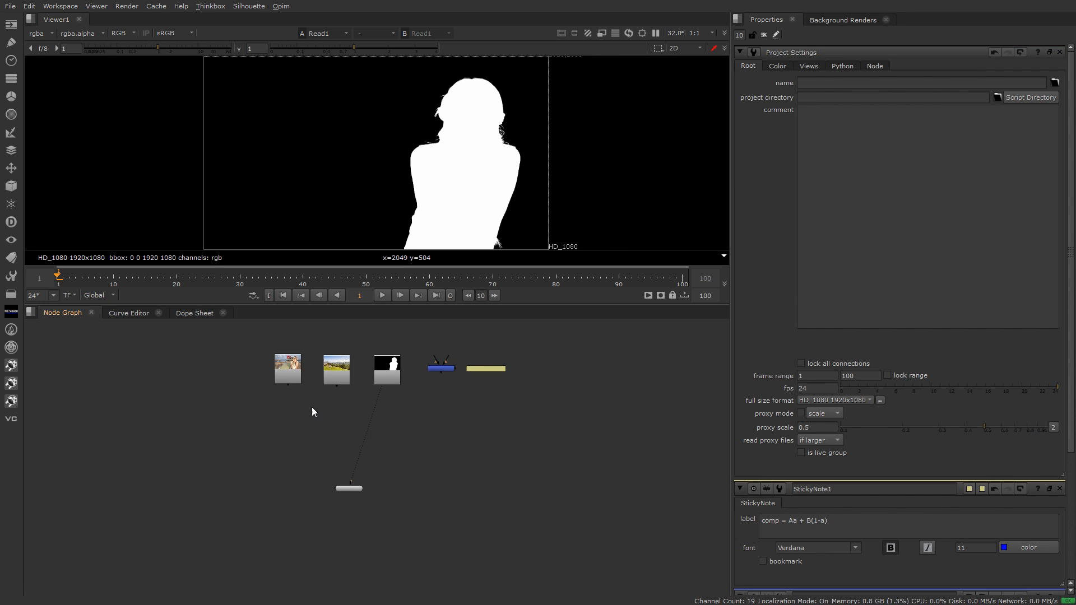
# Step: View the girl.exr, bg.exr and mask.exr Read nodes one after another
pyautogui.click(292, 380)
pyautogui.press('1')
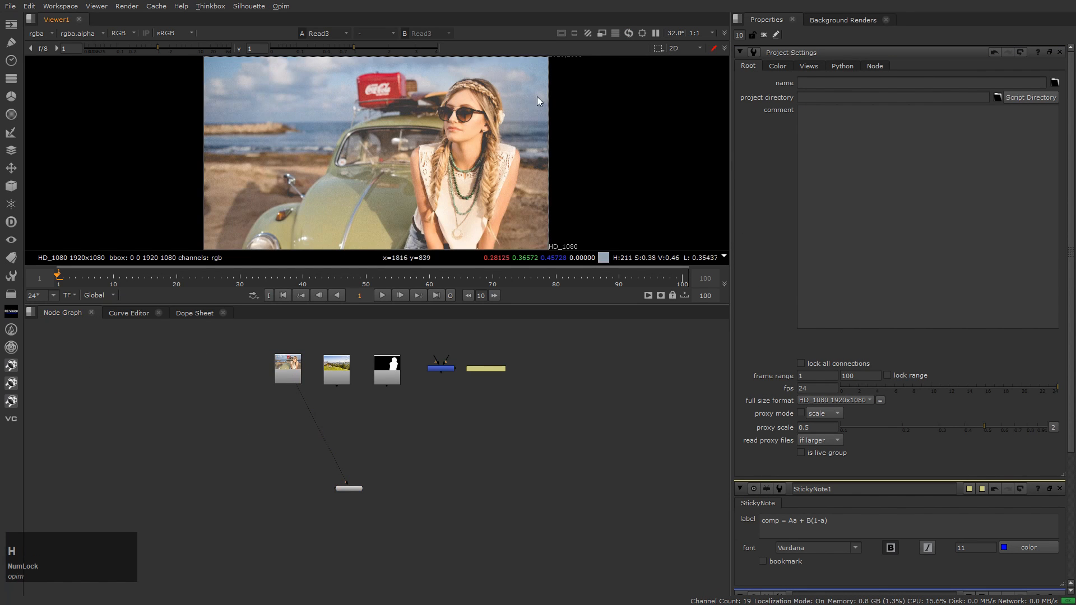
pyautogui.press('h')
pyautogui.click(423, 429)
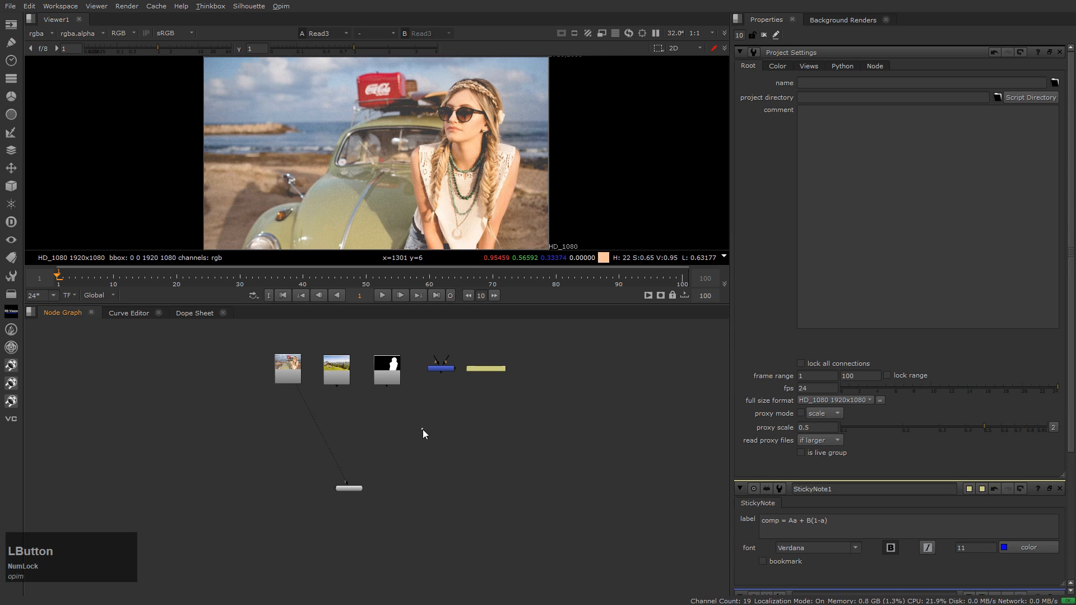
pyautogui.click(339, 373)
pyautogui.press('1')
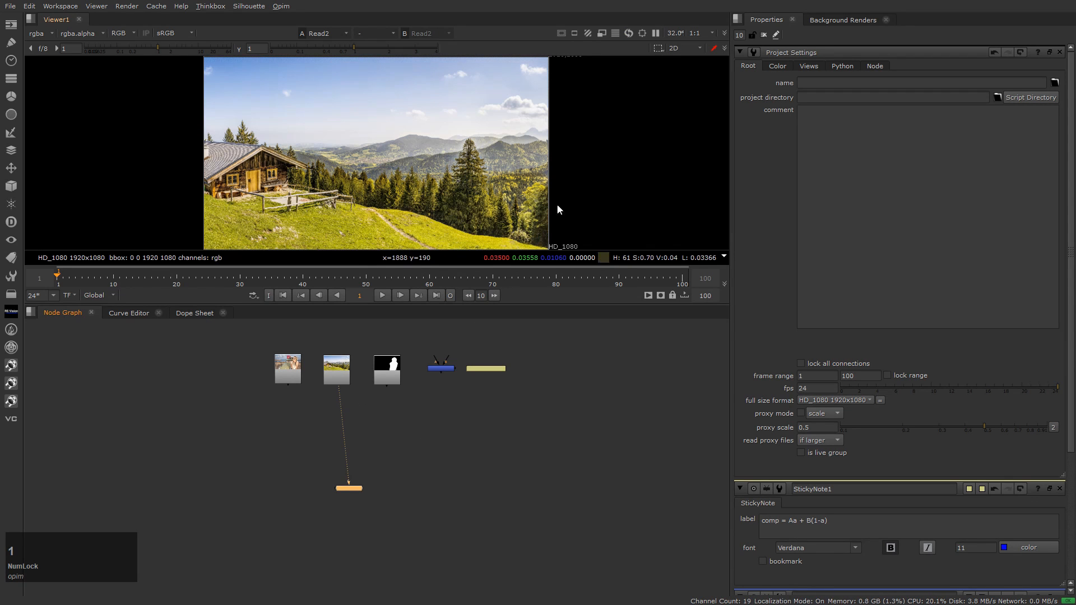
pyautogui.click(386, 375)
pyautogui.press('1')
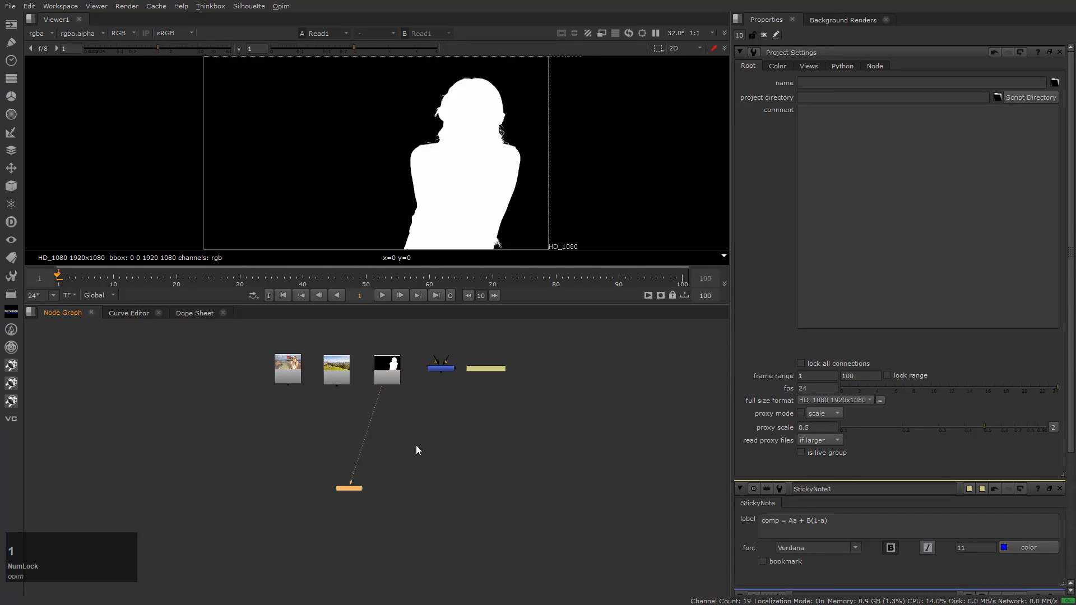
# Step: Move the sticky note away from the Merge node to the left of the girl.exr Read node
pyautogui.scroll(4, 501, 367)
pyautogui.moveTo(498, 369); pyautogui.dragTo(420, 435)
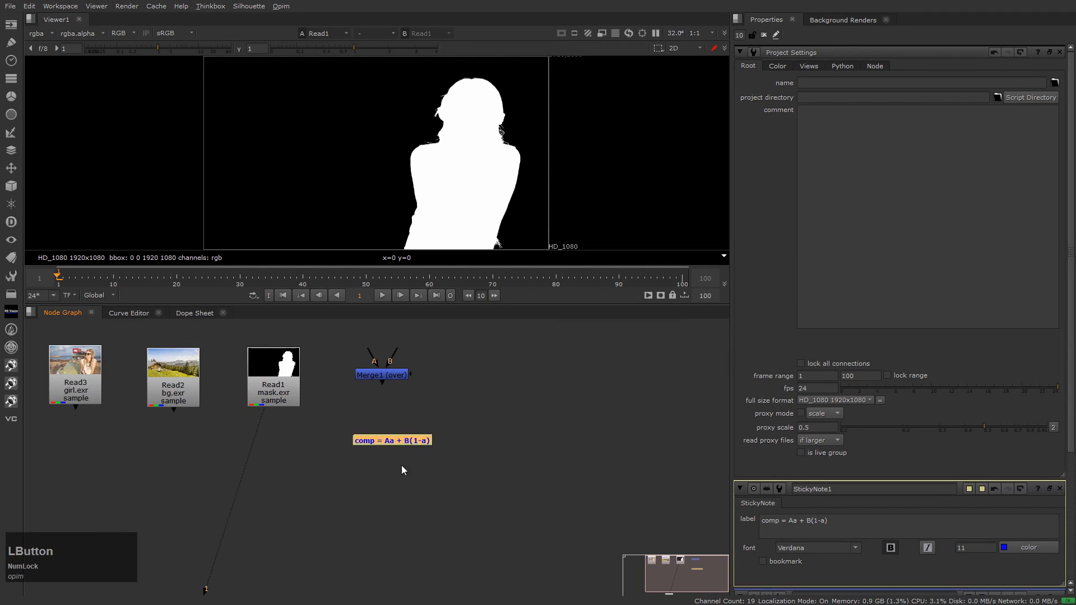
pyautogui.moveTo(402, 465); pyautogui.dragTo(510, 488, button='middle')
pyautogui.moveTo(506, 464); pyautogui.dragTo(84, 387)
pyautogui.moveTo(89, 388); pyautogui.dragTo(190, 388, button='middle')
pyautogui.scroll(4, 190, 388)
# Step: Replace "comp" with "matte" in the sticky note's label so it reads "matte = Aa + B(1-a)"
pyautogui.doubleClick(192, 389)
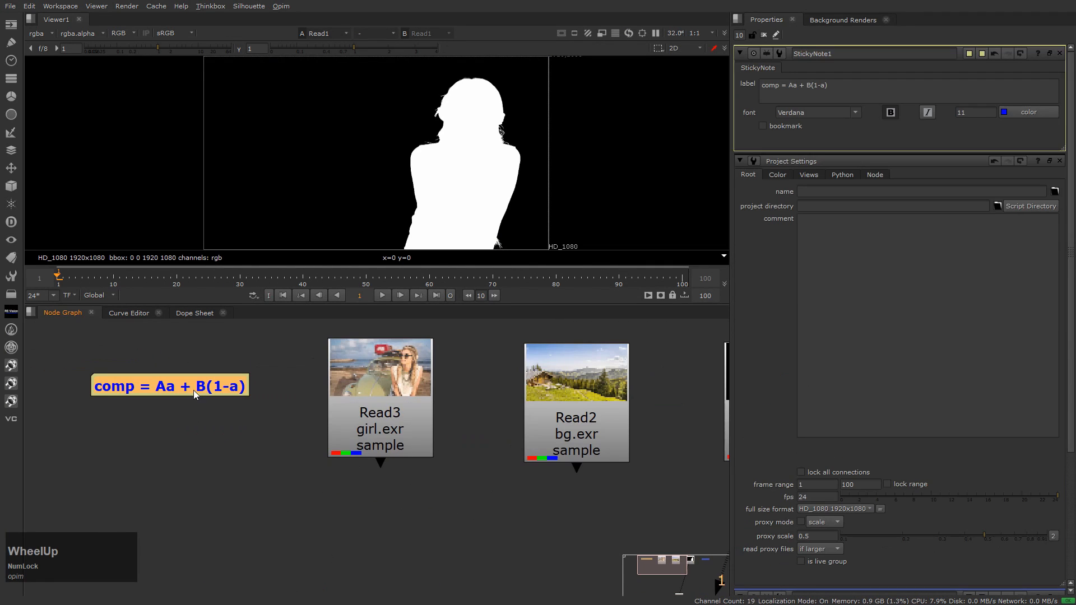
pyautogui.doubleClick(780, 85)
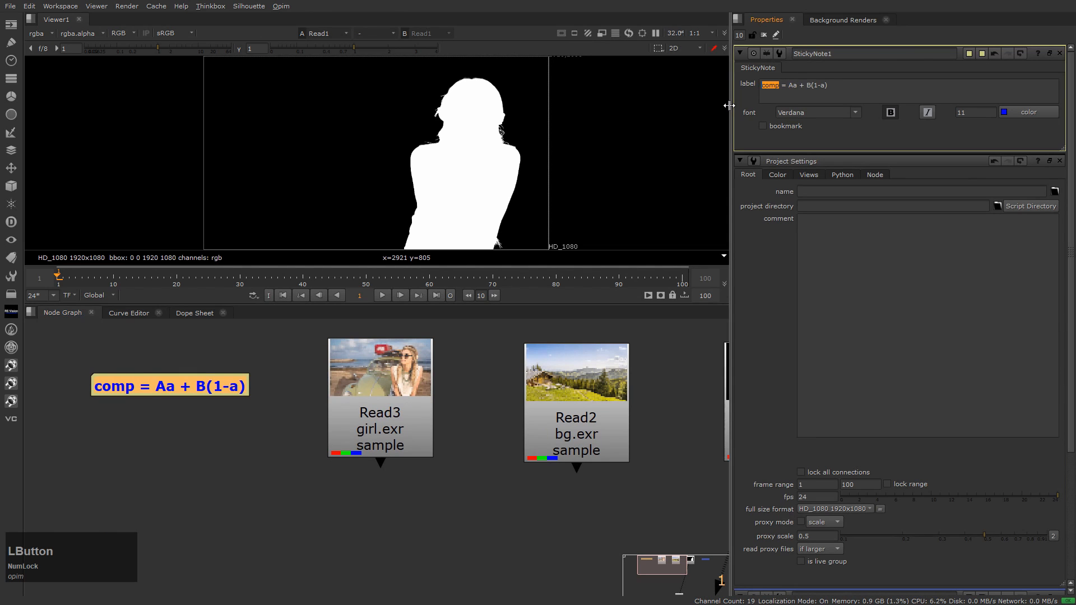
pyautogui.write('maat')
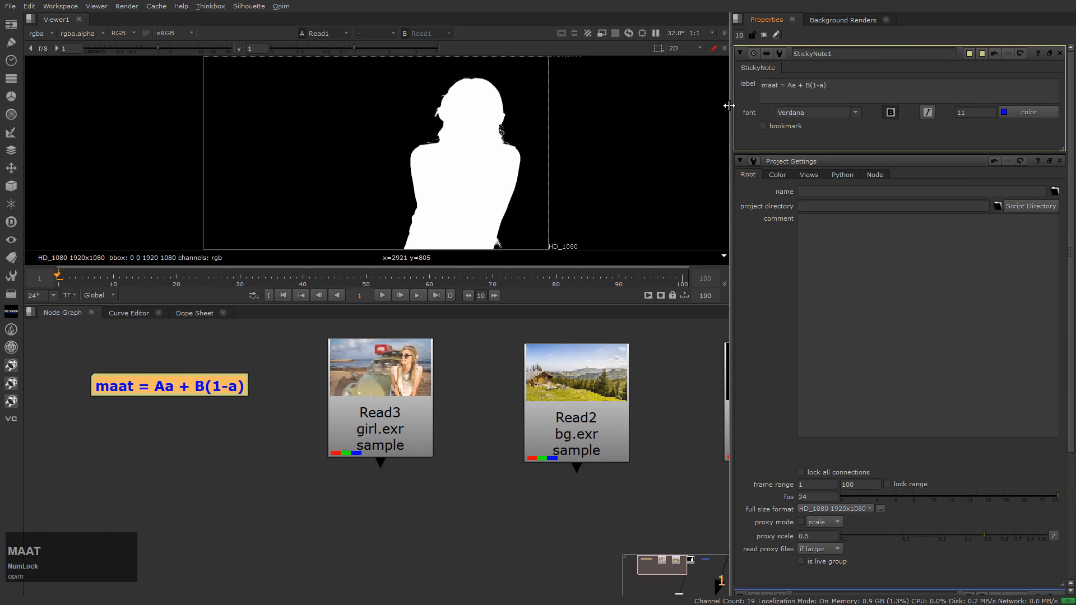
pyautogui.press('BackSpace')
pyautogui.press('BackSpace')
pyautogui.write('tte')
pyautogui.press('End')
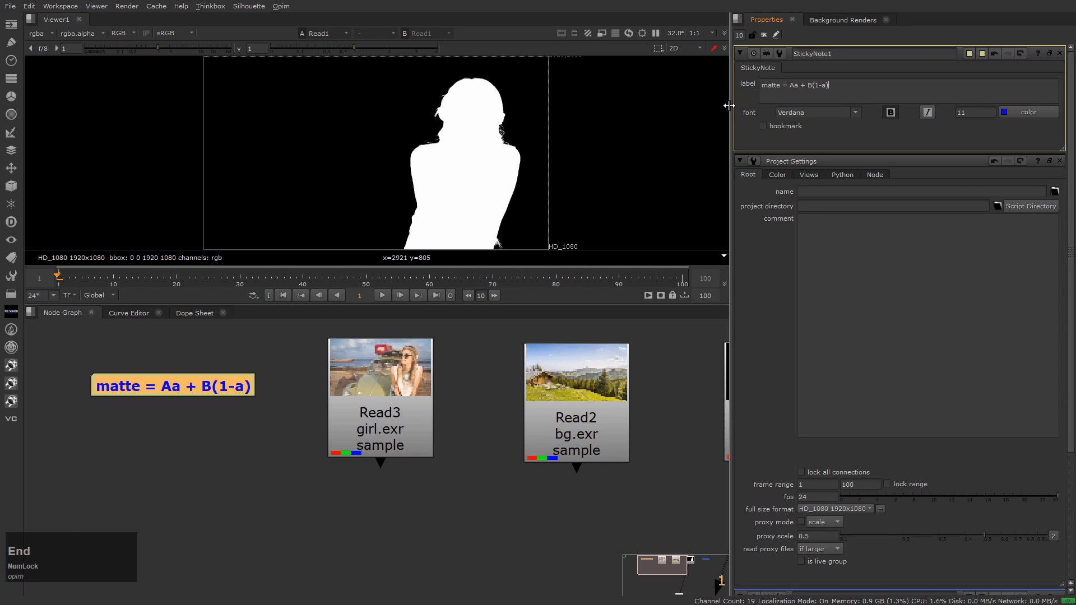
# Step: Duplicate the matte formula onto a second line of the sticky note's label
pyautogui.hotkey('shift', 'Home')
pyautogui.hotkey('ctrl', 'c')
pyautogui.press('End')
pyautogui.press('Return')
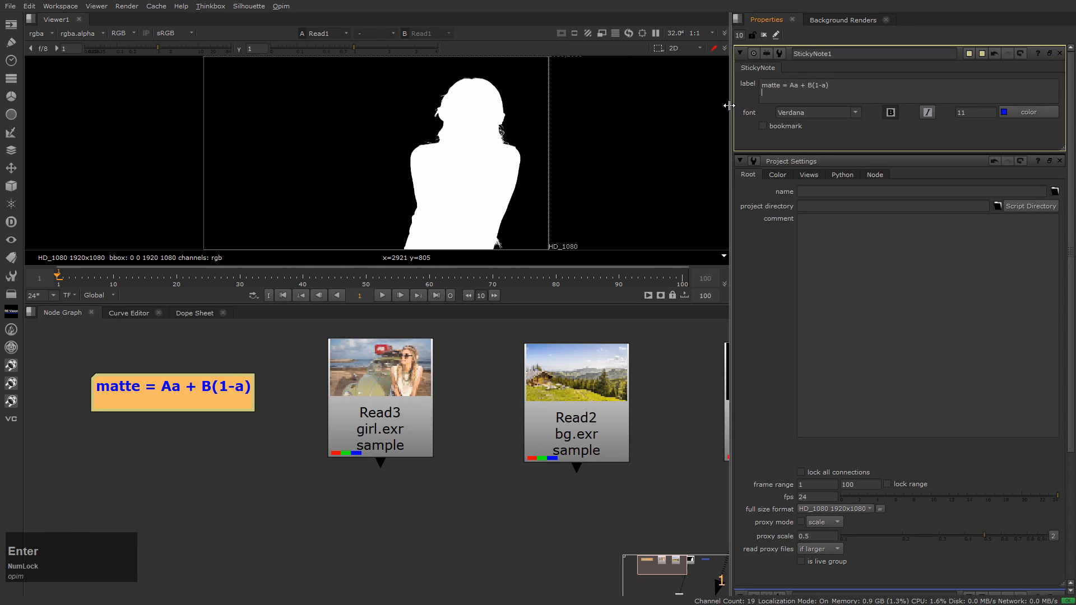
pyautogui.hotkey('ctrl', 'v')
pyautogui.press('Home')
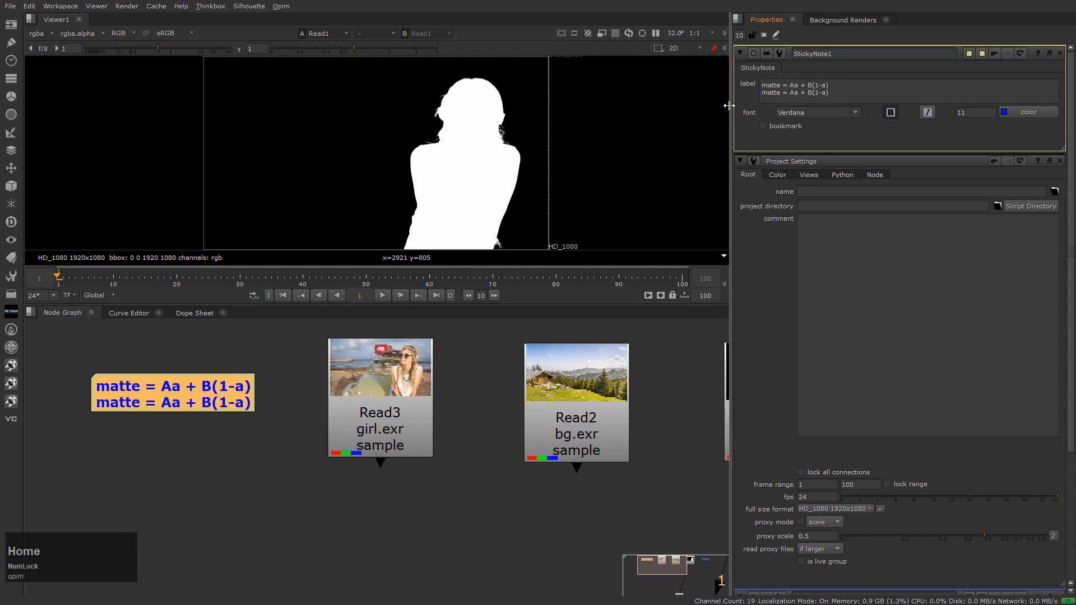
# Step: Replace "matte" with "comp" at the start of the sticky note's second formula
pyautogui.write('comp')
pyautogui.press('Delete')
pyautogui.press('Delete')
pyautogui.press('Delete')
pyautogui.press('Delete')
pyautogui.press('Delete')
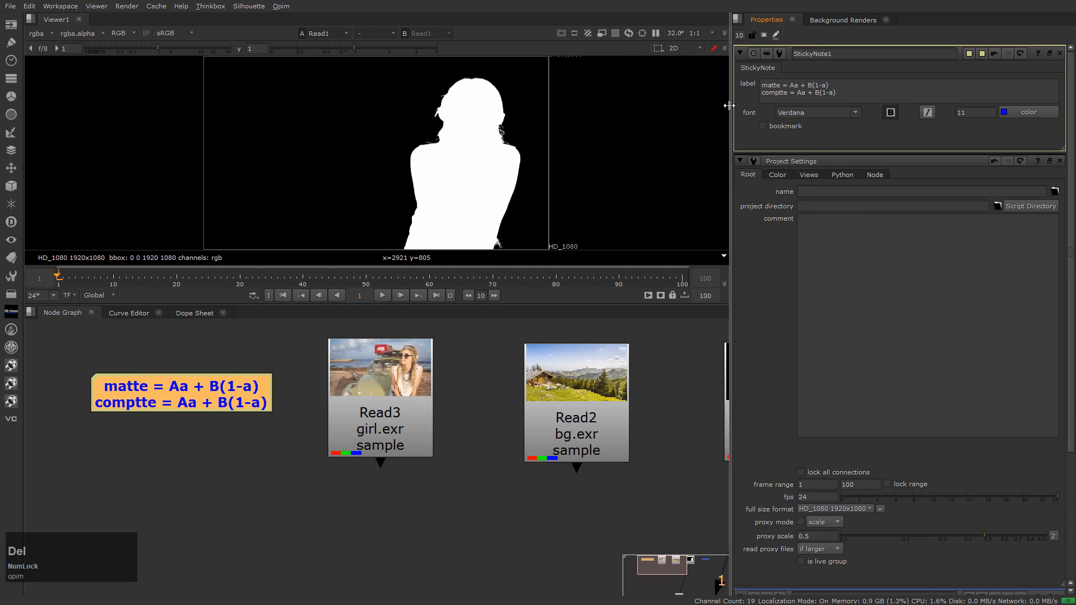
# Step: Replace both "a" factors with "m" in the second formula so it reads "comp = Am + B(1-m)"
pyautogui.press('Right')
pyautogui.press('Right')
pyautogui.press('Right')
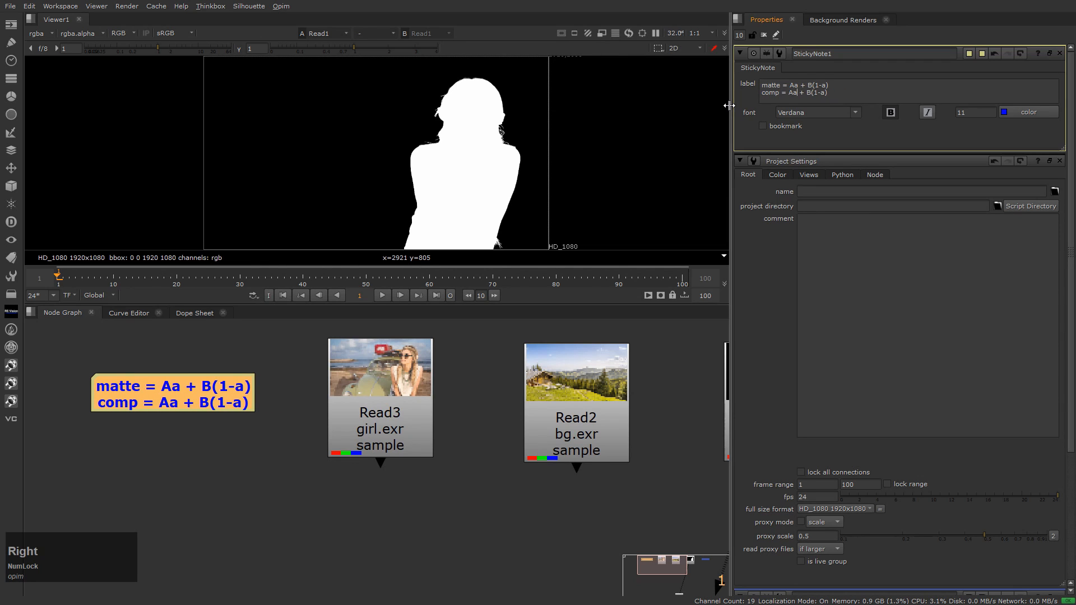
pyautogui.press('Left')
pyautogui.write('m')
pyautogui.press('Delete')
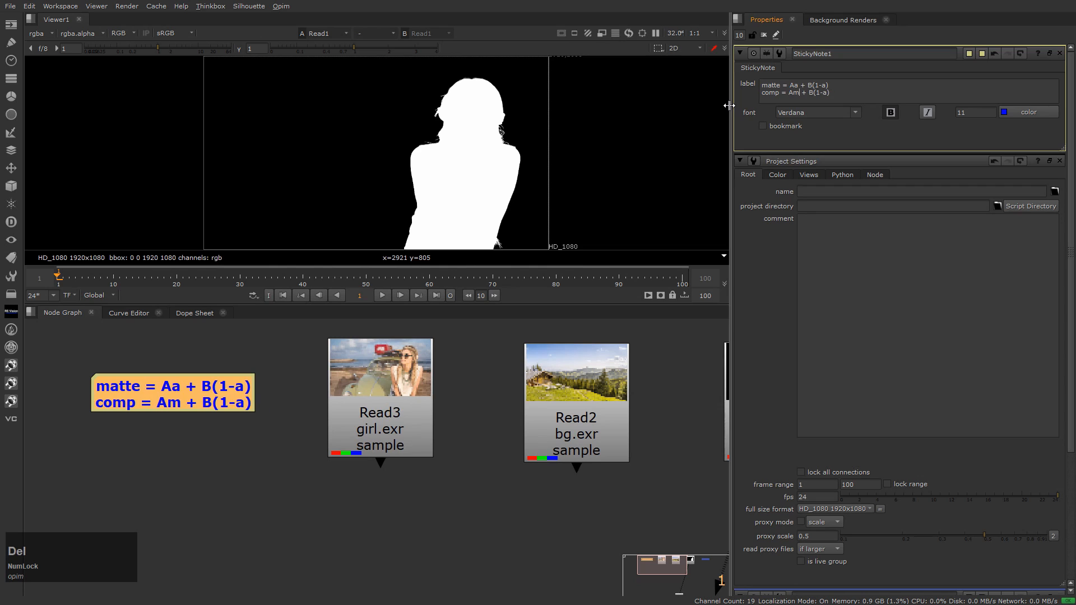
pyautogui.press('Right')
pyautogui.write('m')
pyautogui.press('Delete')
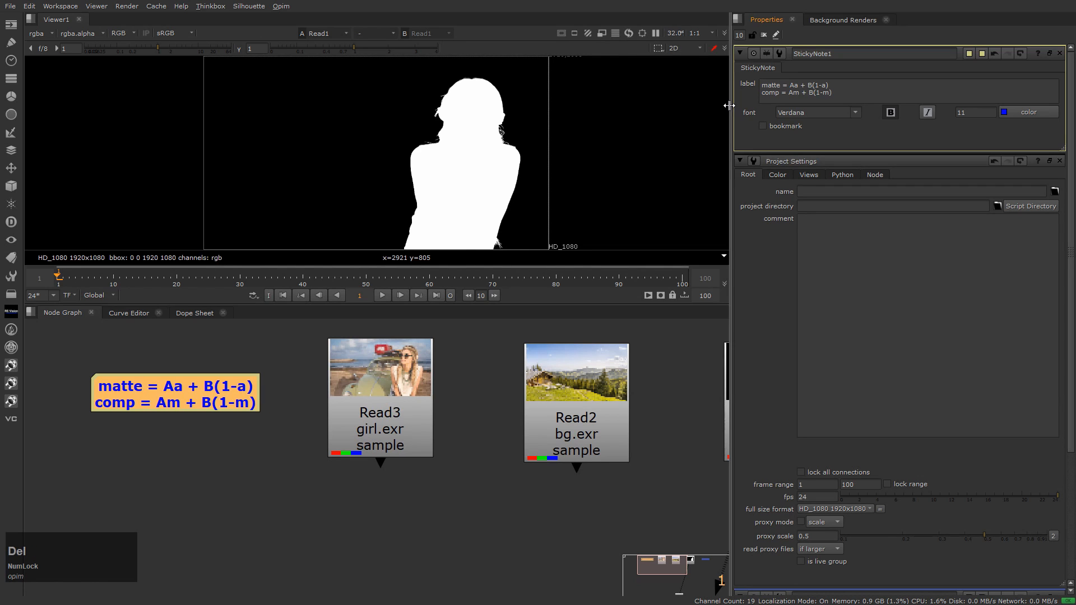
# Step: Separate the sticky note's two formulas with an empty line and add another empty line after the second formula
pyautogui.press('Left')
pyautogui.press('Right')
pyautogui.press('Up')
pyautogui.press('Return')
pyautogui.press('Down')
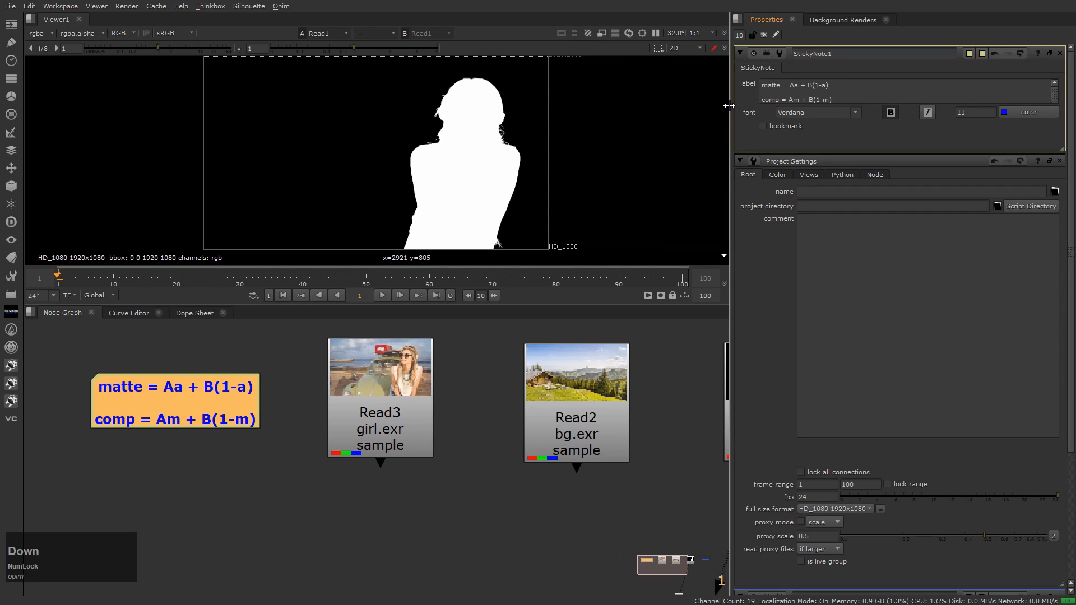
pyautogui.press('End')
pyautogui.press('Return')
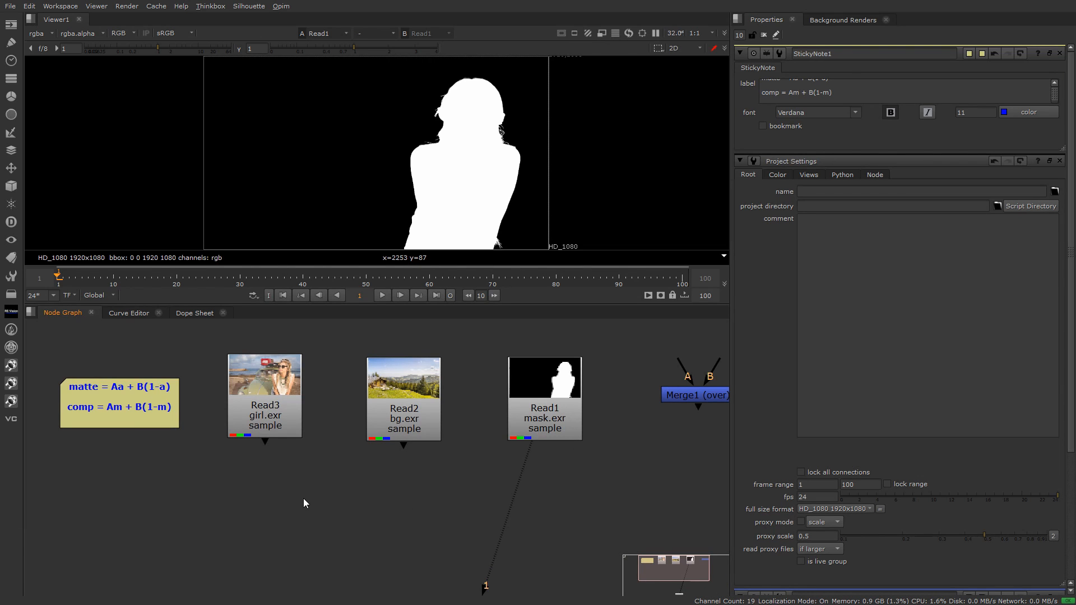
# Step: Move the bg.exr Read node up and aside, and place the mask.exr Read node beside girl.exr
pyautogui.scroll(4, 133, 425)
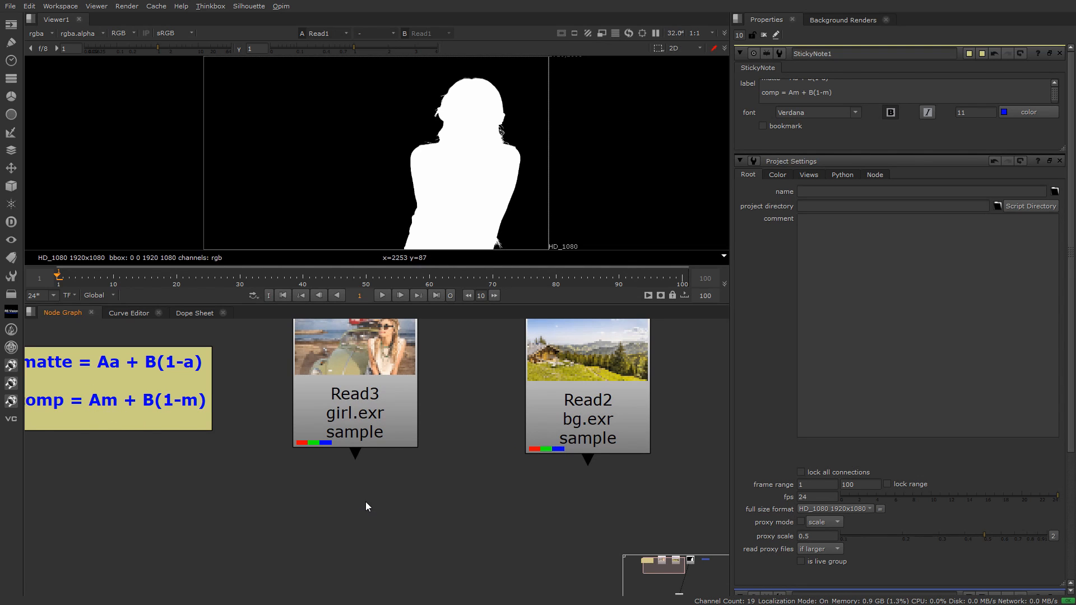
pyautogui.scroll(-5, 365, 502)
pyautogui.moveTo(480, 505); pyautogui.dragTo(454, 483, button='middle')
pyautogui.moveTo(436, 432); pyautogui.dragTo(547, 359)
pyautogui.moveTo(537, 418); pyautogui.dragTo(417, 415)
pyautogui.click(466, 482)
pyautogui.moveTo(379, 484); pyautogui.dragTo(363, 479, button='middle')
pyautogui.scroll(3, 362, 480)
# Step: Combine girl.exr as input A and mask.exr as input B in a new Merge node and view its output
pyautogui.moveTo(360, 483); pyautogui.dragTo(404, 421)
pyautogui.press('m')
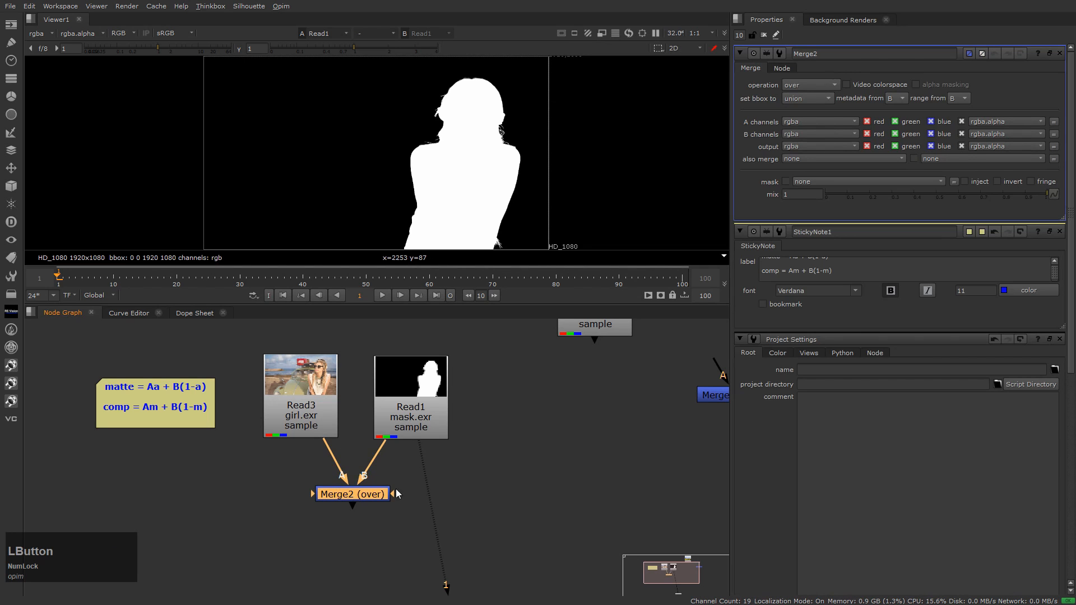
pyautogui.press('1')
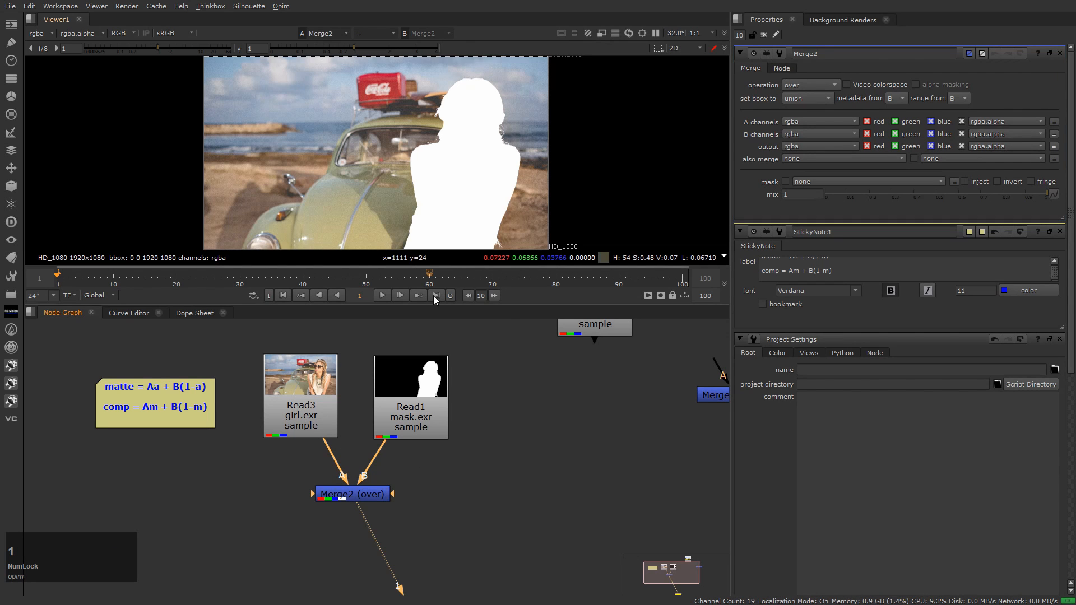
# Step: Set the operation of the Merge node joining girl.exr and mask.exr to multiply
pyautogui.click(383, 495)
pyautogui.click(811, 85)
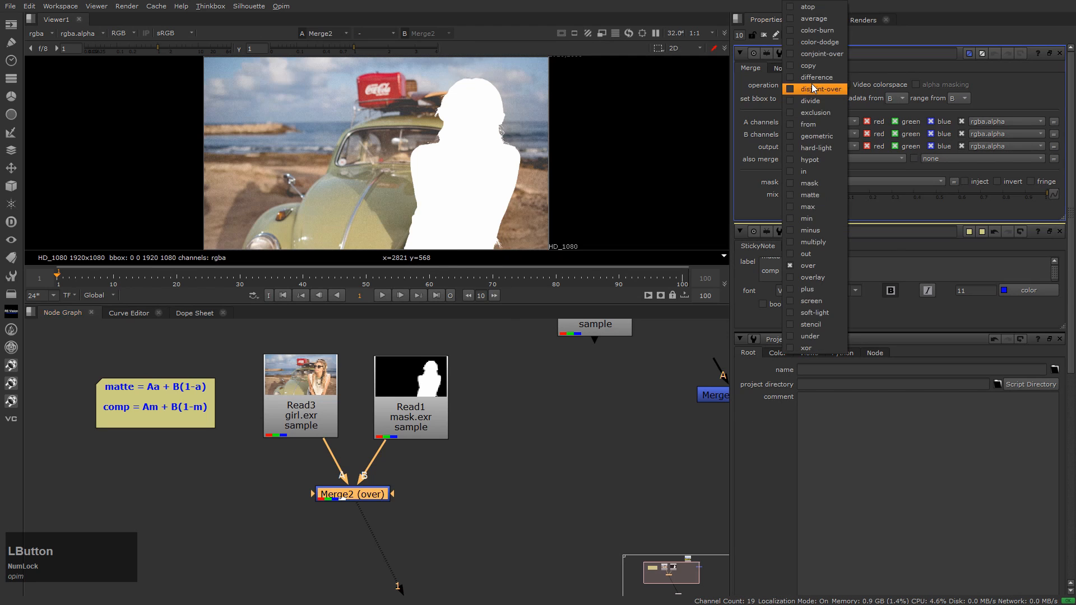
pyautogui.click(822, 242)
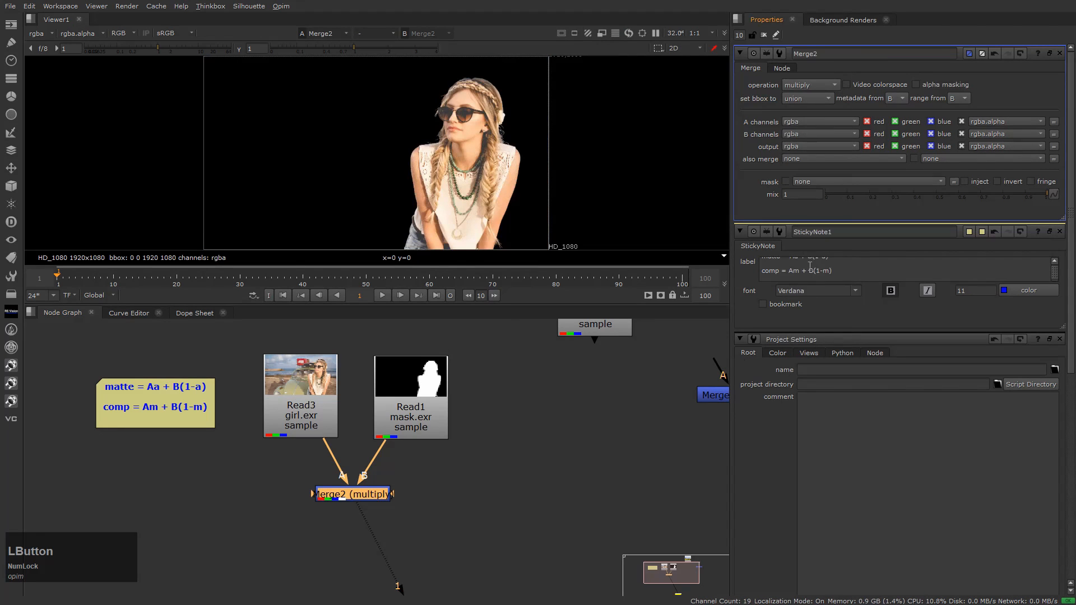
pyautogui.click(576, 502)
pyautogui.click(366, 492)
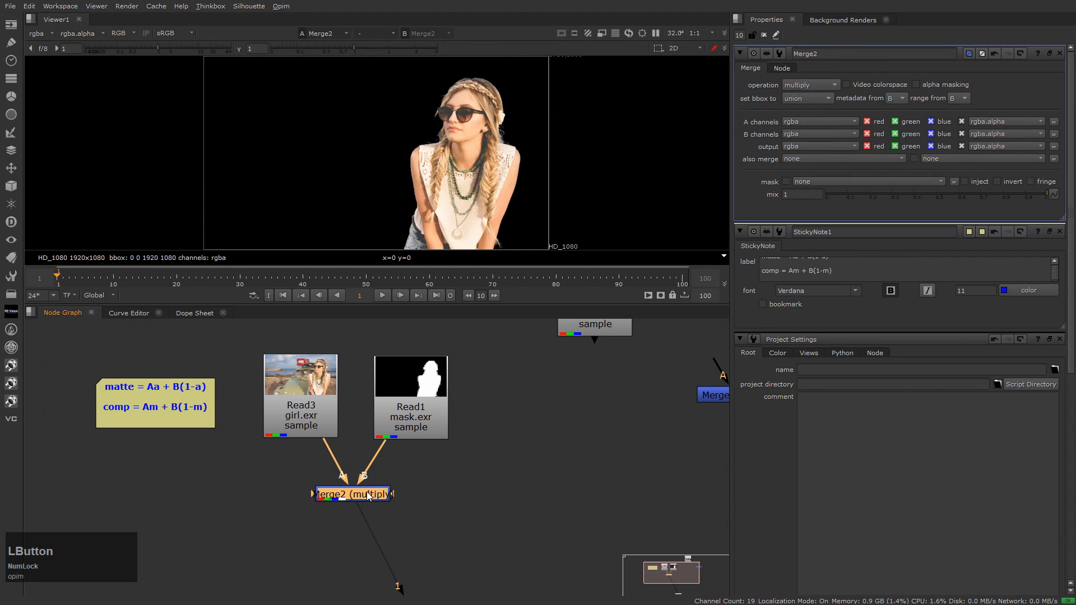
pyautogui.scroll(1, 367, 492)
pyautogui.moveTo(366, 492); pyautogui.dragTo(363, 491, button='middle')
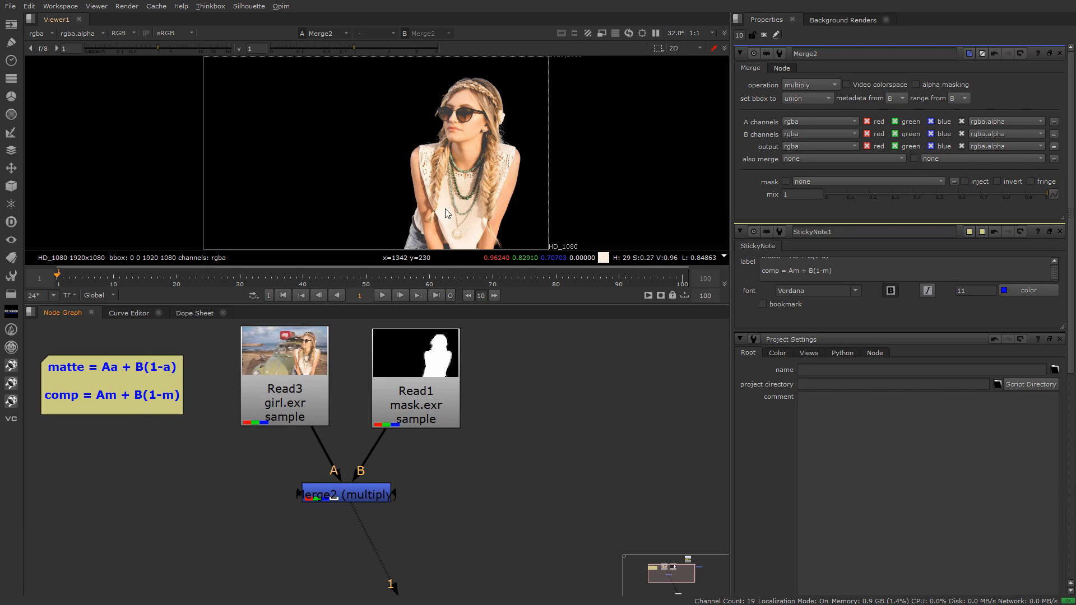
# Step: Compare the mask.exr and girl.exr inputs with the output of their multiply Merge node in the viewer
pyautogui.click(444, 373)
pyautogui.press('1')
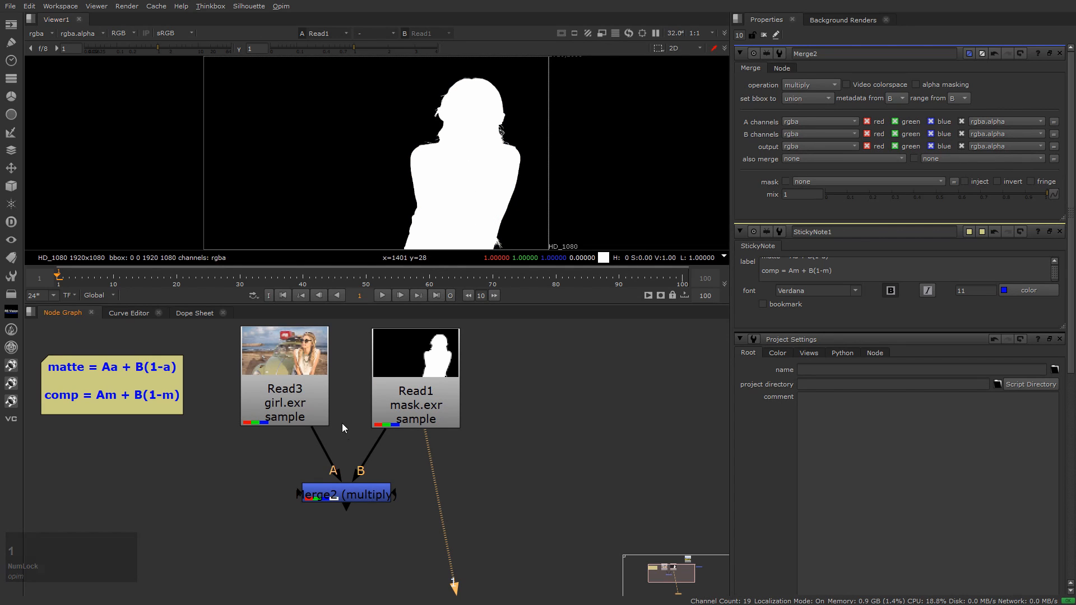
pyautogui.click(292, 401)
pyautogui.press('1')
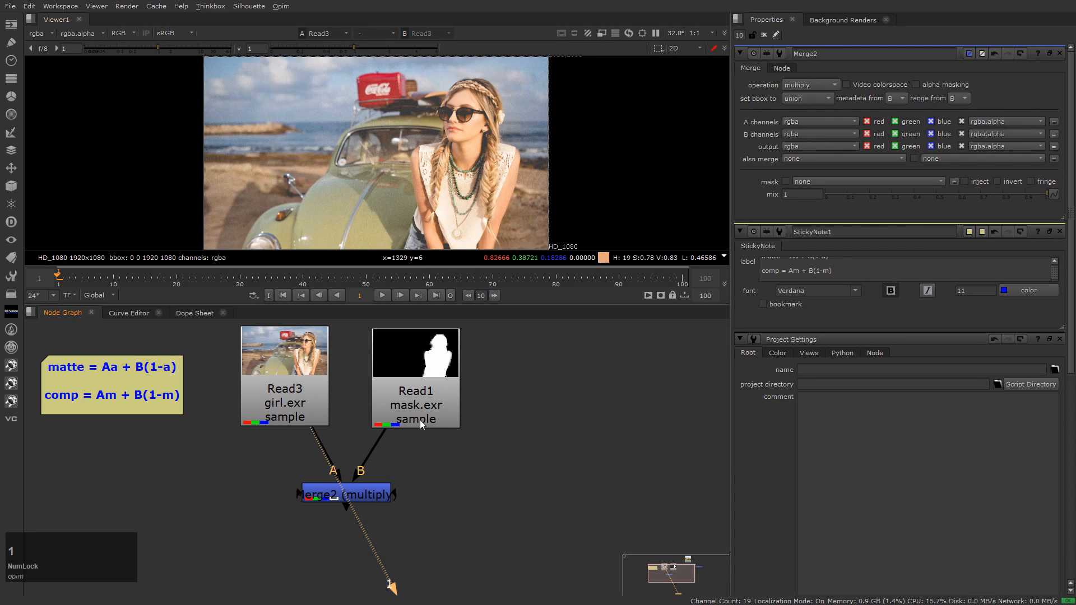
pyautogui.click(424, 377)
pyautogui.press('1')
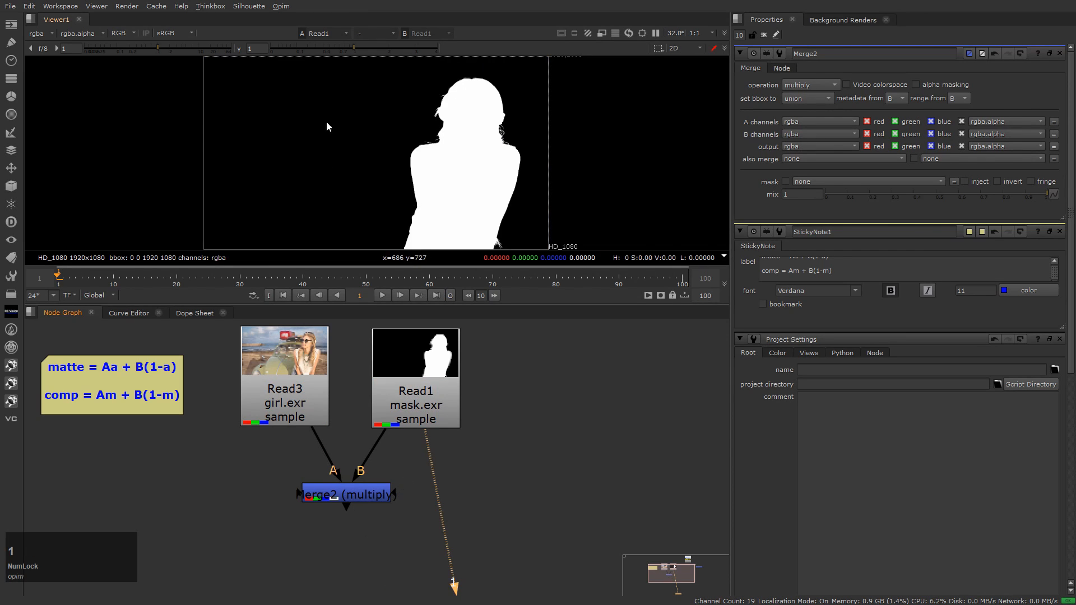
pyautogui.click(286, 398)
pyautogui.press('1')
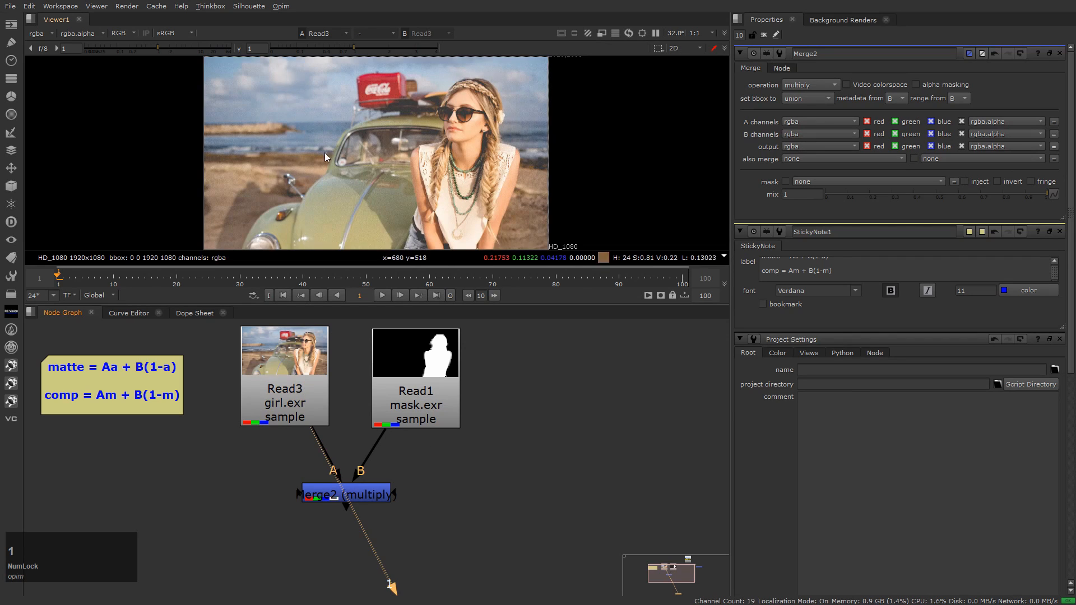
pyautogui.click(358, 496)
pyautogui.press('1')
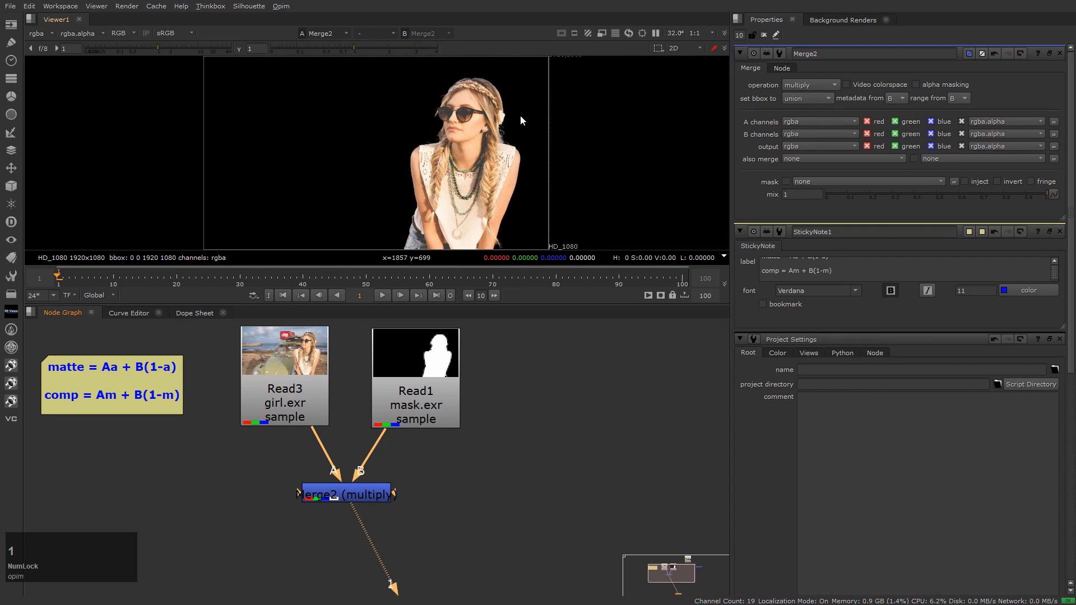
# Step: Move the bg.exr Read node farther aside and add a Constant node between mask.exr and bg.exr
pyautogui.scroll(3, 99, 425)
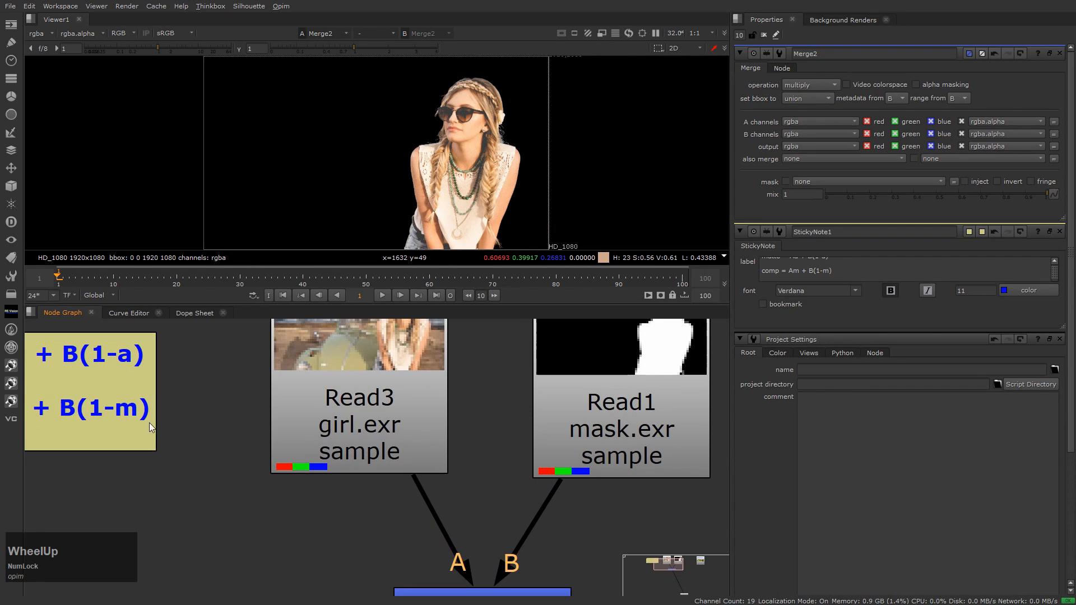
pyautogui.scroll(-5, 160, 442)
pyautogui.moveTo(244, 479); pyautogui.dragTo(214, 450, button='middle')
pyautogui.moveTo(418, 415); pyautogui.dragTo(499, 416)
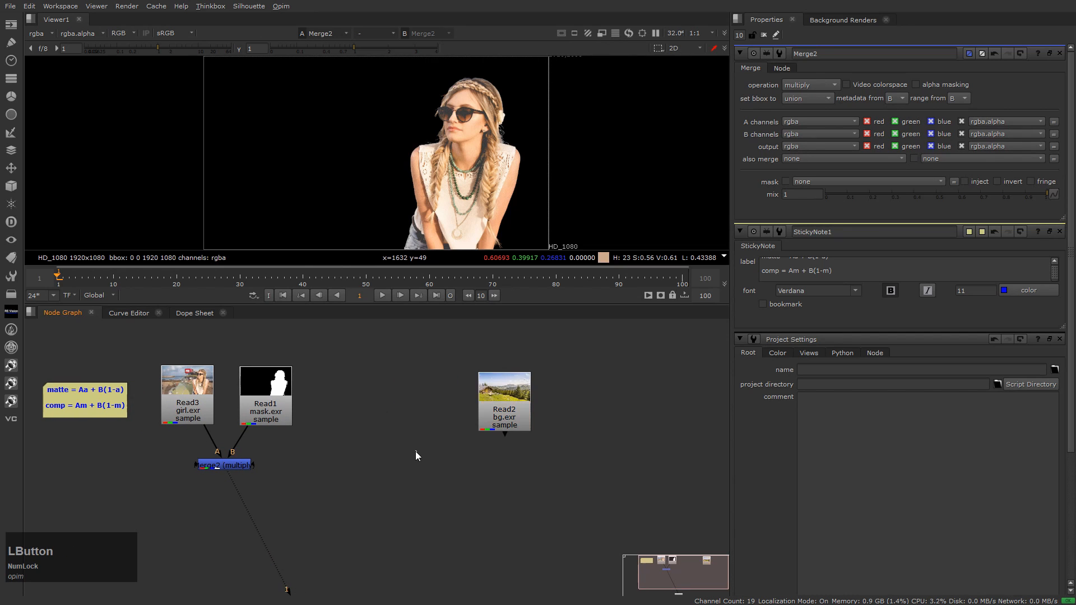
pyautogui.press('Tab')
pyautogui.write('con')
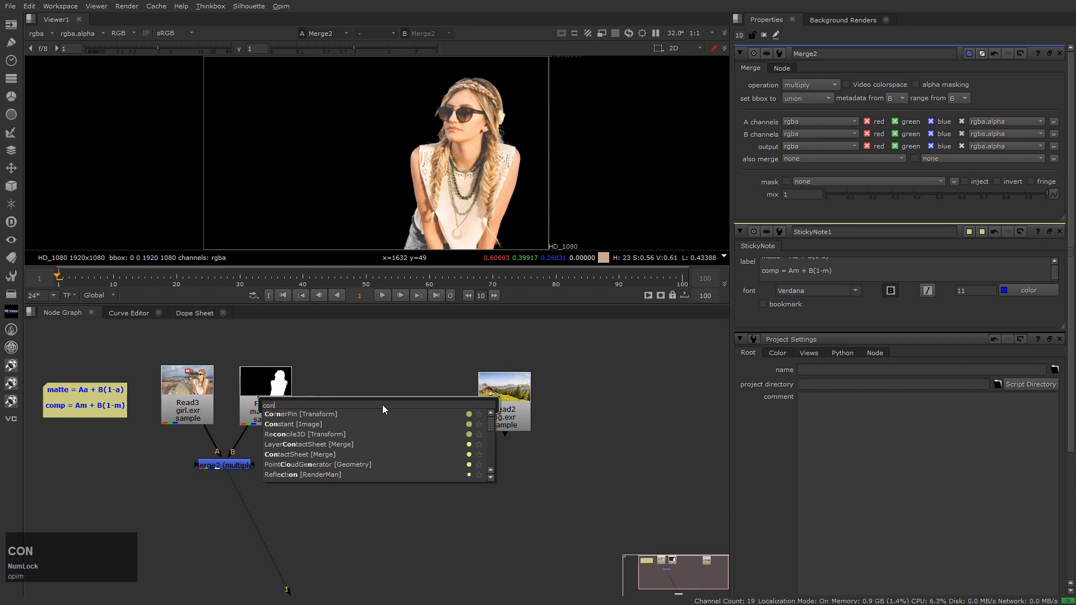
pyautogui.press('Down')
pyautogui.press('Down')
pyautogui.press('Return')
pyautogui.click(386, 409)
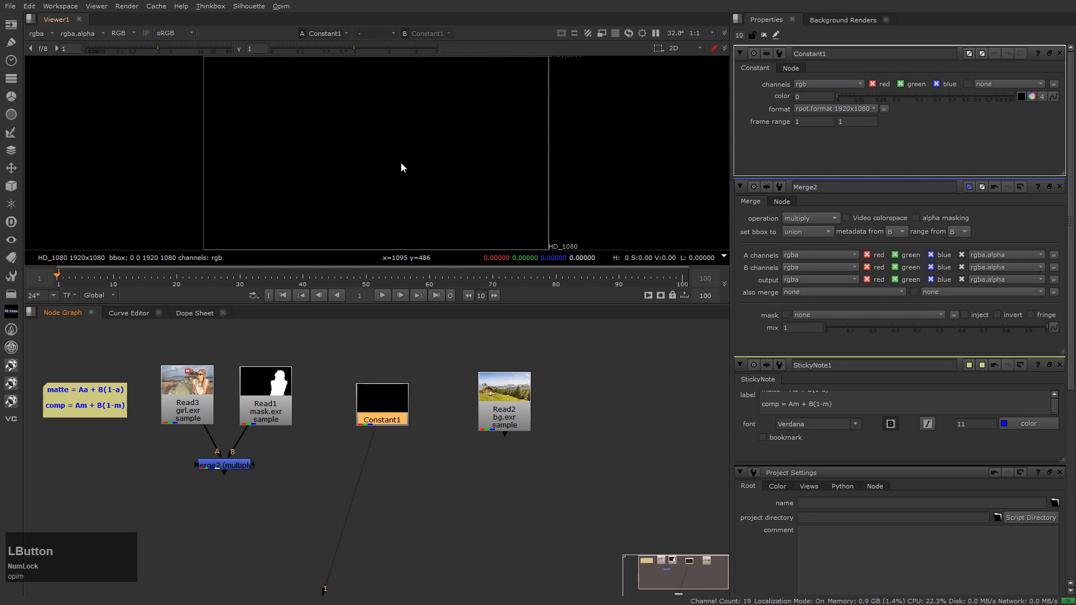
# Step: Set the Constant node's color to 1 and sample a rectangular area of its image
pyautogui.moveTo(839, 101); pyautogui.dragTo(917, 106)
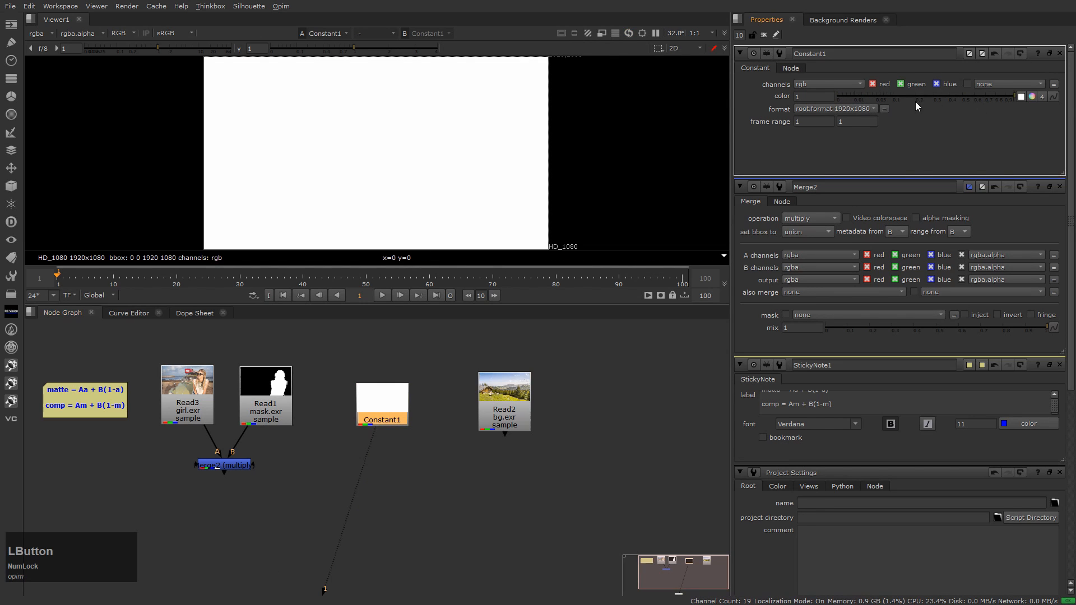
pyautogui.keyDown('ctrl'); pyautogui.keyDown('shift'); pyautogui.moveTo(337, 130); pyautogui.dragTo(425, 192); pyautogui.keyUp('shift'); pyautogui.keyUp('ctrl')
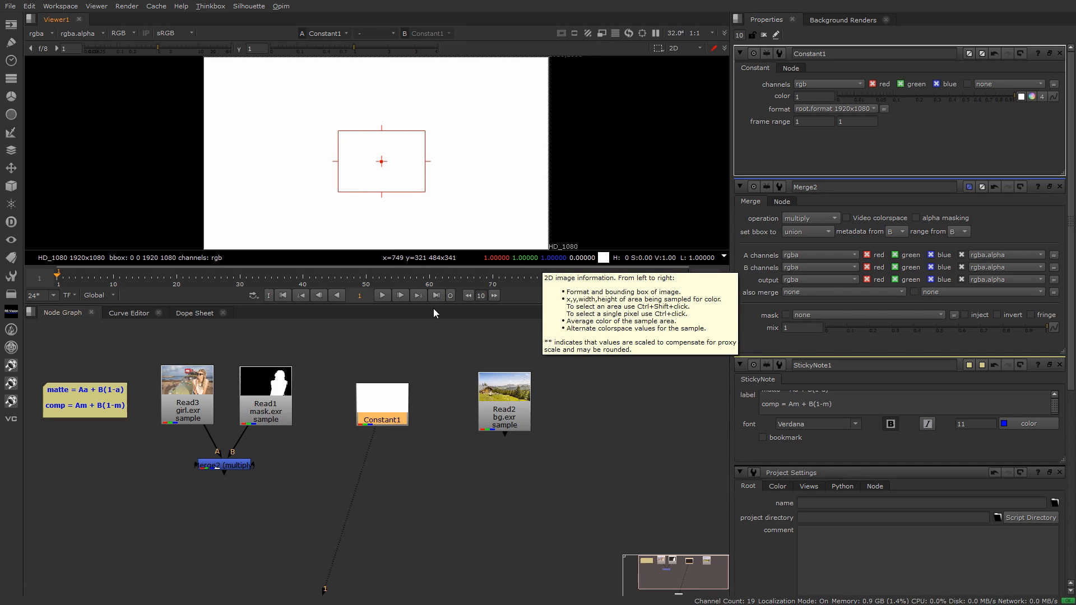
pyautogui.click(348, 459)
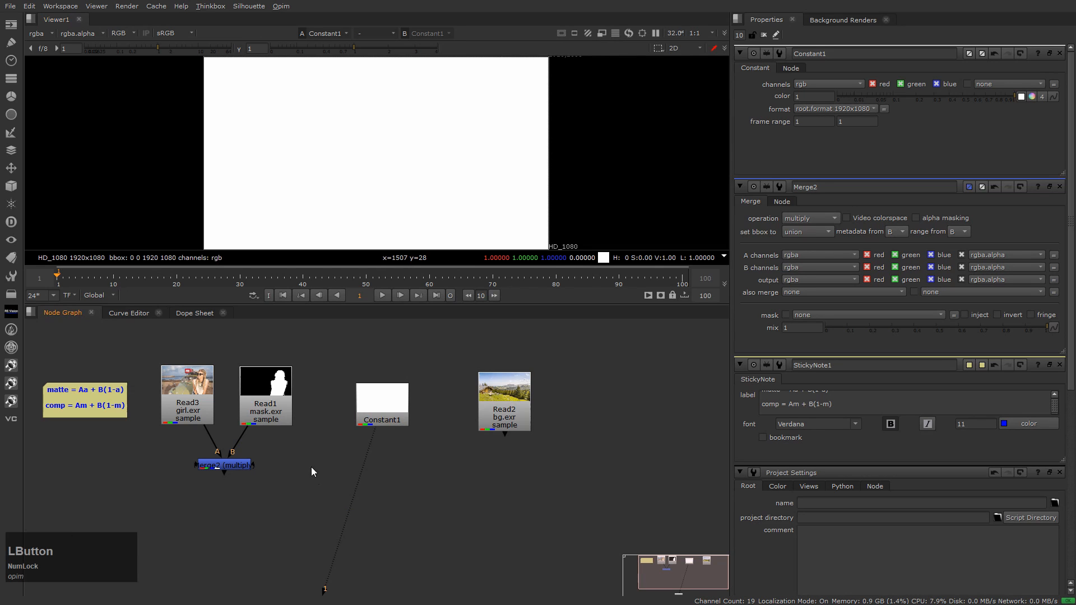
# Step: Add a Merge node below mask.exr and the Constant, with the Constant as input A and mask.exr as input B
pyautogui.scroll(2, 331, 460)
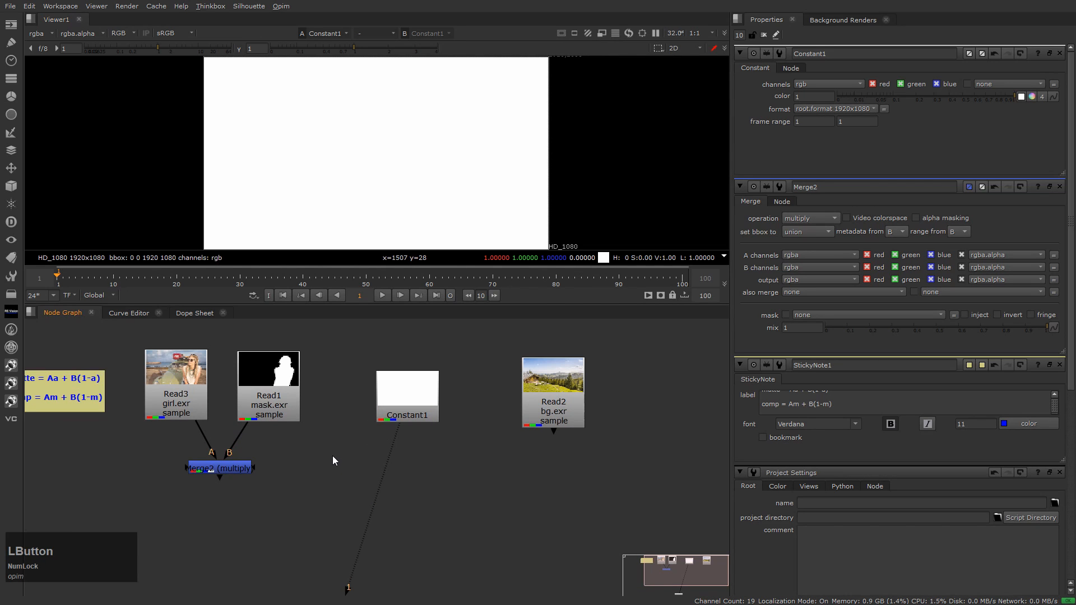
pyautogui.press('m')
pyautogui.moveTo(337, 440); pyautogui.dragTo(270, 416)
pyautogui.moveTo(339, 460); pyautogui.dragTo(349, 469)
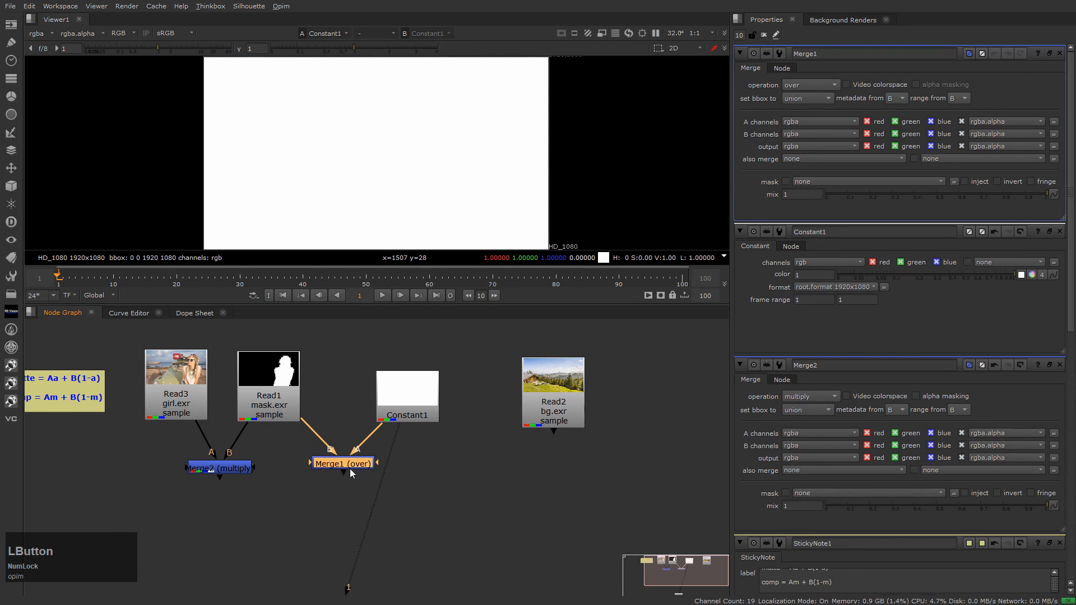
# Step: Set the operation of the Merge joining the Constant and mask.exr to minus and view its output
pyautogui.click(814, 85)
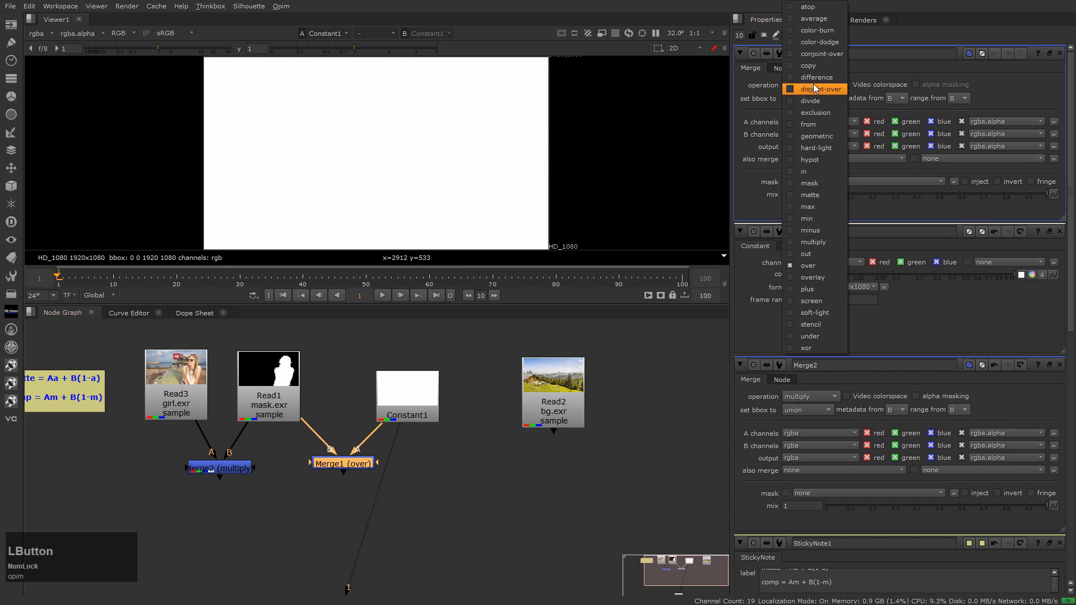
pyautogui.click(831, 231)
pyautogui.click(457, 568)
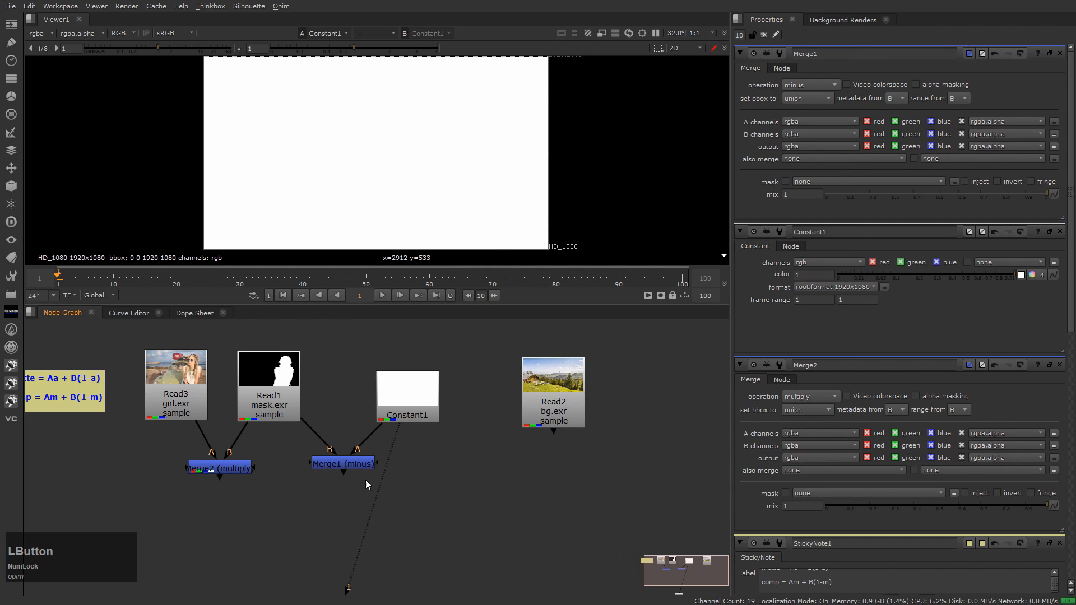
pyautogui.click(349, 468)
pyautogui.press('1')
pyautogui.click(397, 499)
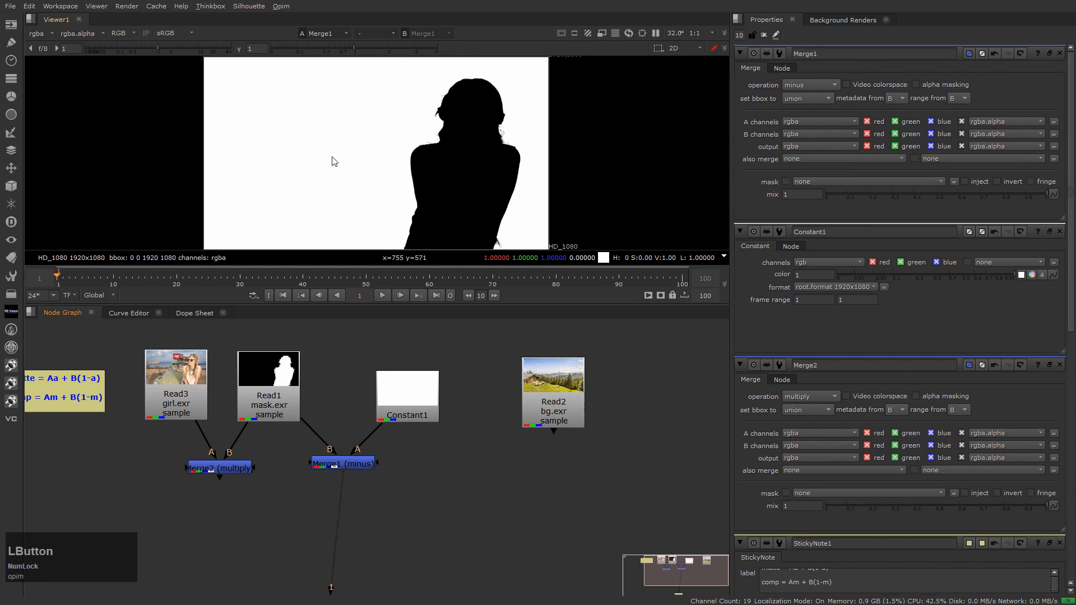
# Step: Compare mask.exr with the minus Merge's output in the viewer and disconnect mask.exr from the viewer
pyautogui.click(270, 395)
pyautogui.press('1')
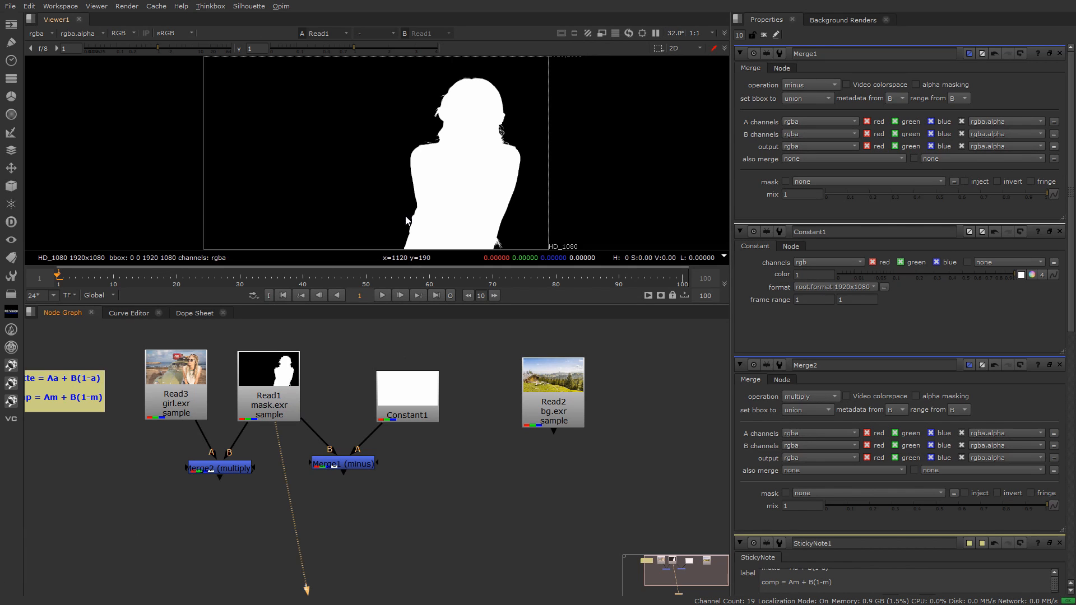
pyautogui.click(343, 464)
pyautogui.press('2')
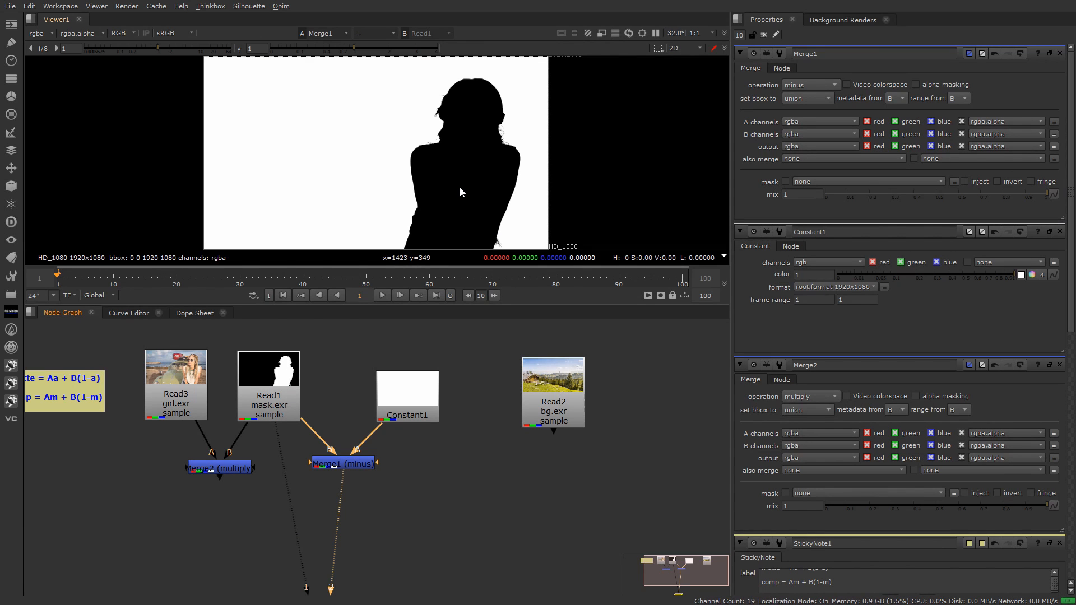
pyautogui.press('1')
pyautogui.press('2')
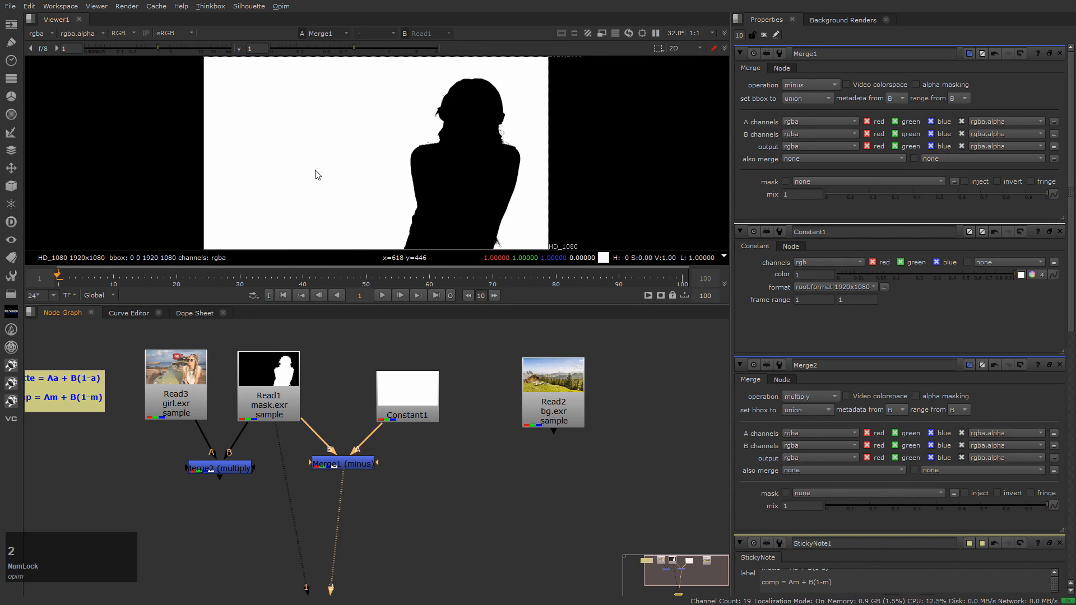
pyautogui.click(365, 502)
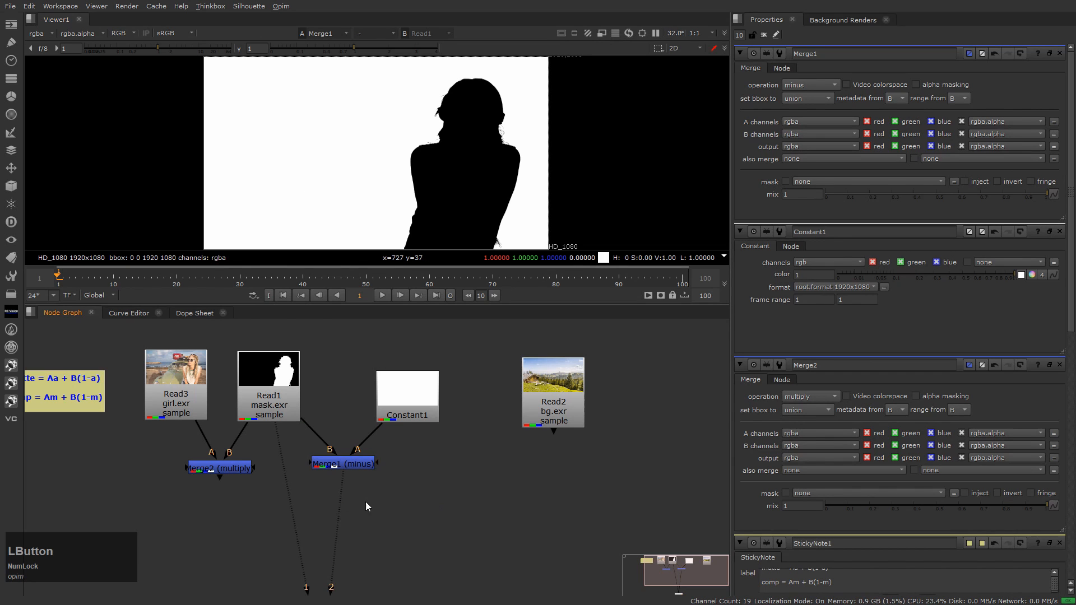
pyautogui.moveTo(276, 430); pyautogui.dragTo(375, 447)
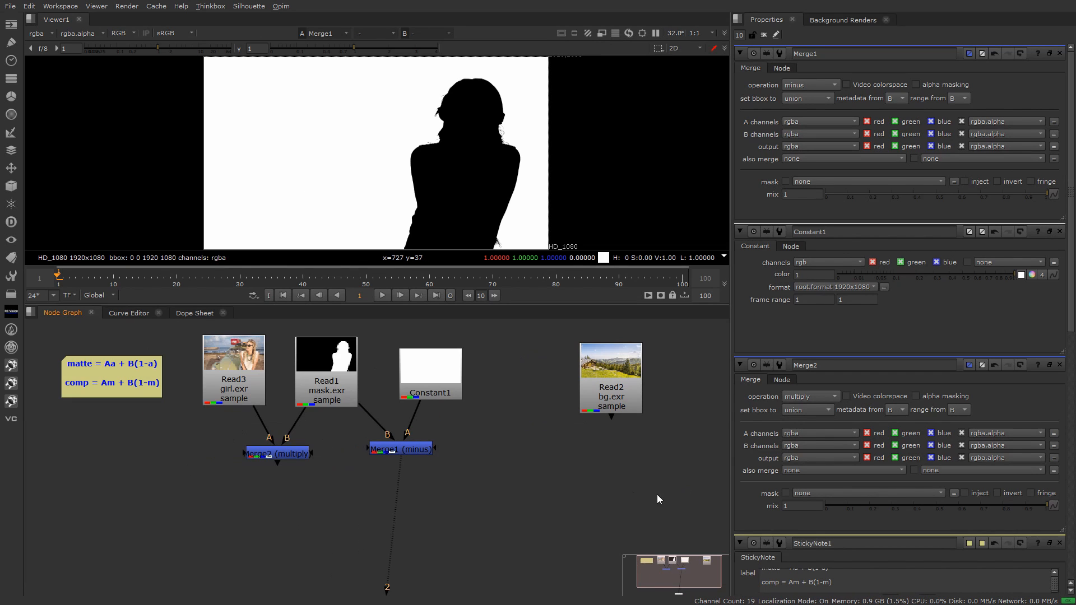
# Step: Bring the bg.exr Read node closer to the Constant and duplicate the multiply Merge node
pyautogui.click(614, 378)
pyautogui.moveTo(614, 379); pyautogui.dragTo(557, 371)
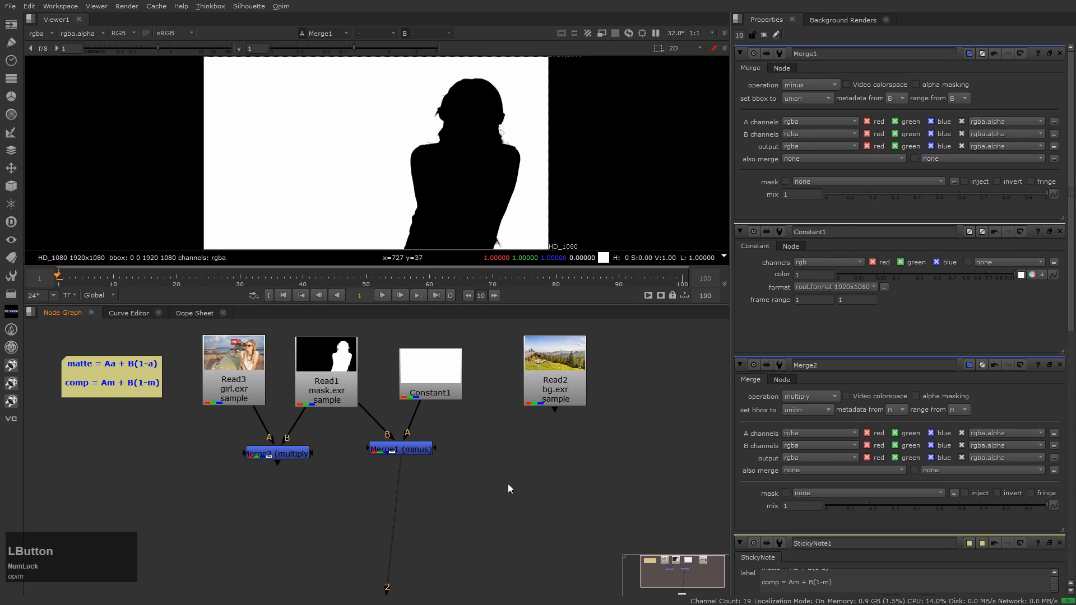
pyautogui.moveTo(192, 425); pyautogui.dragTo(345, 500)
pyautogui.hotkey('ctrl', 'c')
pyautogui.hotkey('ctrl', 'v')
# Step: Connect the duplicated multiply Merge's input A to the minus Merge and input B to bg.exr, and view its output
pyautogui.moveTo(468, 500); pyautogui.dragTo(399, 449)
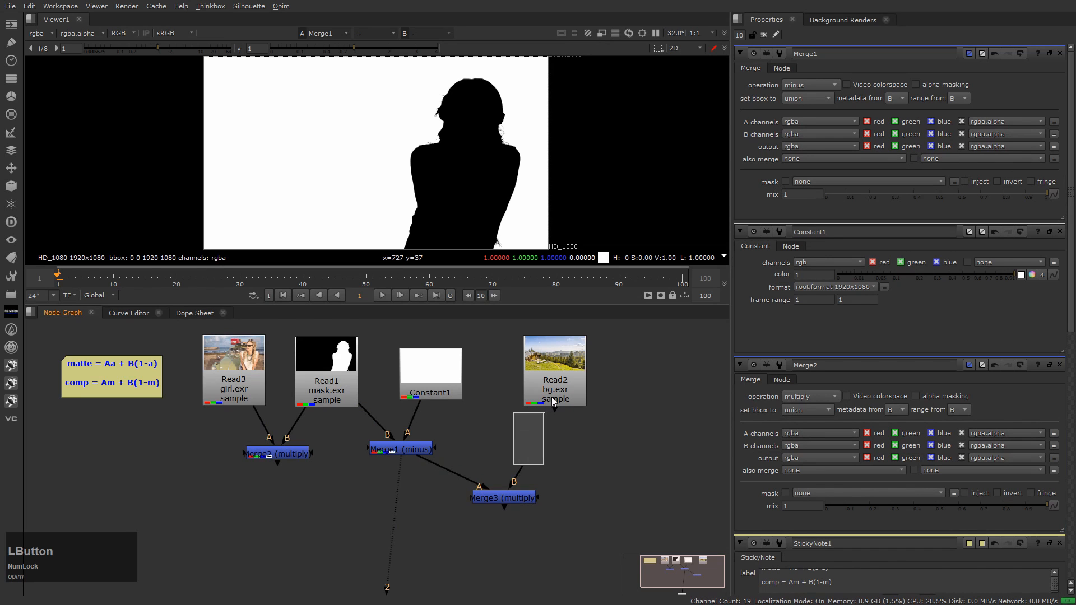
pyautogui.moveTo(513, 483); pyautogui.dragTo(554, 387)
pyautogui.click(510, 494)
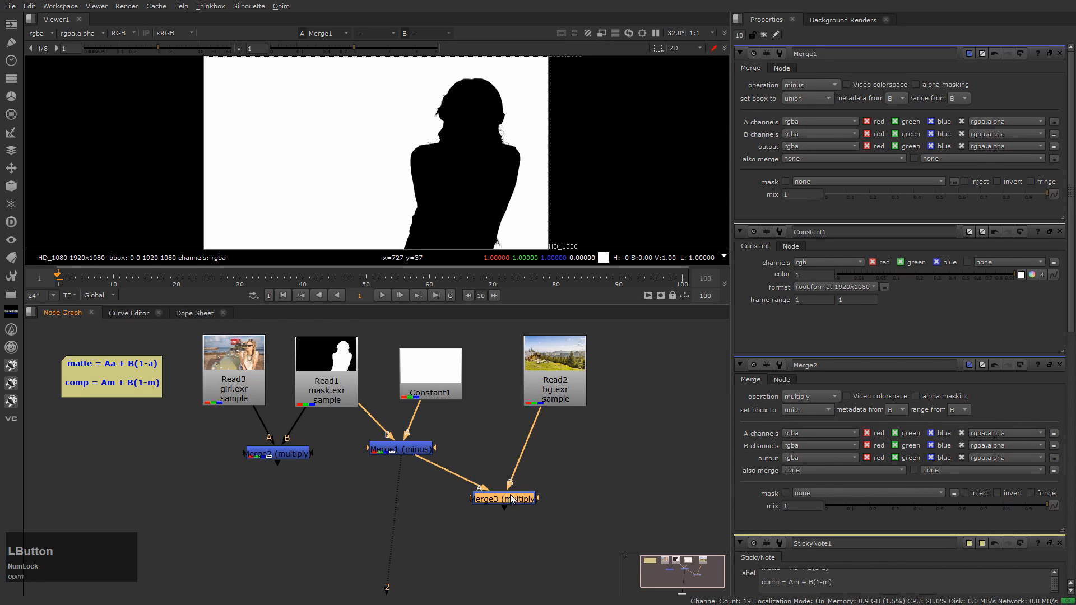
pyautogui.press('1')
pyautogui.moveTo(512, 503); pyautogui.dragTo(489, 489)
pyautogui.click(416, 477)
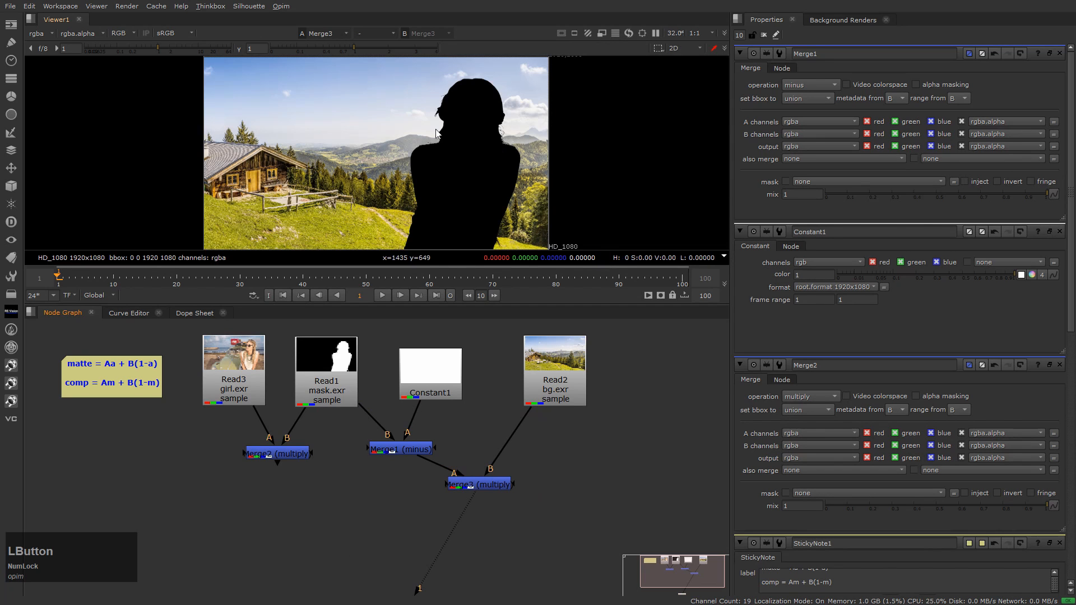
# Step: Add a Merge node with the girl.exr multiply Merge as input A and set its operation to plus
pyautogui.moveTo(350, 543); pyautogui.dragTo(405, 520, button='middle')
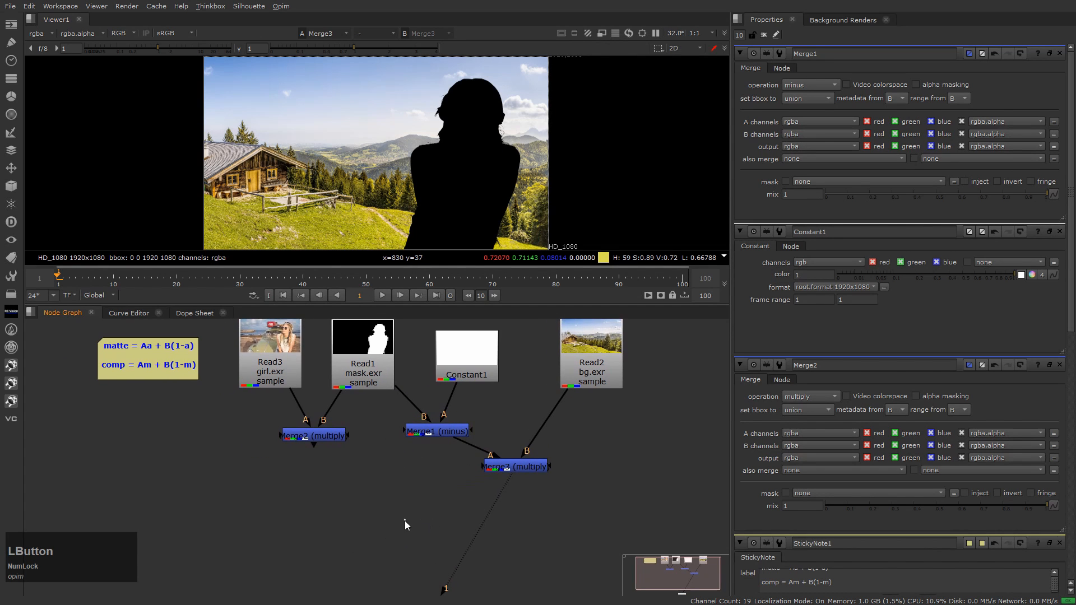
pyautogui.press('m')
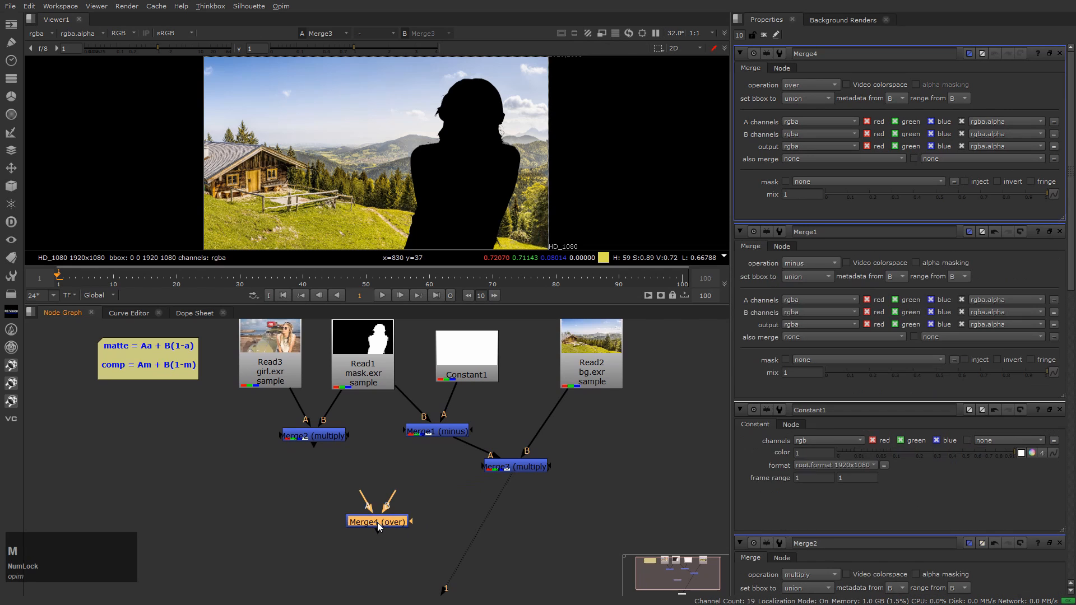
pyautogui.moveTo(367, 507); pyautogui.dragTo(313, 436)
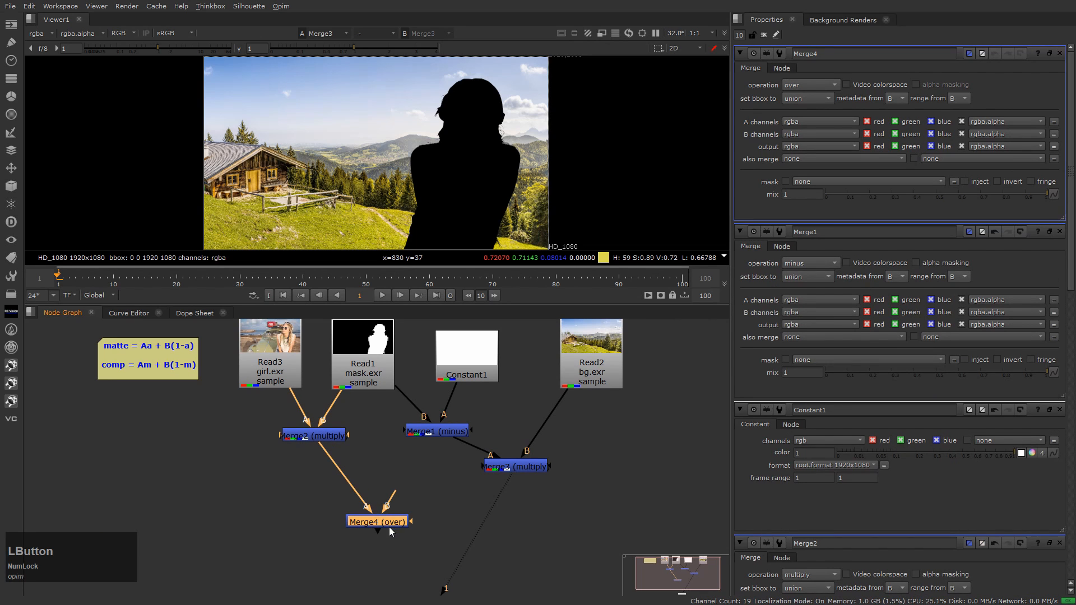
pyautogui.click(821, 87)
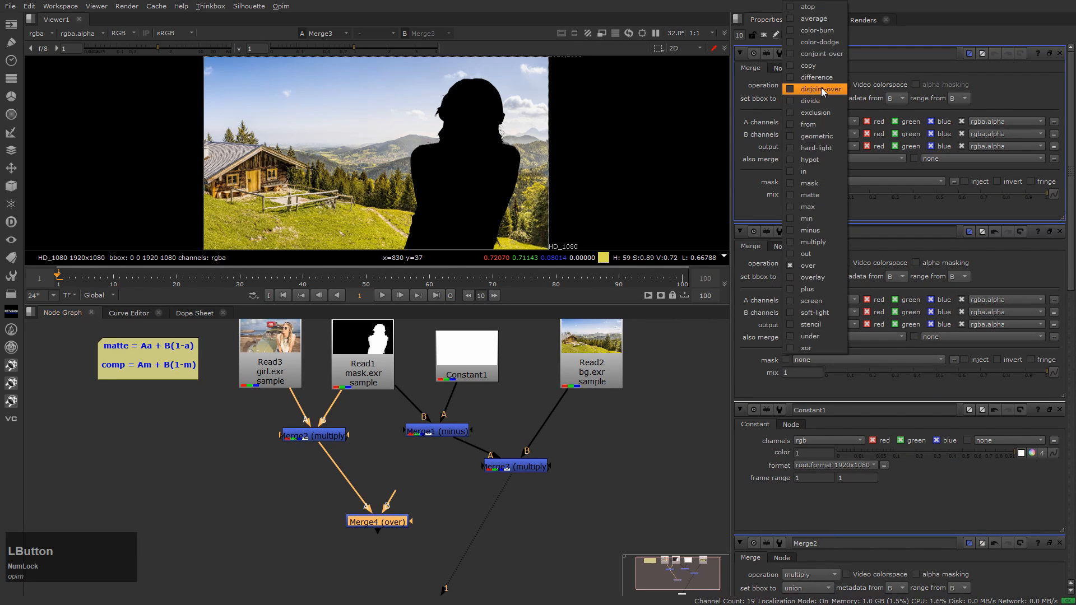
pyautogui.click(825, 288)
# Step: Connect the plus Merge's input B to the bg.exr multiply Merge and view the resulting composite
pyautogui.moveTo(392, 497); pyautogui.dragTo(531, 471)
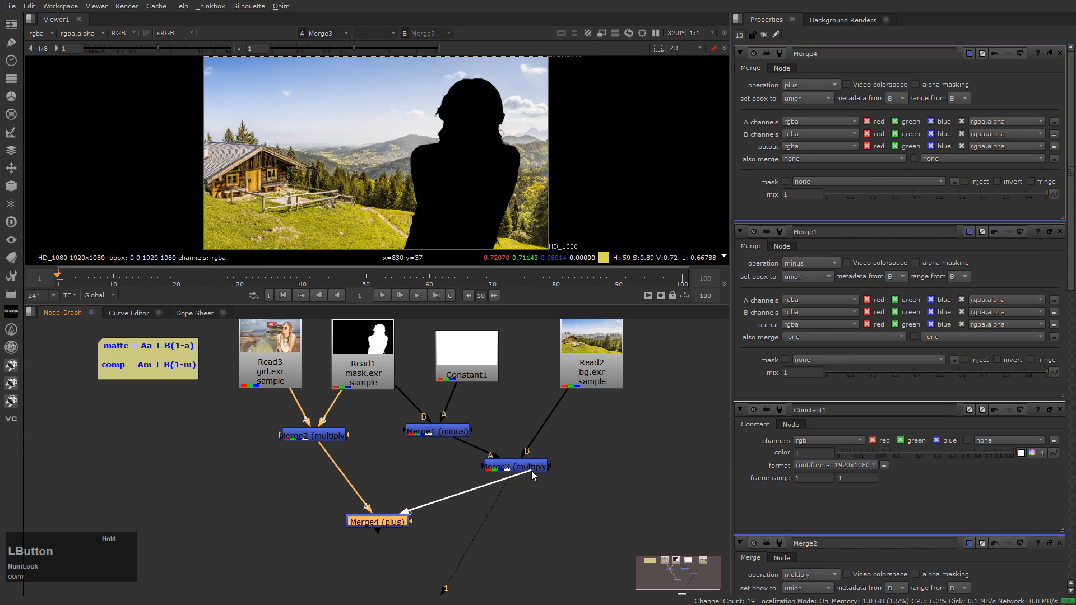
pyautogui.press('1')
pyautogui.click(559, 530)
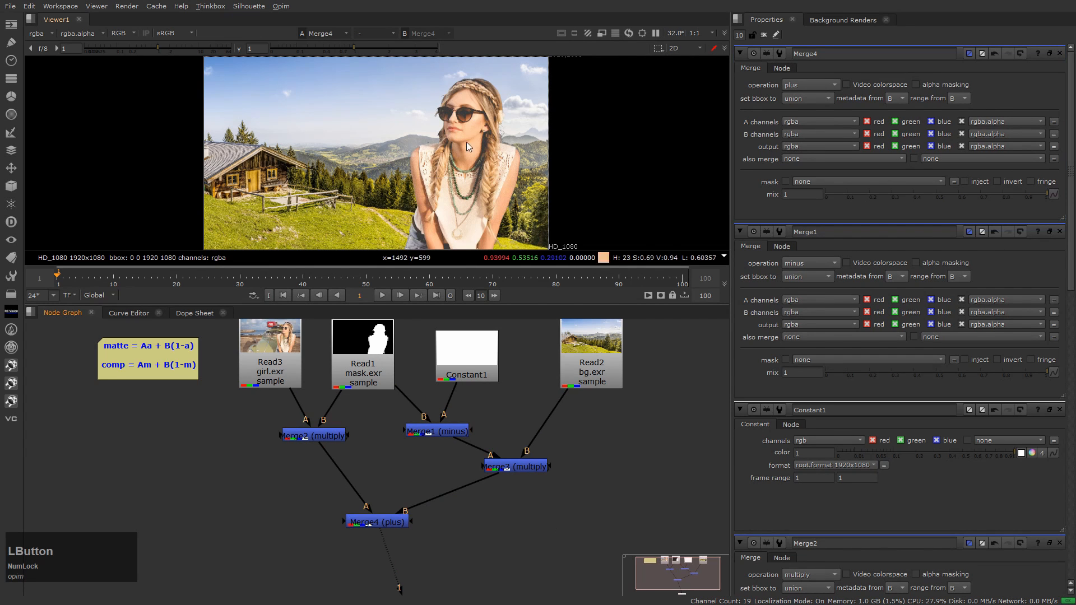
pyautogui.click(398, 142)
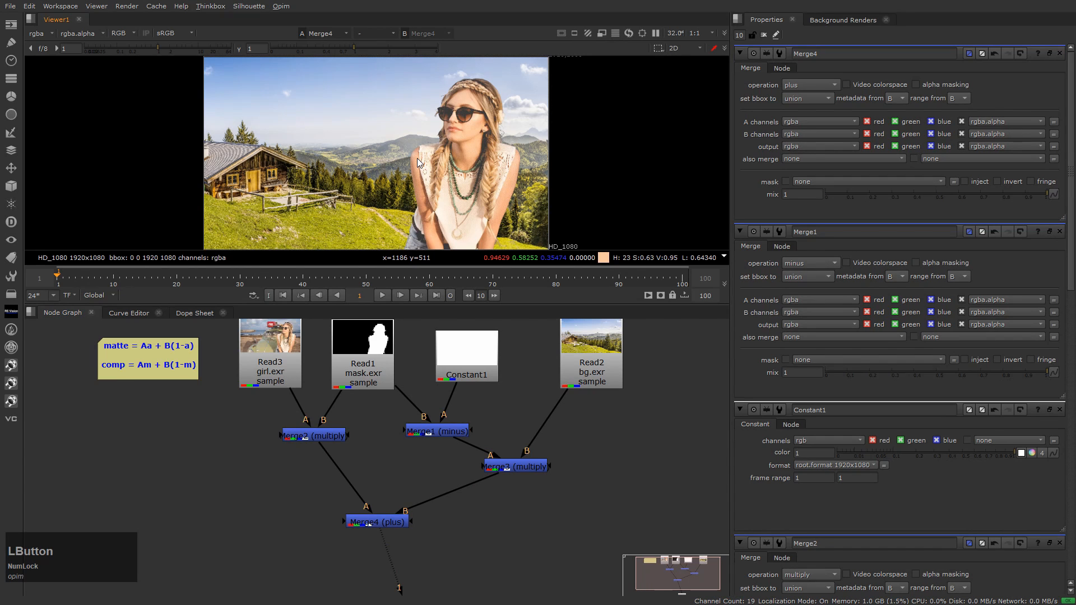
pyautogui.press('space')
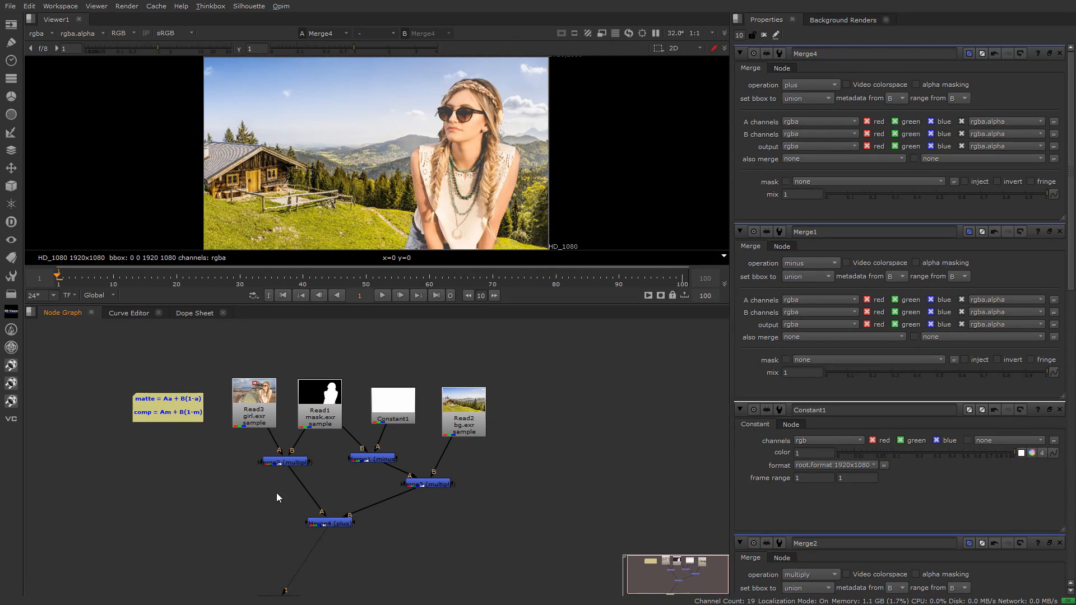
pyautogui.moveTo(214, 438); pyautogui.dragTo(553, 583)
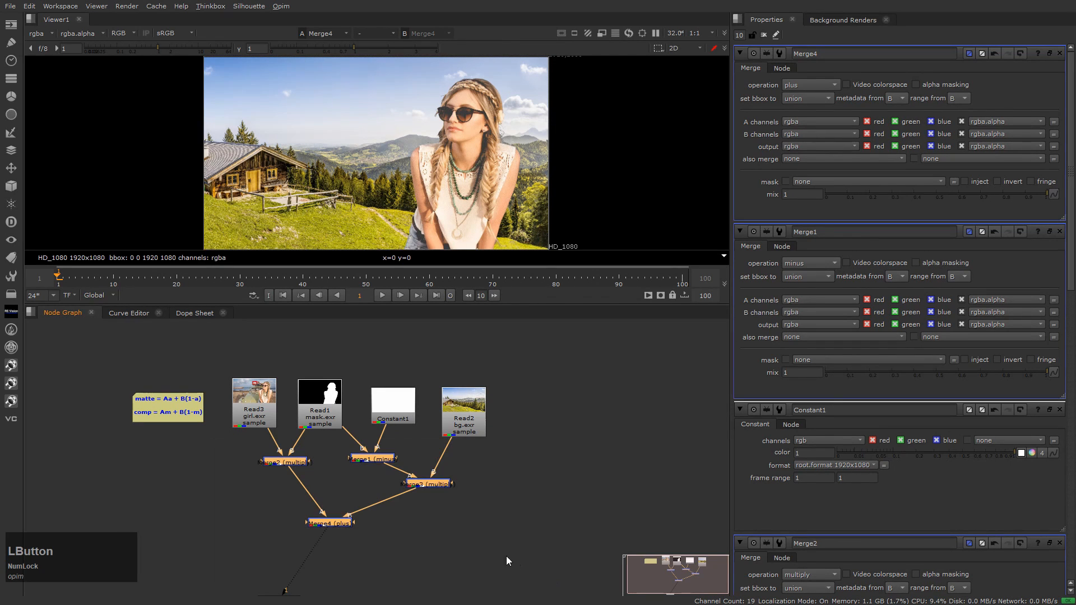
pyautogui.click(460, 541)
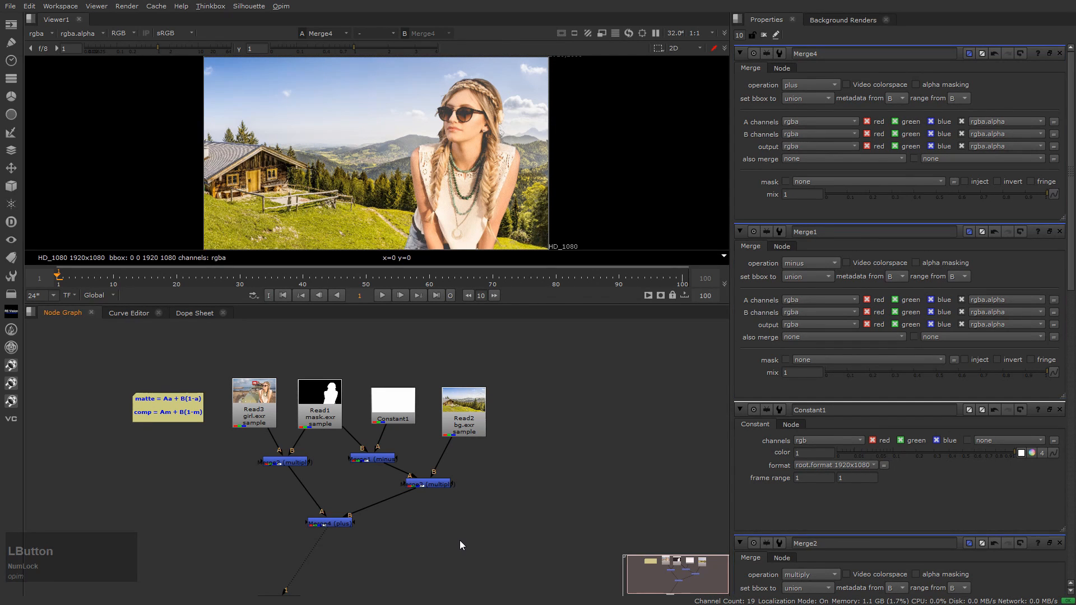
pyautogui.scroll(2, 228, 502)
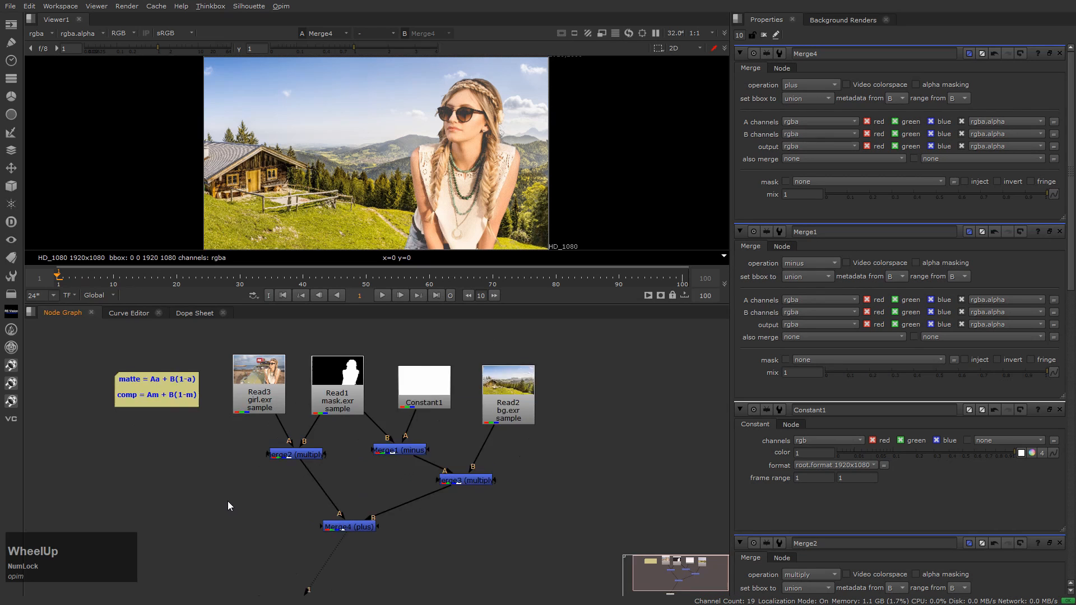
pyautogui.click(266, 518)
# Step: Copy the girl.exr, mask.exr and bg.exr Read nodes and paste them into empty space beside the existing node tree
pyautogui.scroll(-4, 308, 524)
pyautogui.moveTo(354, 516); pyautogui.dragTo(338, 490, button='middle')
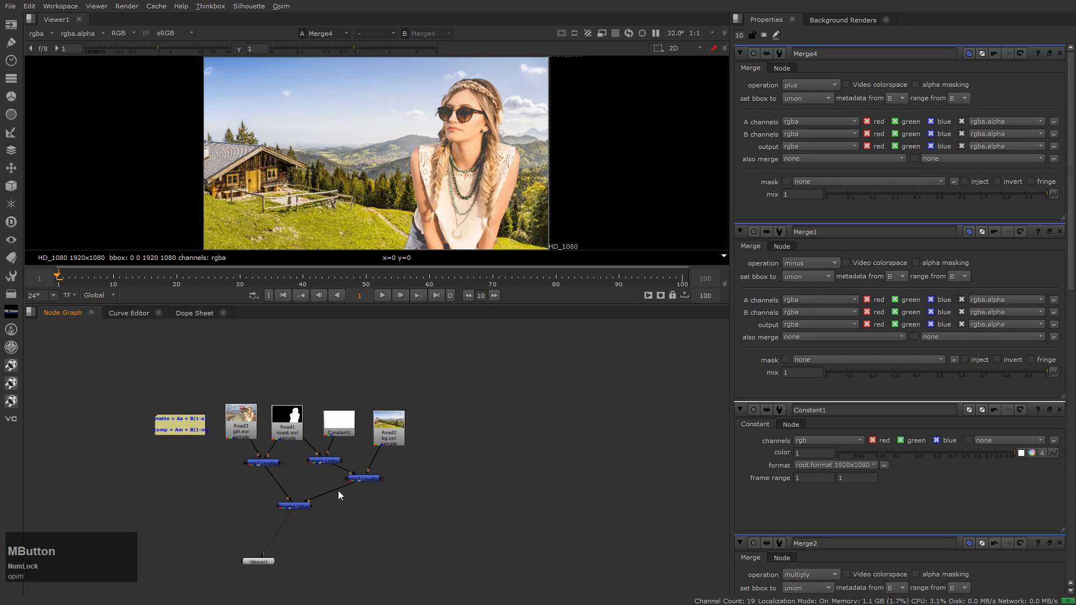
pyautogui.moveTo(215, 371); pyautogui.dragTo(337, 461)
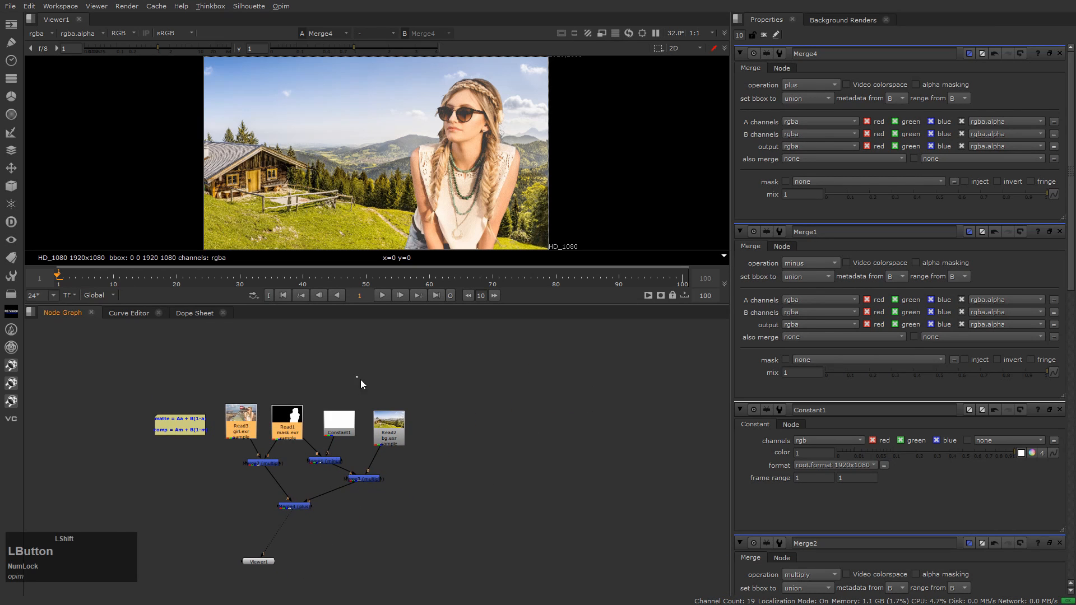
pyautogui.keyDown('shift'); pyautogui.moveTo(357, 377); pyautogui.dragTo(440, 467); pyautogui.keyUp('shift')
pyautogui.moveTo(409, 483); pyautogui.dragTo(337, 470, button='middle')
pyautogui.hotkey('ctrl', 'c')
pyautogui.click(492, 422)
pyautogui.hotkey('ctrl', 'v')
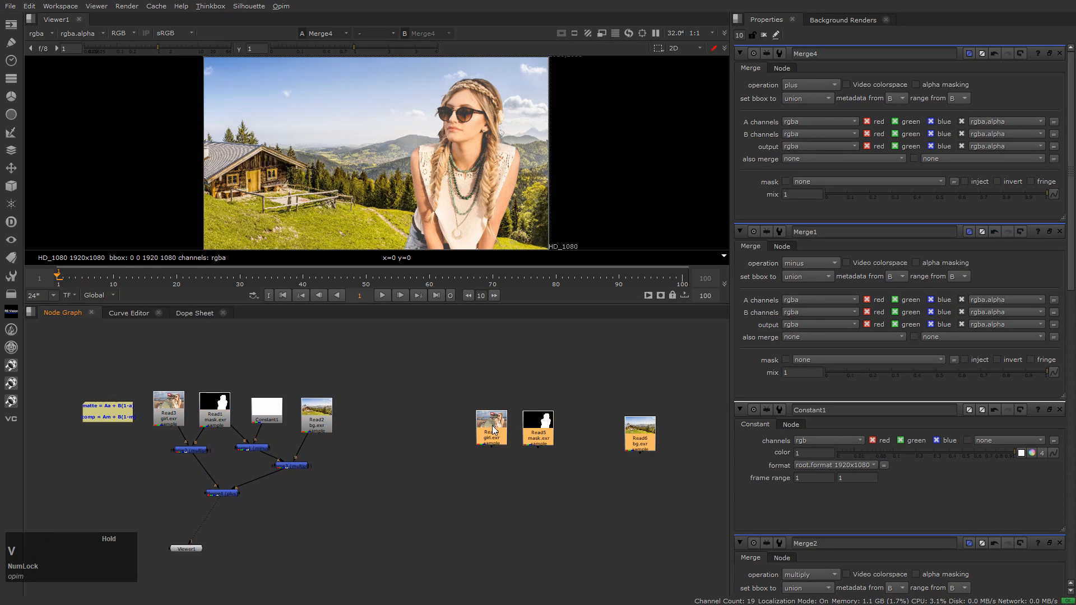
# Step: Move the duplicated bg.exr Read node closer to the duplicated mask.exr Read node
pyautogui.click(609, 509)
pyautogui.moveTo(639, 432); pyautogui.dragTo(580, 431)
pyautogui.scroll(3, 553, 475)
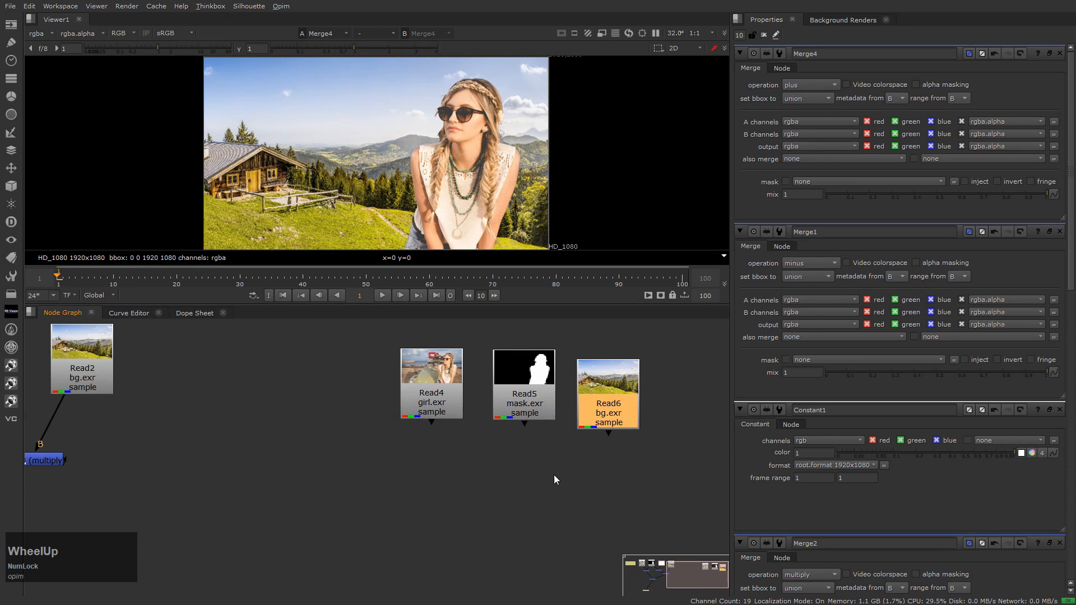
pyautogui.moveTo(553, 475); pyautogui.dragTo(437, 526, button='middle')
pyautogui.click(469, 519)
pyautogui.click(445, 549)
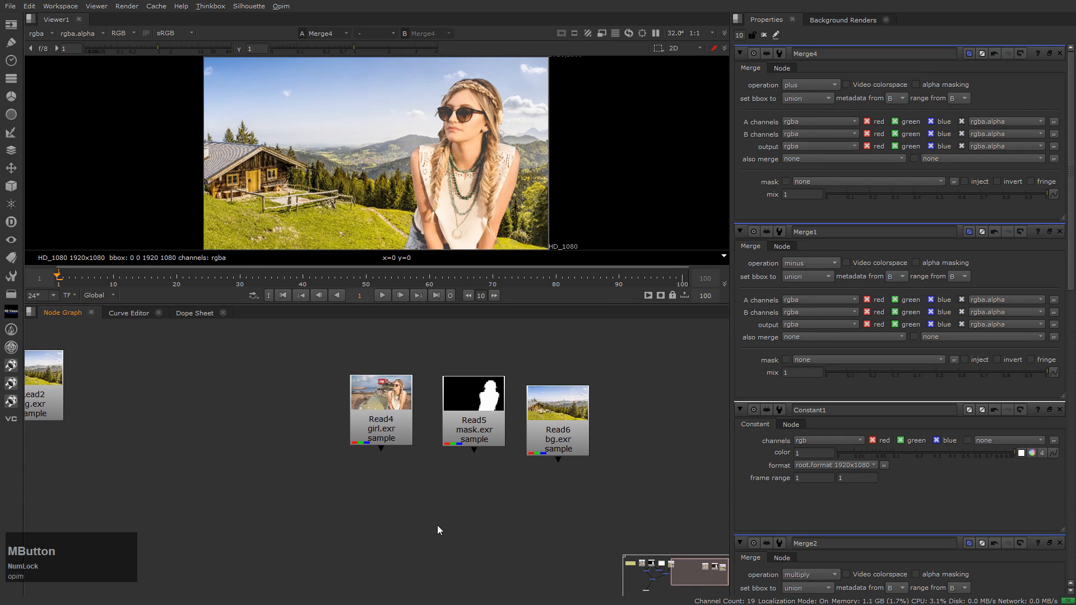
# Step: Move the matte and comp formula note next to the duplicated girl.exr Read node
pyautogui.scroll(-5, 436, 526)
pyautogui.moveTo(86, 466); pyautogui.dragTo(352, 482)
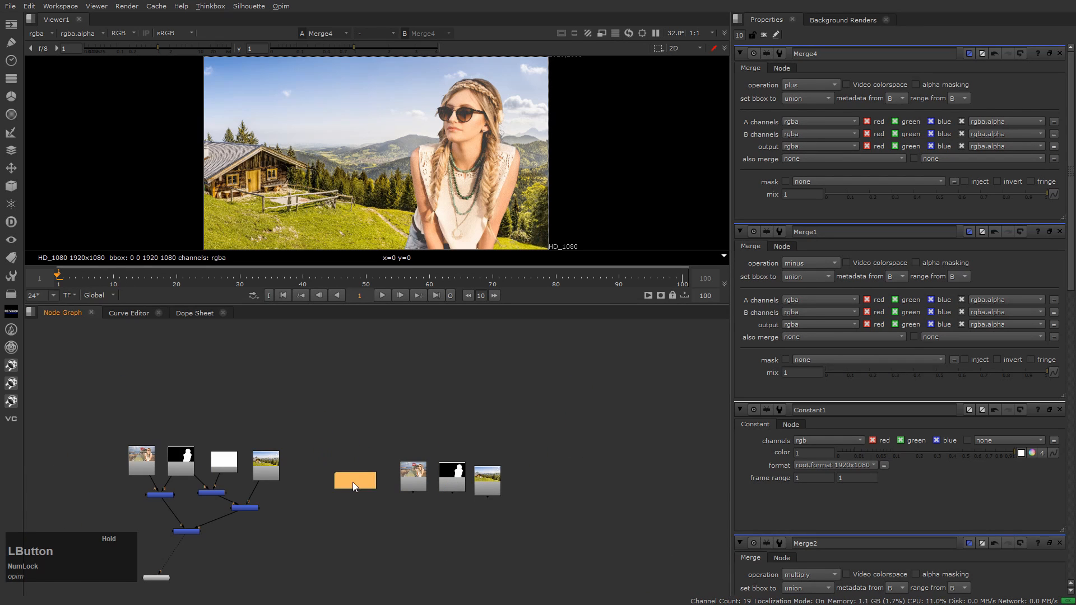
pyautogui.scroll(4, 383, 482)
pyautogui.scroll(-1, 405, 519)
pyautogui.scroll(1, 250, 453)
pyautogui.scroll(2, 250, 452)
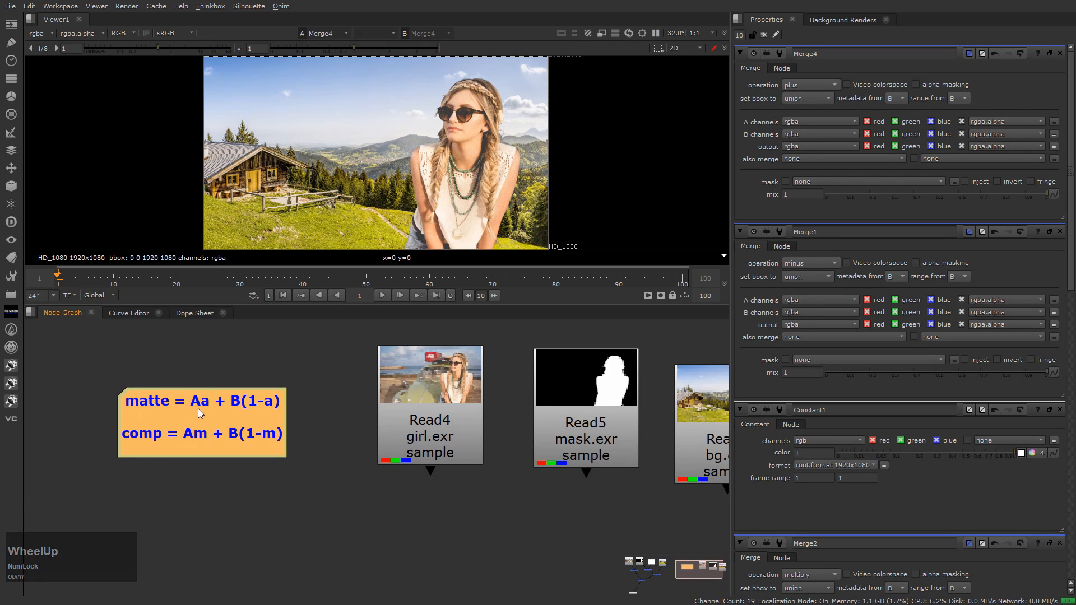
# Step: View the duplicated girl.exr Read node and inspect its red, green and blue channels one at a time
pyautogui.click(468, 424)
pyautogui.press('1')
pyautogui.click(522, 530)
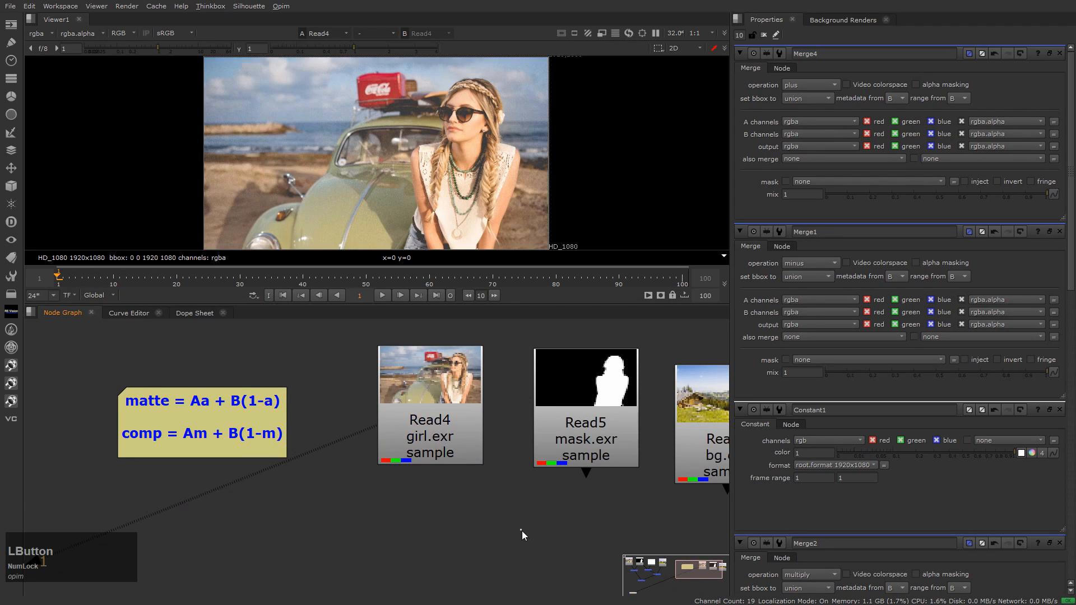
pyautogui.scroll(-2, 482, 130)
pyautogui.scroll(2, 482, 135)
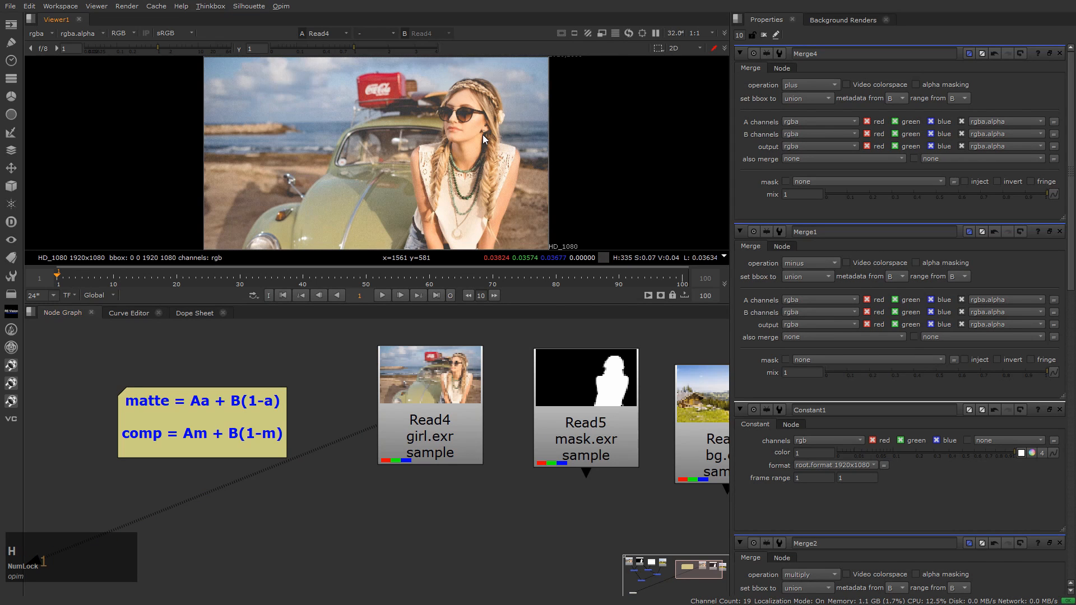
pyautogui.press('r')
pyautogui.press('g')
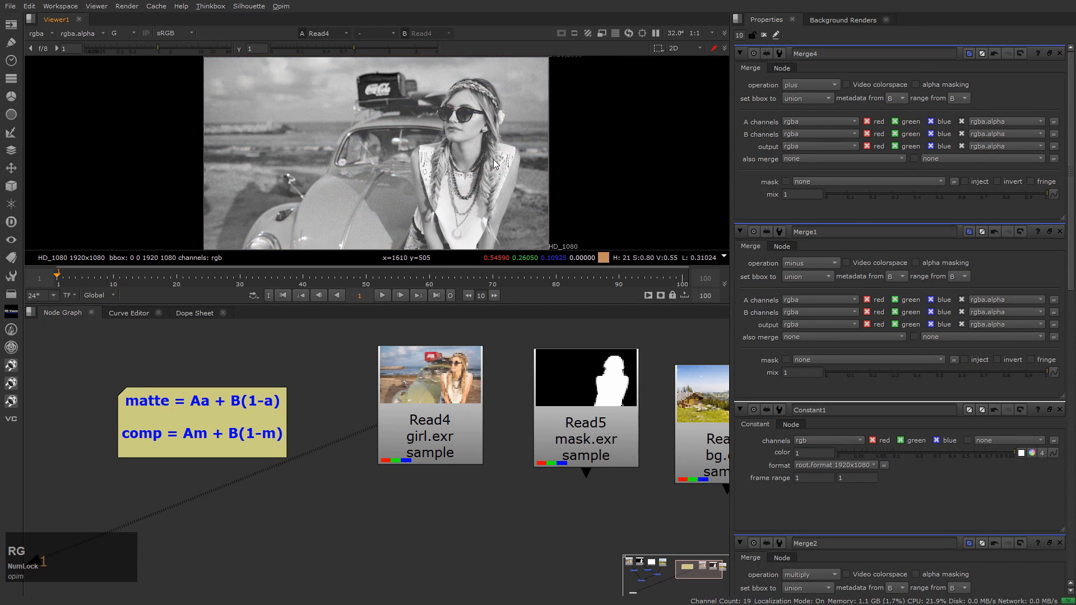
pyautogui.press('b')
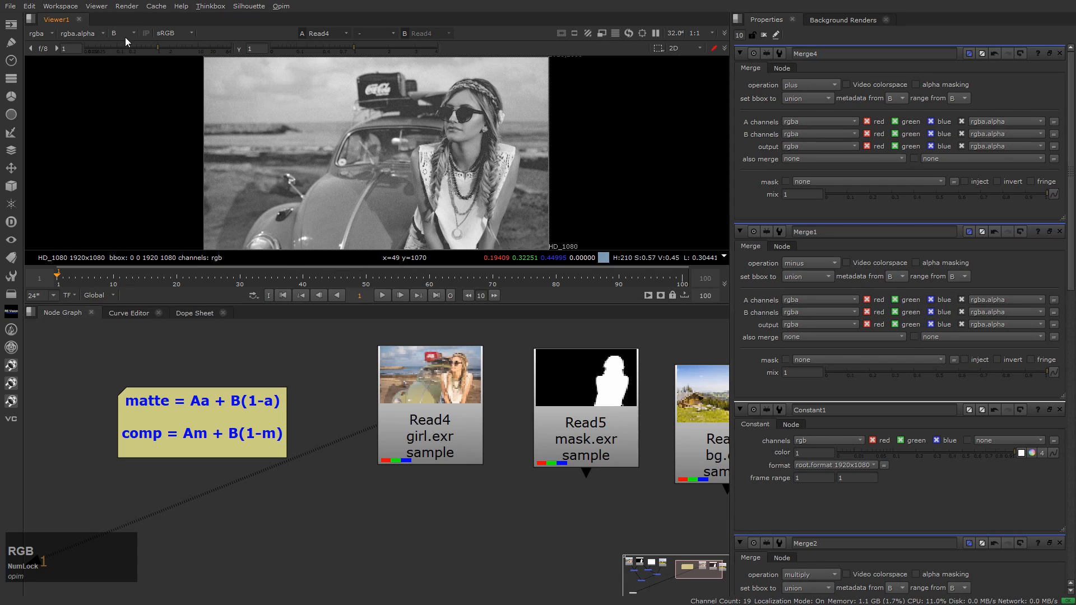
# Step: Cycle the viewer through the red, green, blue and alpha channels of girl.exr
pyautogui.press('r')
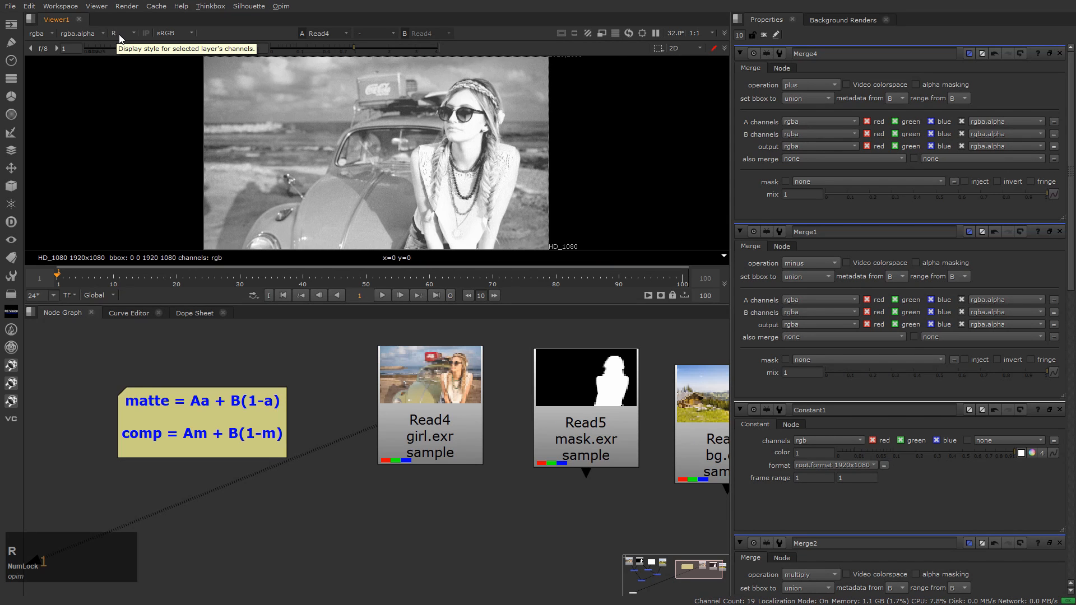
pyautogui.press('g')
pyautogui.press('b')
pyautogui.press('a')
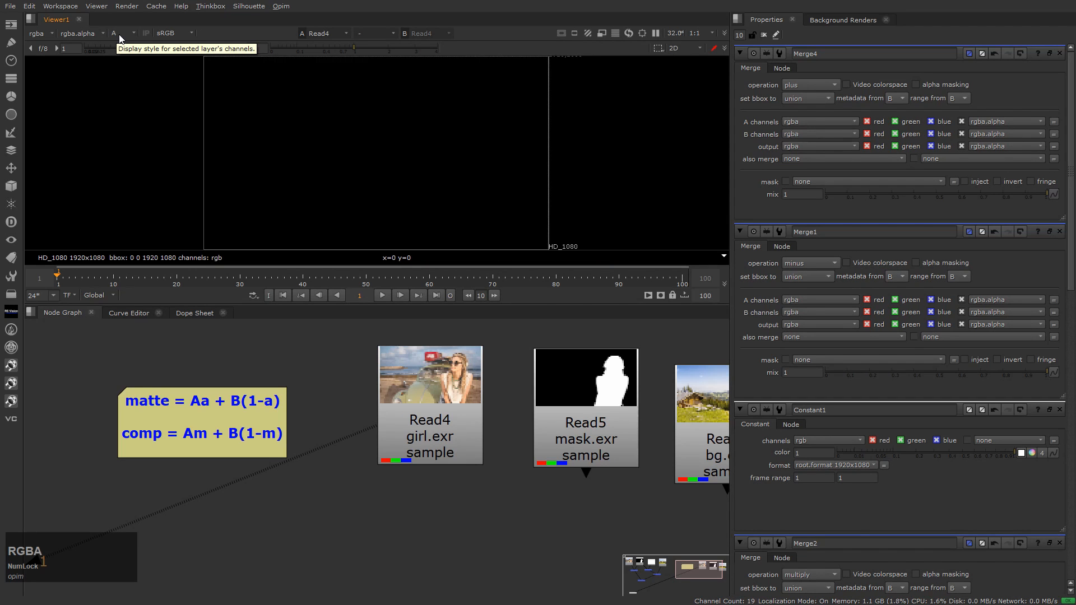
pyautogui.press('a')
pyautogui.press('a')
# Step: Choose the Alpha display style for girl.exr in the viewer, then return the display to RGB
pyautogui.click(120, 35)
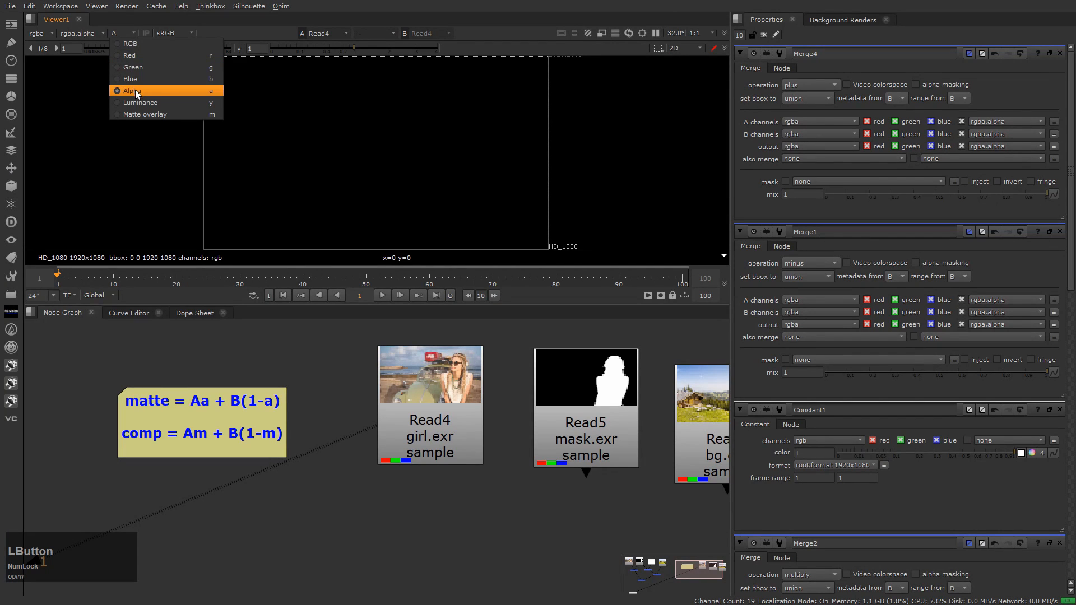
pyautogui.click(160, 91)
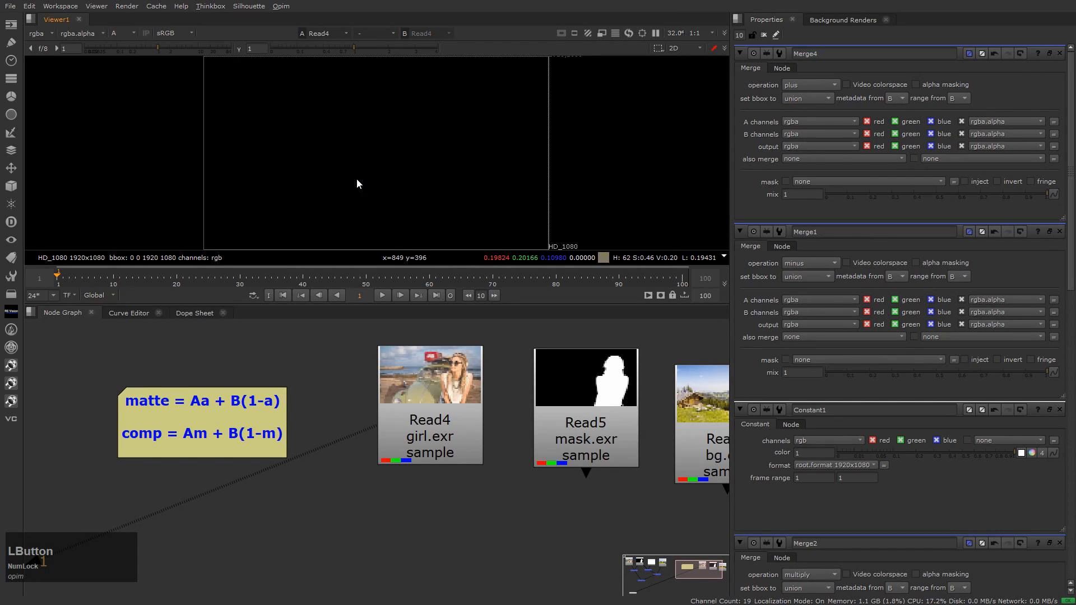
pyautogui.press('a')
pyautogui.press('a')
pyautogui.press('a')
pyautogui.scroll(2, 429, 490)
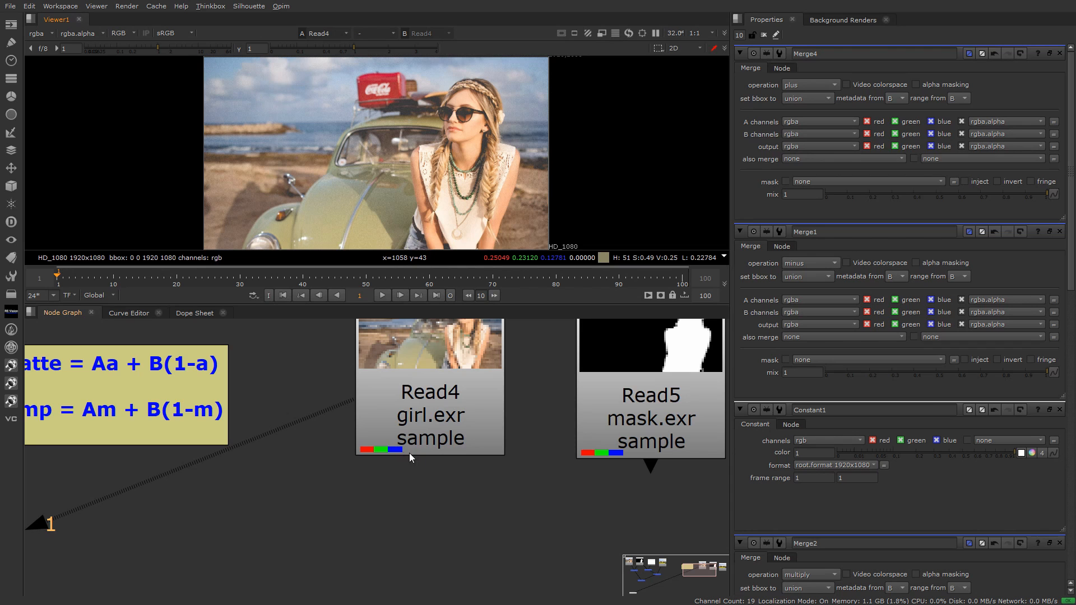
# Step: View the duplicated mask.exr Read node, then switch the viewer back to the duplicated girl.exr
pyautogui.scroll(-3, 402, 486)
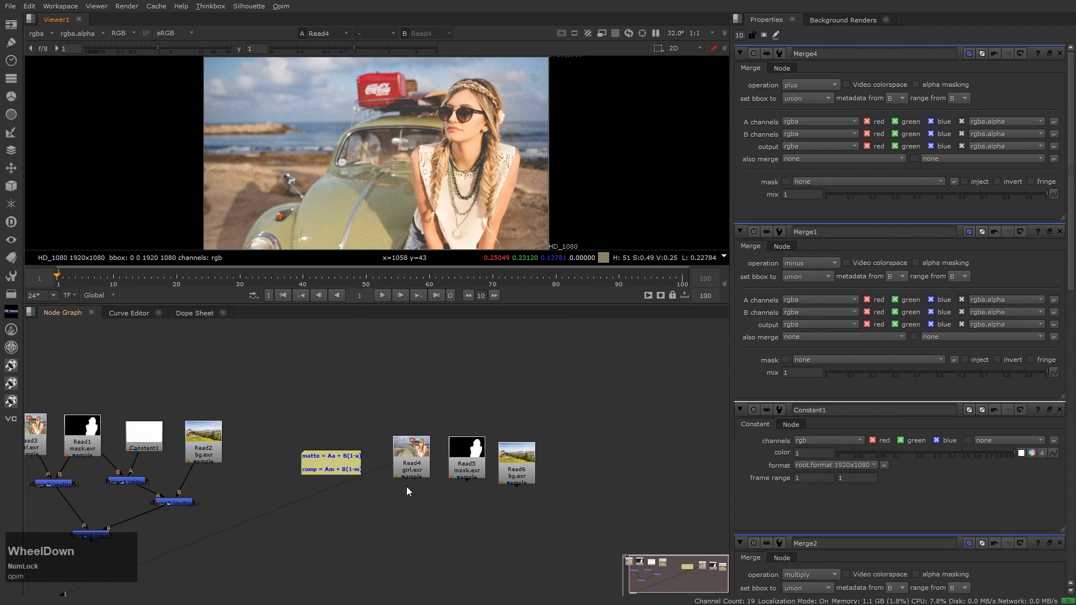
pyautogui.scroll(2, 406, 486)
pyautogui.click(435, 381)
pyautogui.press('1')
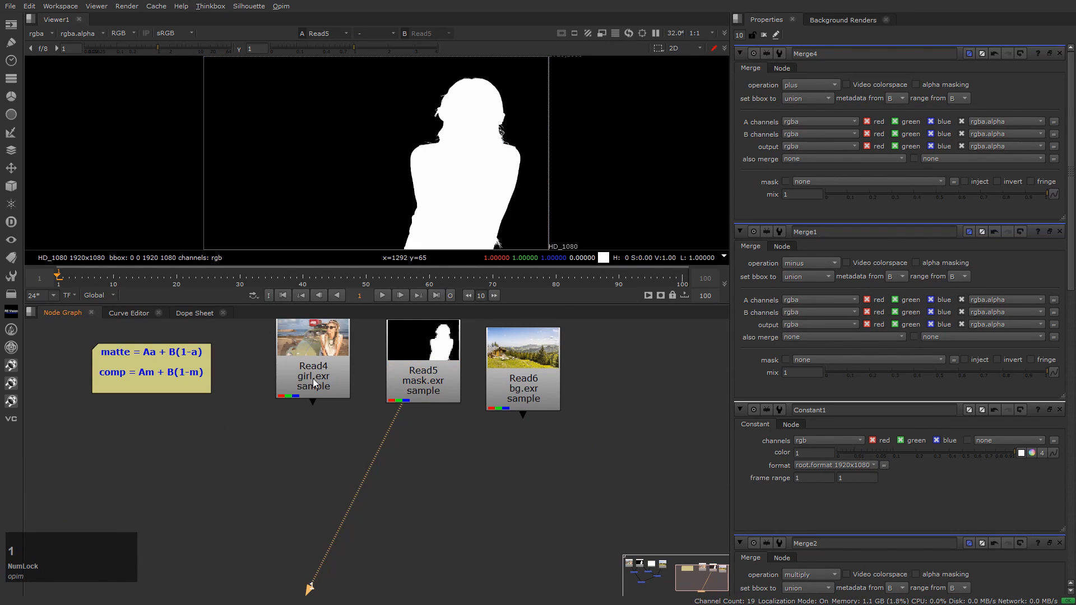
pyautogui.click(314, 377)
pyautogui.press('1')
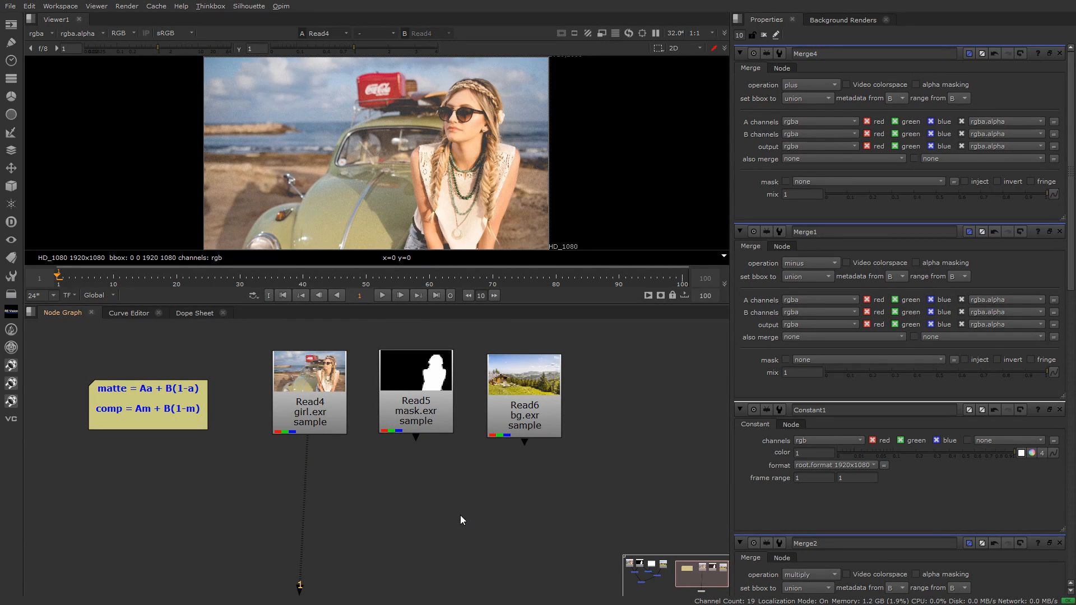
# Step: Add a Copy node and place it below the duplicated girl.exr and mask.exr Read nodes
pyautogui.click(395, 506)
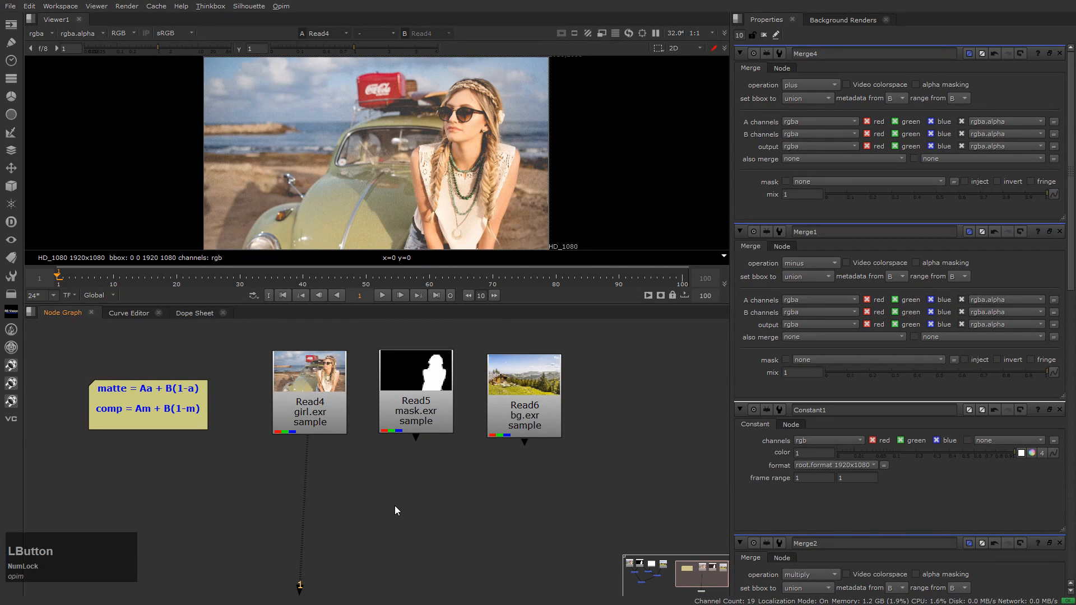
pyautogui.press('k')
pyautogui.moveTo(394, 507); pyautogui.dragTo(354, 511)
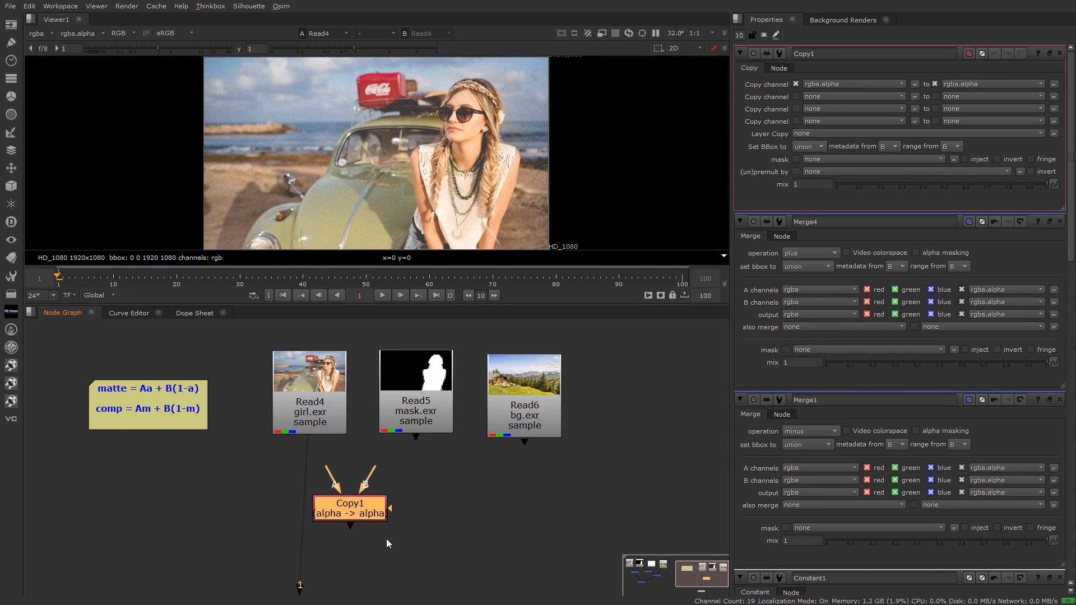
pyautogui.moveTo(385, 539); pyautogui.dragTo(380, 505, button='middle')
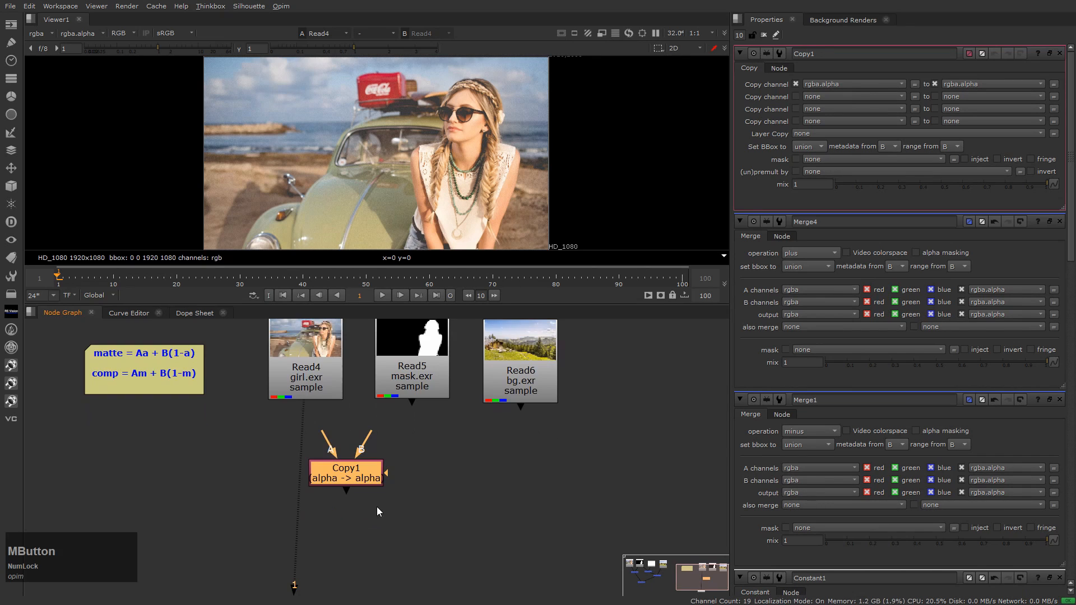
pyautogui.moveTo(362, 476); pyautogui.dragTo(357, 486)
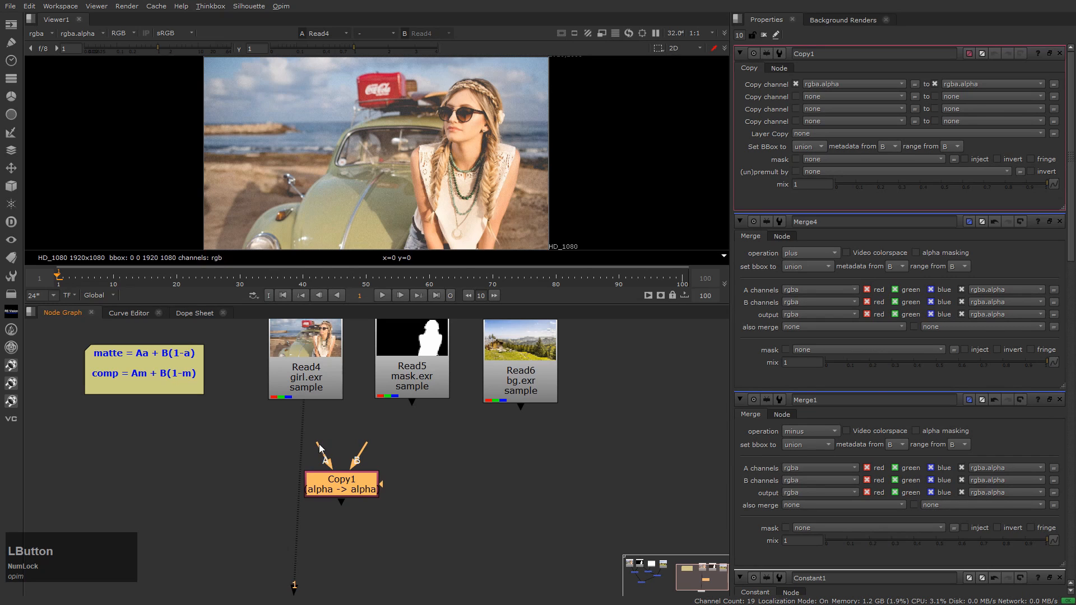
# Step: Connect the Copy node's input A to mask.exr and its input B to girl.exr
pyautogui.moveTo(323, 453); pyautogui.dragTo(429, 374)
pyautogui.click(395, 475)
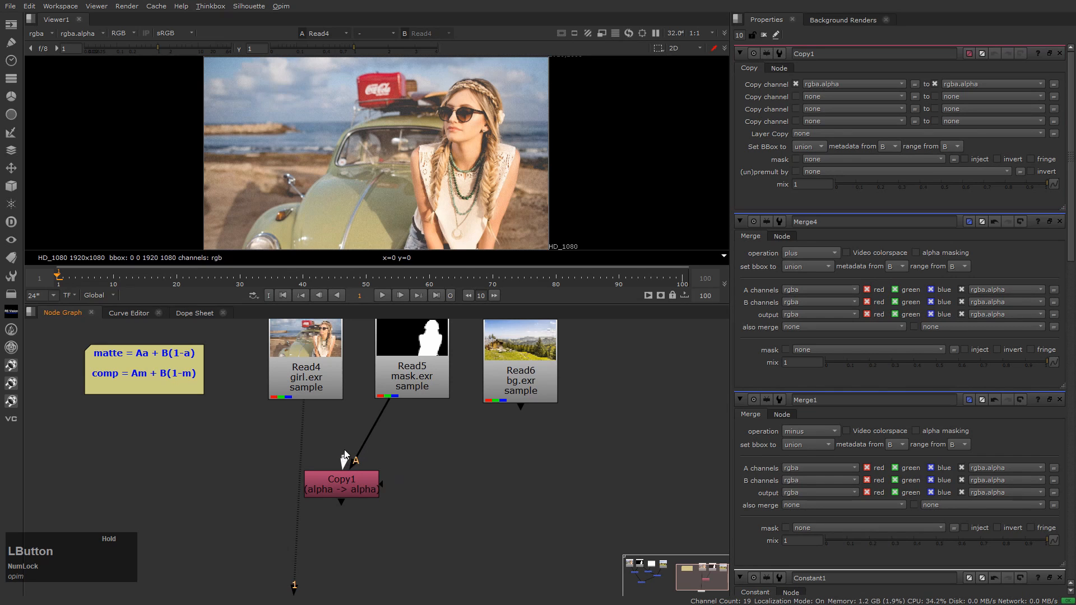
pyautogui.moveTo(343, 455); pyautogui.dragTo(307, 377)
# Step: View the Copy node's output and align the node directly below the duplicated girl.exr Read node
pyautogui.moveTo(348, 490); pyautogui.dragTo(335, 488)
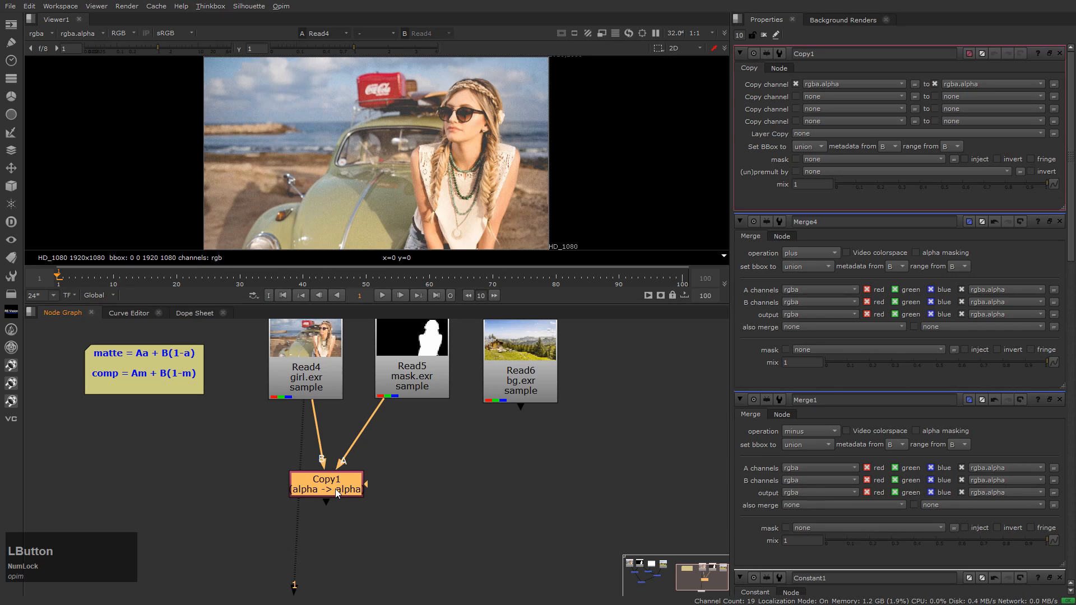
pyautogui.press('1')
pyautogui.moveTo(335, 489); pyautogui.dragTo(317, 477)
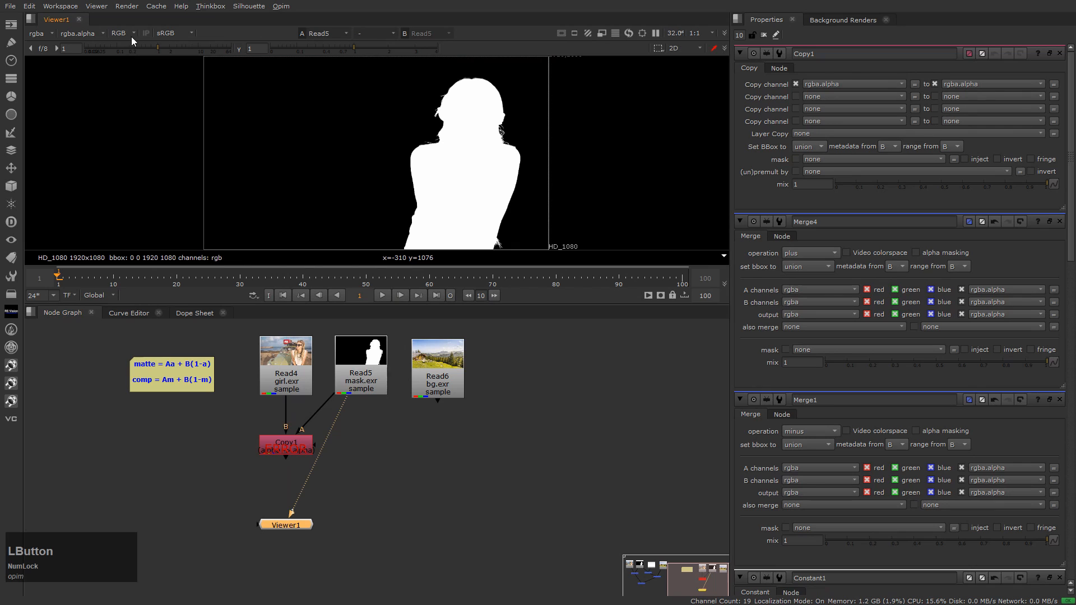
# Step: Inspect the blue and alpha channels of the duplicated mask.exr in the viewer
pyautogui.click(131, 36)
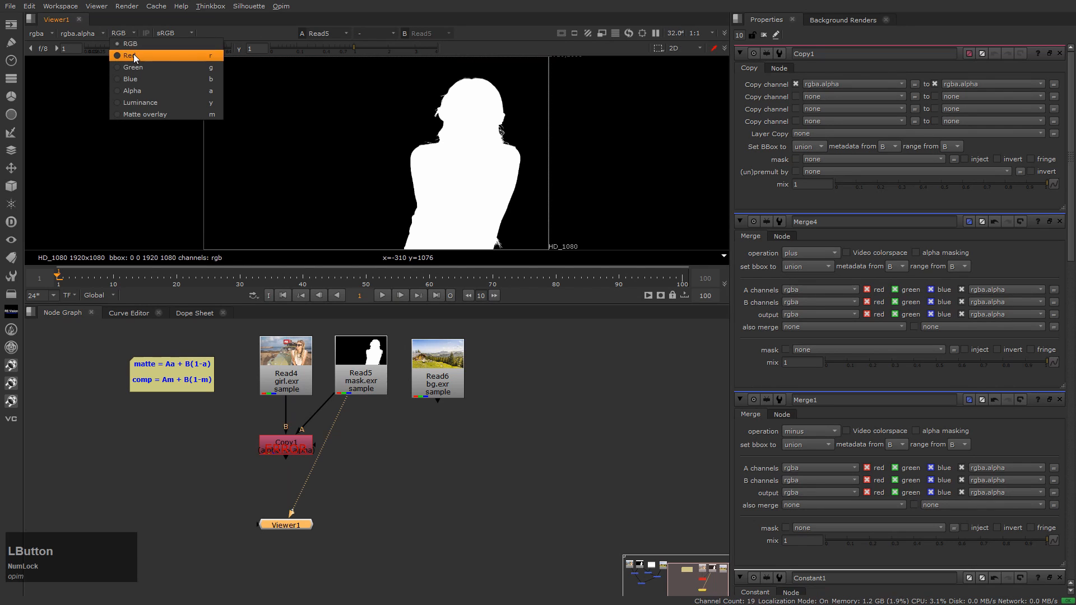
pyautogui.click(133, 78)
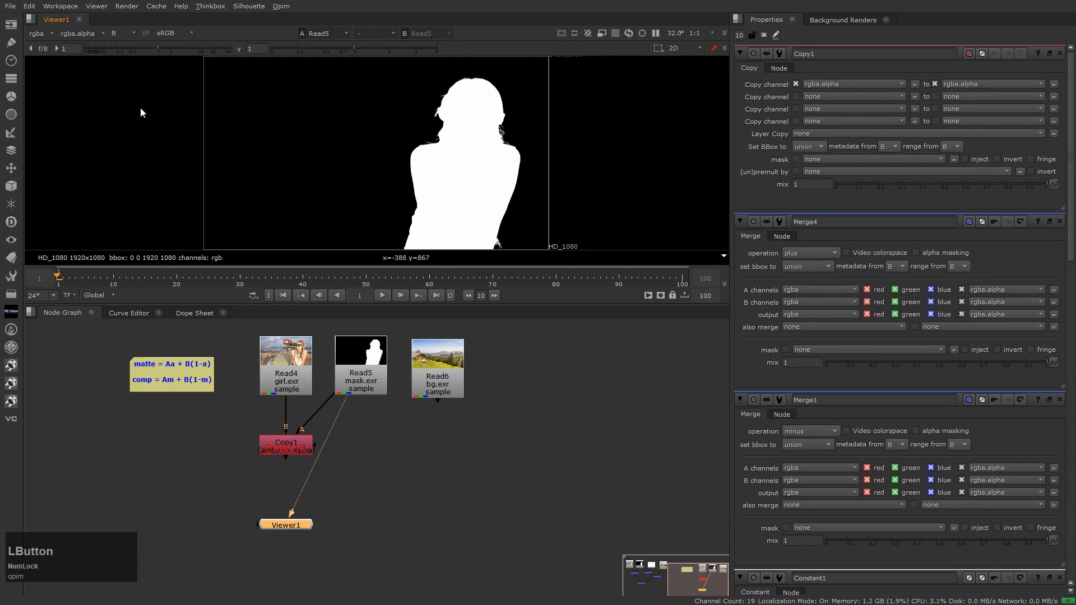
pyautogui.click(131, 35)
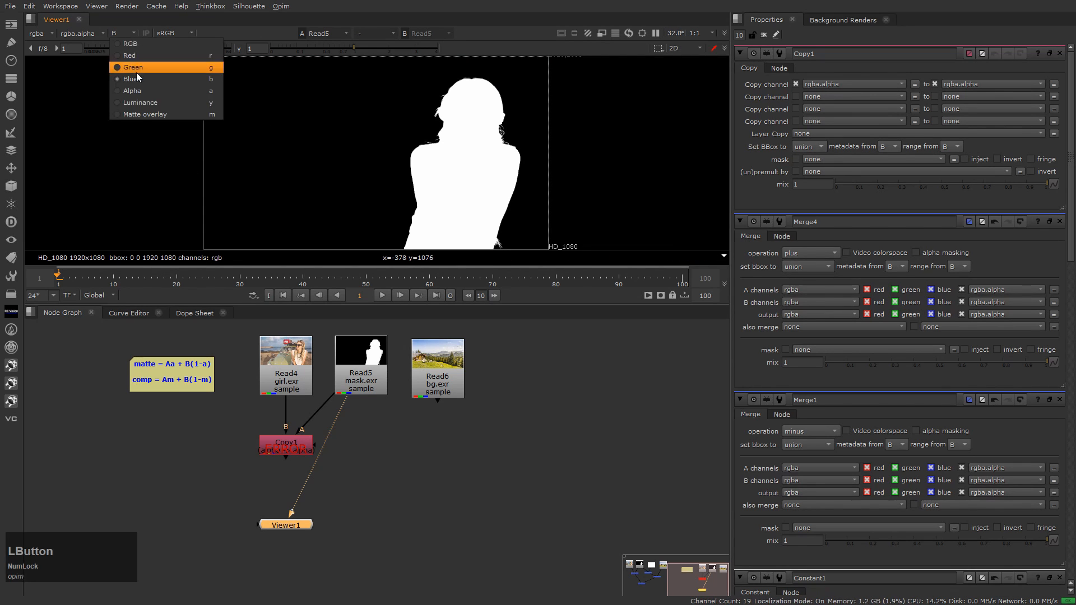
pyautogui.click(135, 90)
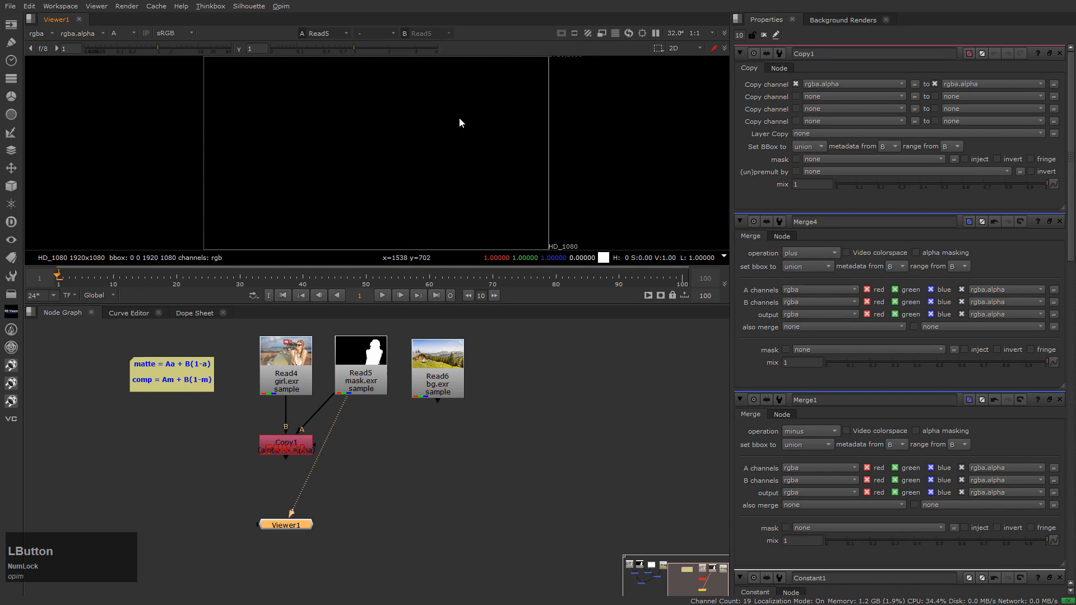
# Step: View the Copy node's output and limit the number of open node property panels to 1
pyautogui.click(394, 515)
pyautogui.scroll(3, 286, 455)
pyautogui.click(280, 443)
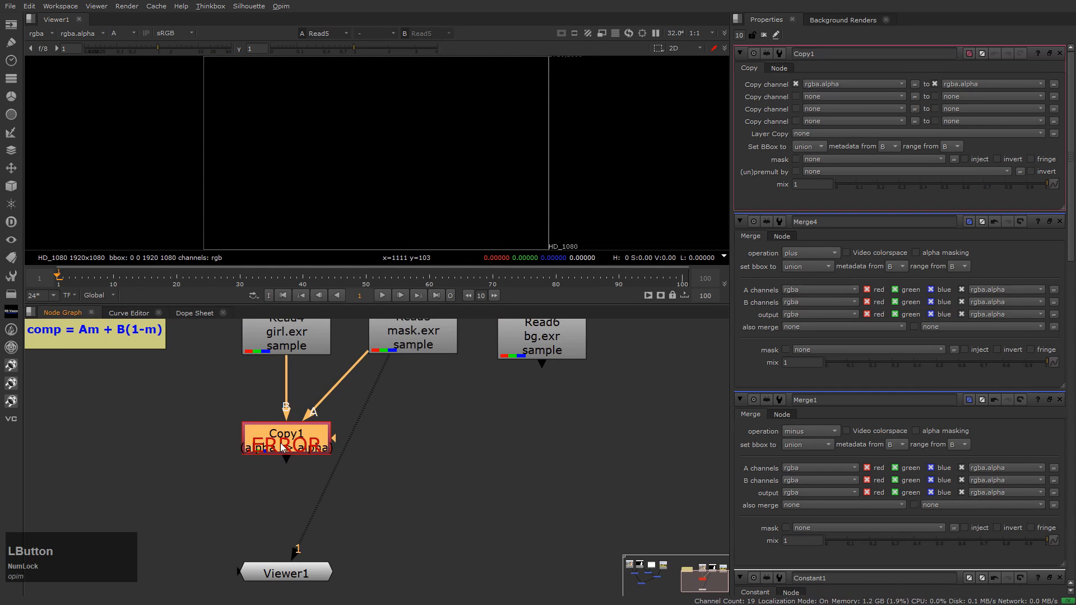
pyautogui.press('1')
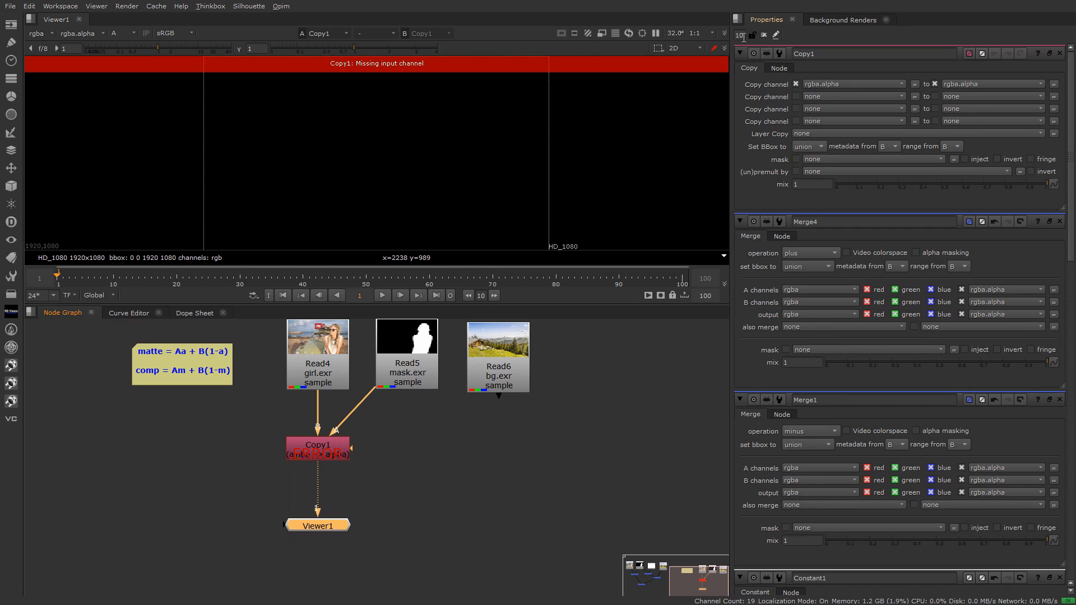
pyautogui.moveTo(745, 35); pyautogui.dragTo(675, 35)
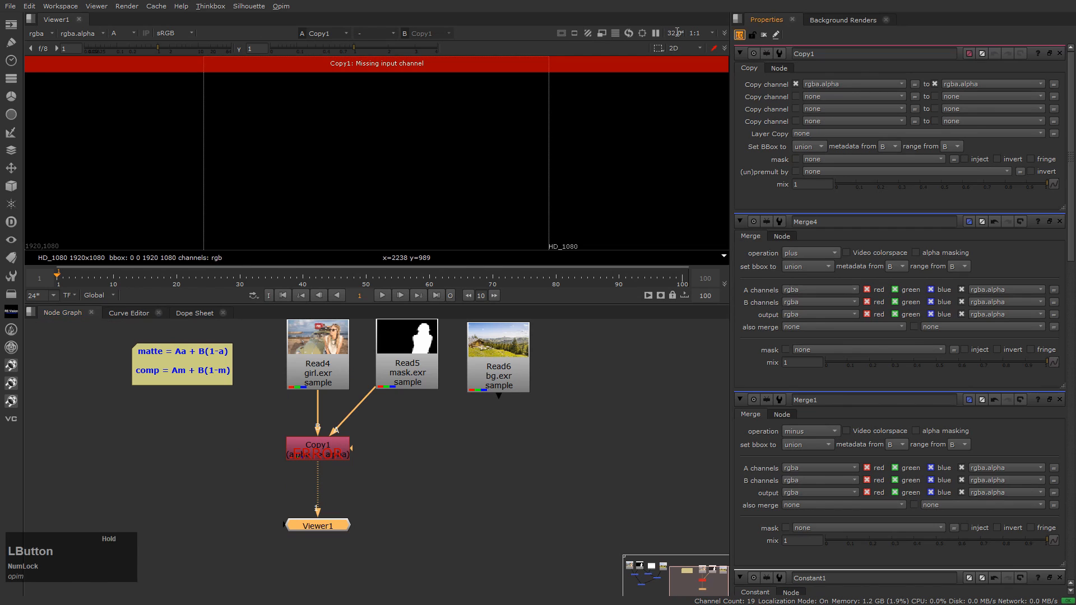
pyautogui.write('1')
pyautogui.press('KP_Enter')
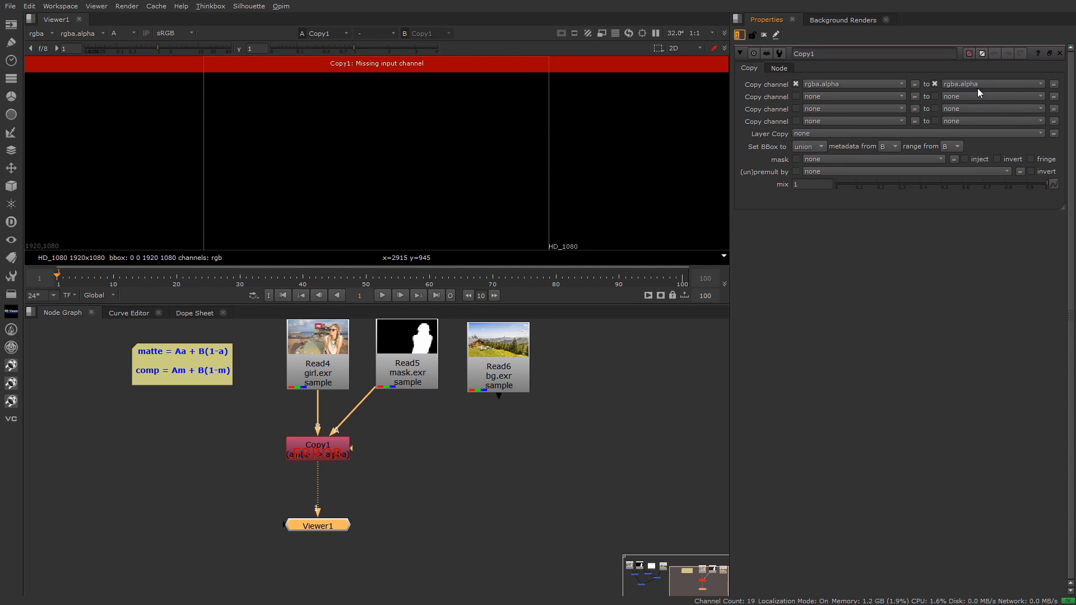
# Step: View the duplicated mask.exr in the viewer and compare it with the Copy node's output
pyautogui.click(407, 367)
pyautogui.press('1')
pyautogui.click(436, 454)
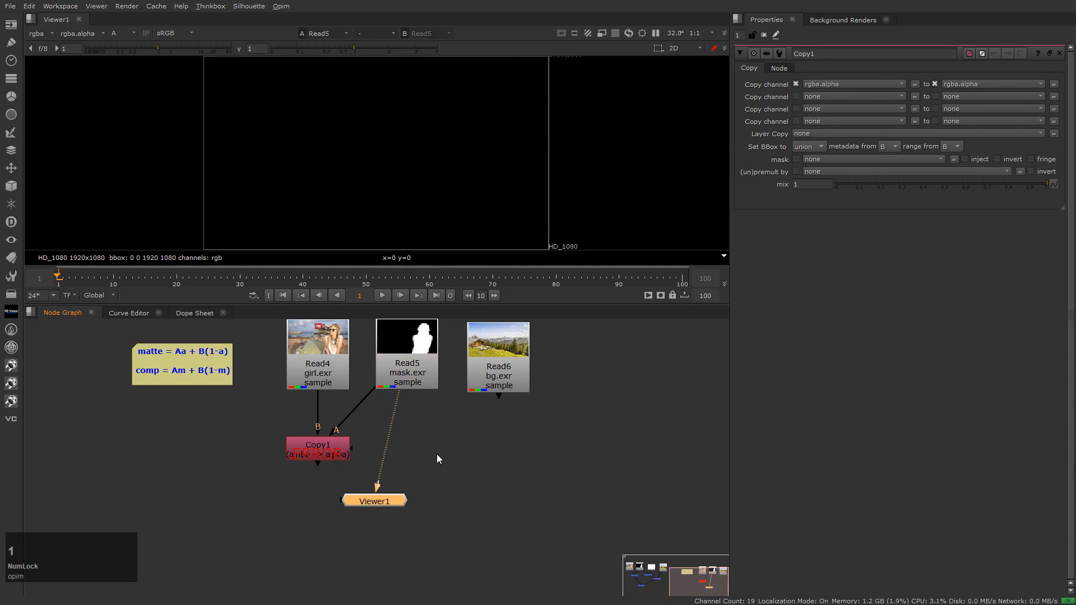
pyautogui.click(426, 373)
pyautogui.click(432, 460)
pyautogui.click(332, 457)
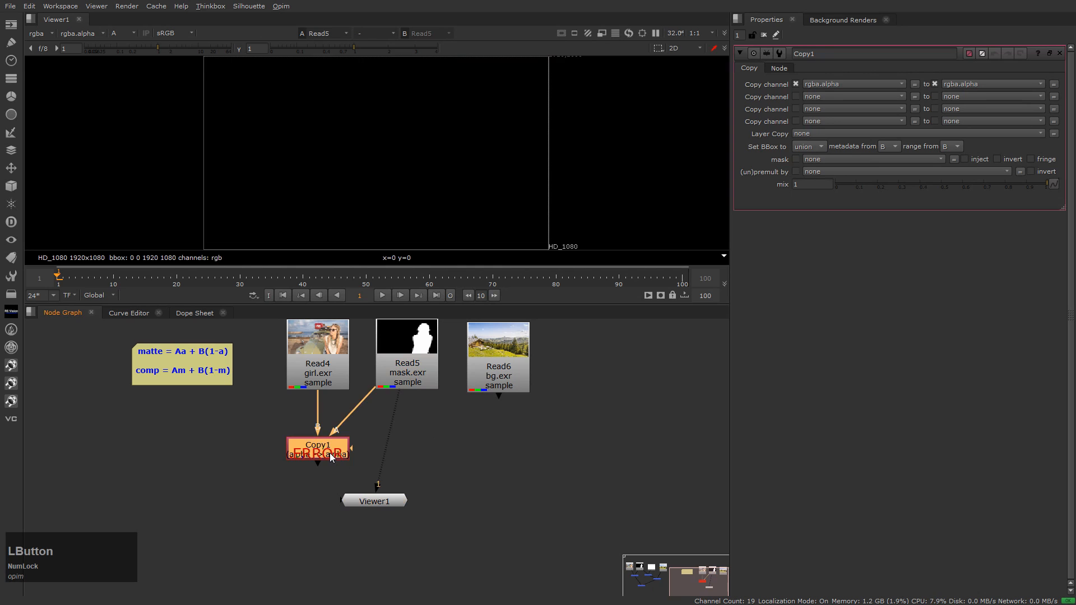
pyautogui.press('1')
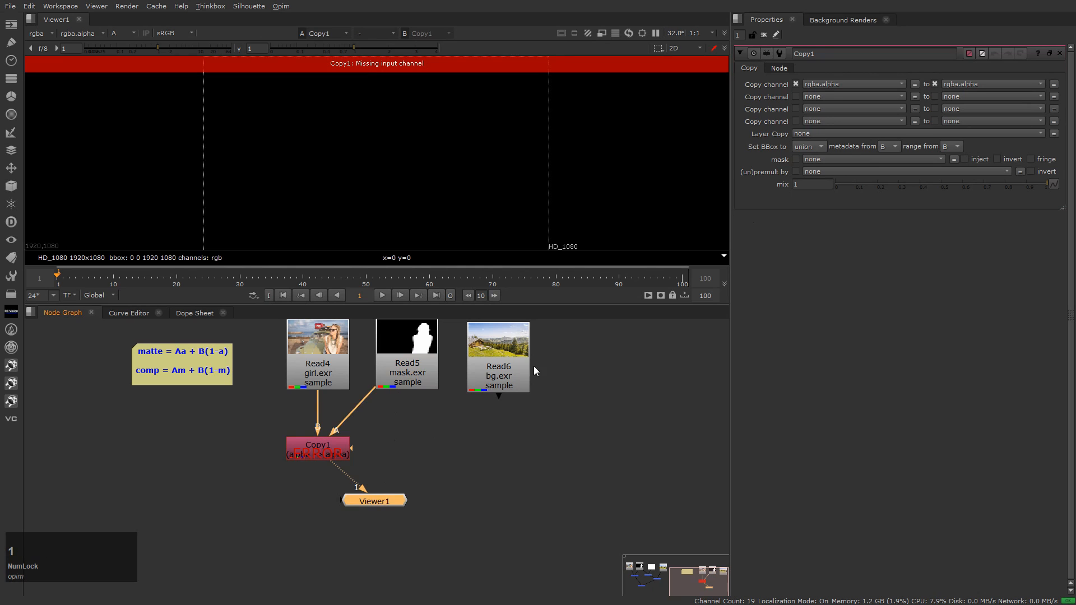
# Step: Set the Copy node to copy rgba.red to rgba.alpha and move the Viewer node beneath it
pyautogui.click(837, 84)
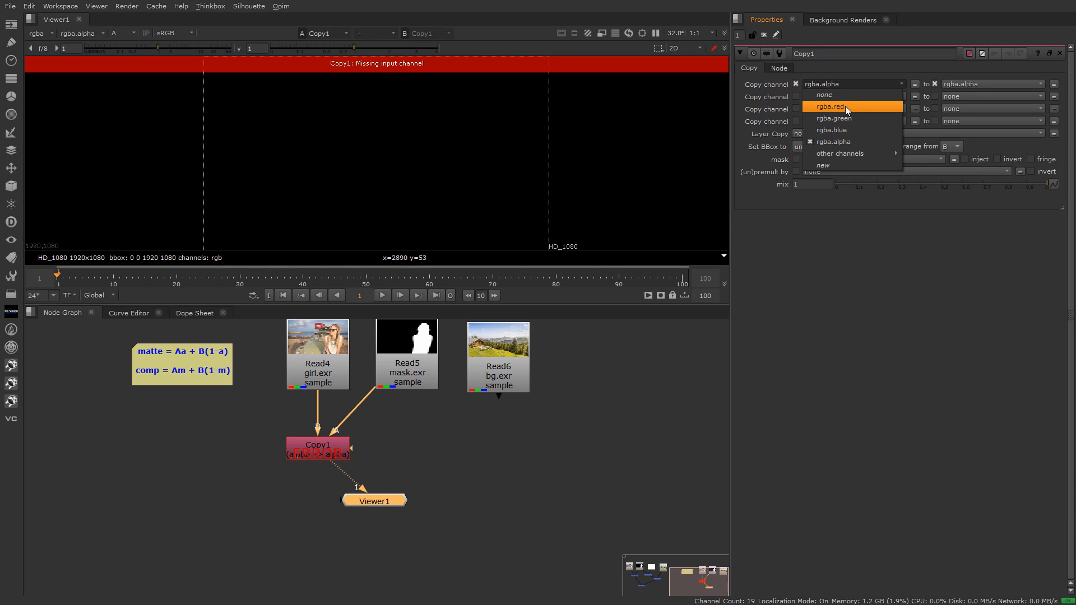
pyautogui.click(845, 106)
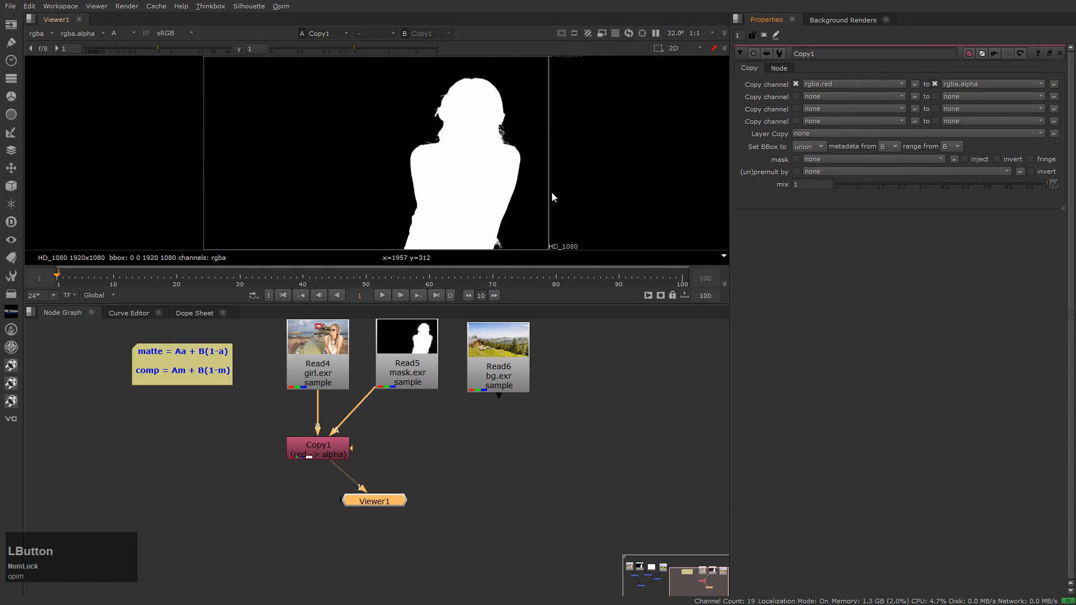
pyautogui.click(418, 512)
pyautogui.moveTo(385, 504); pyautogui.dragTo(324, 534)
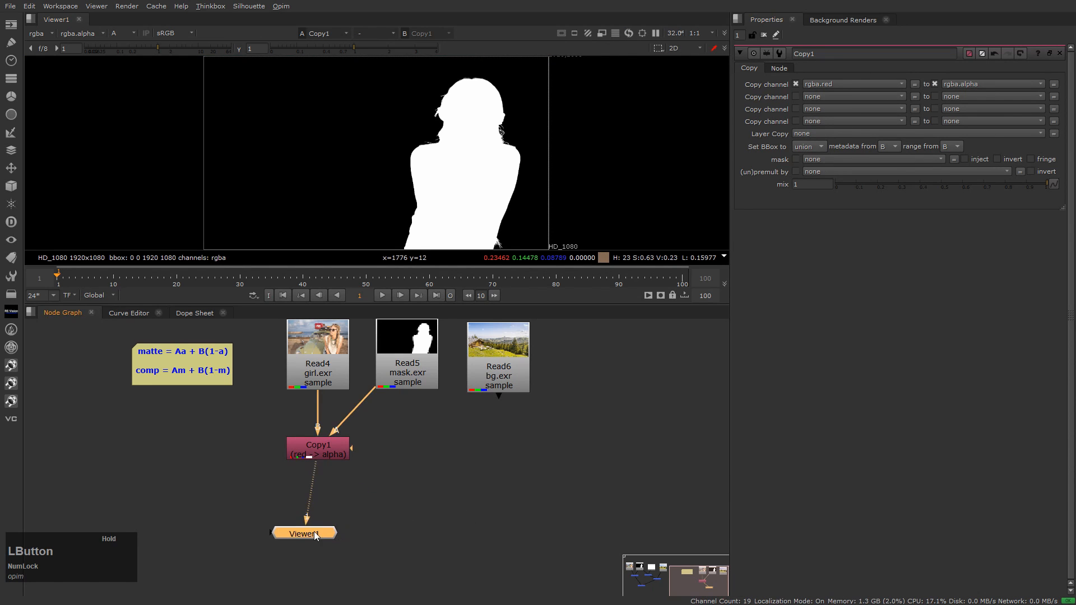
# Step: Switch the viewer from alpha to RGB and examine the Copy node's channels and inputs
pyautogui.click(326, 455)
pyautogui.press('a')
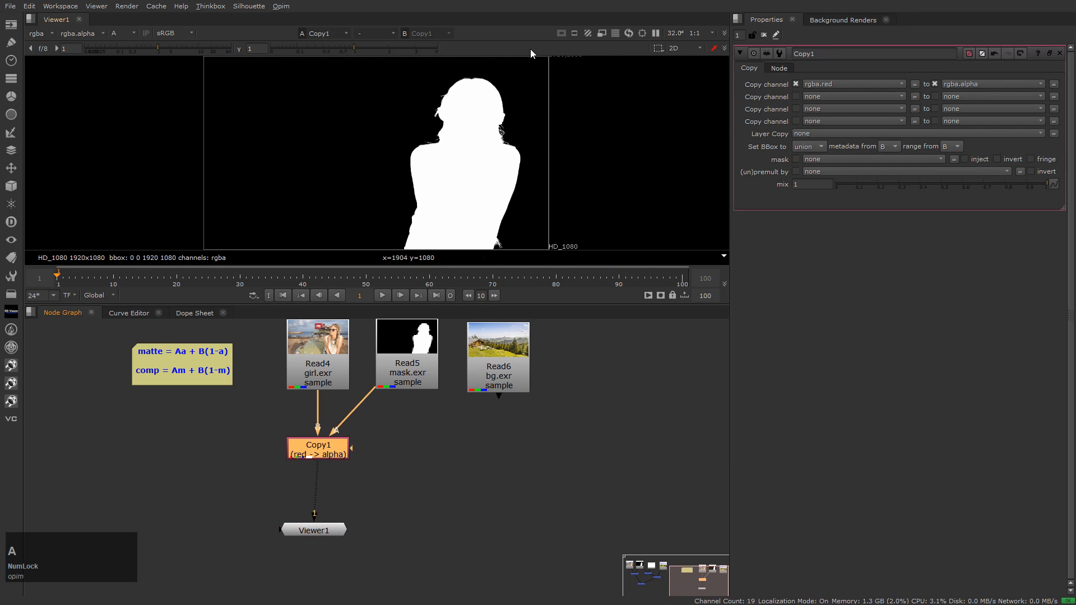
pyautogui.click(420, 238)
pyautogui.press('a')
pyautogui.click(455, 429)
pyautogui.scroll(1, 355, 481)
pyautogui.scroll(-2, 347, 479)
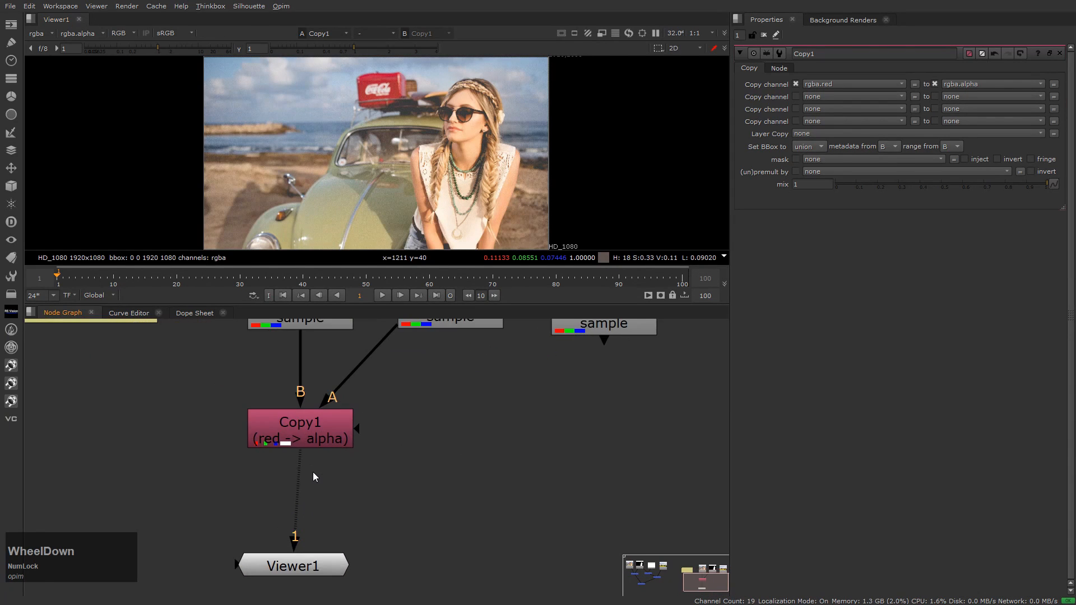
pyautogui.moveTo(313, 472); pyautogui.dragTo(348, 543, button='middle')
pyautogui.scroll(-3, 316, 530)
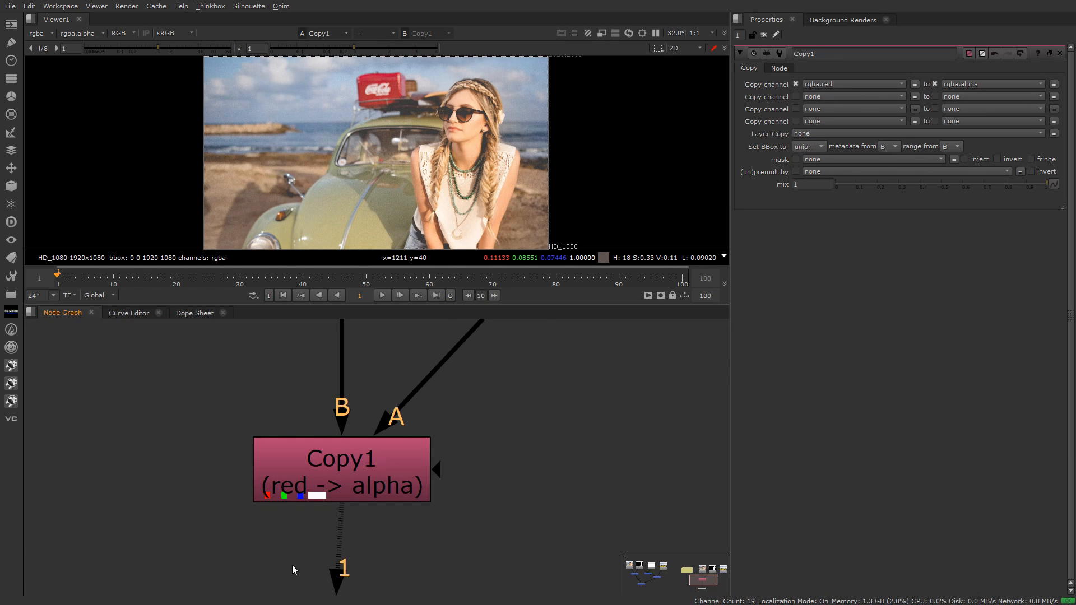
pyautogui.scroll(-4, 426, 506)
pyautogui.click(392, 408)
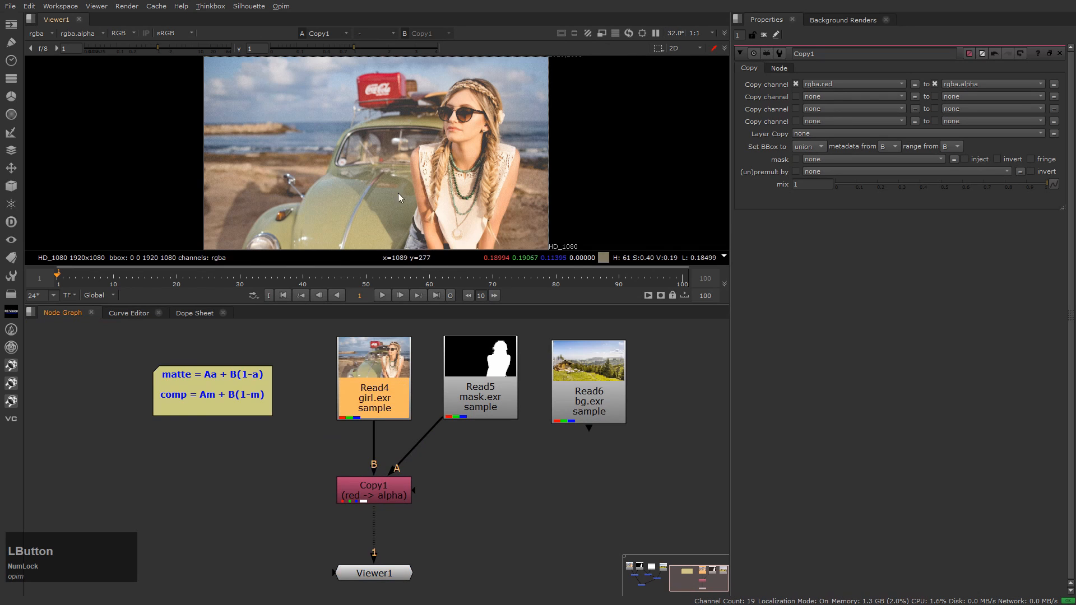
# Step: Inspect the Copy output's red, green, blue and alpha channels one by one, toggling between alpha and RGB
pyautogui.click(131, 34)
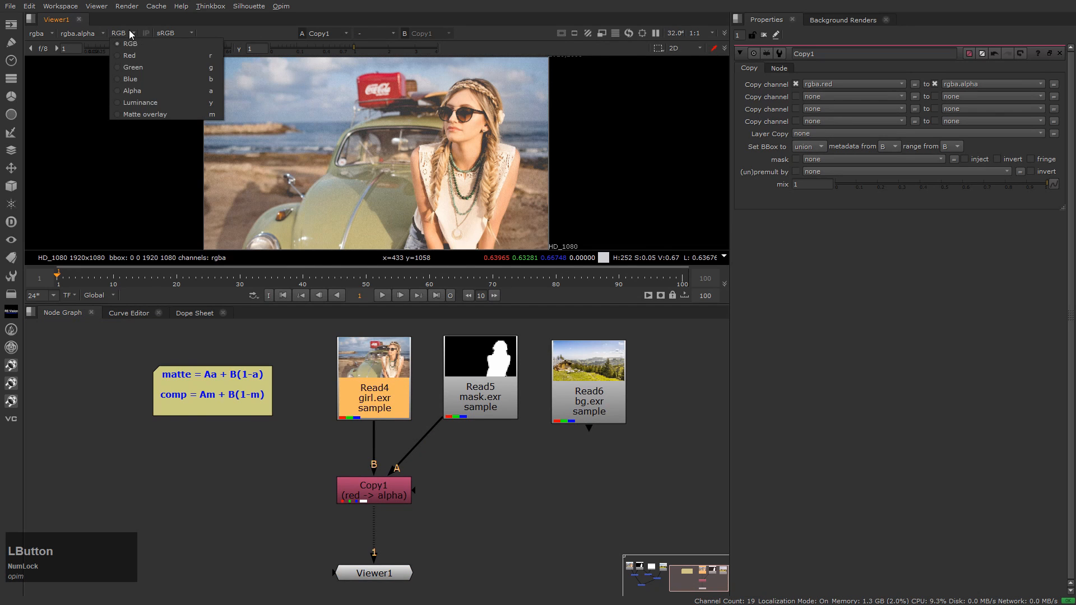
pyautogui.click(351, 176)
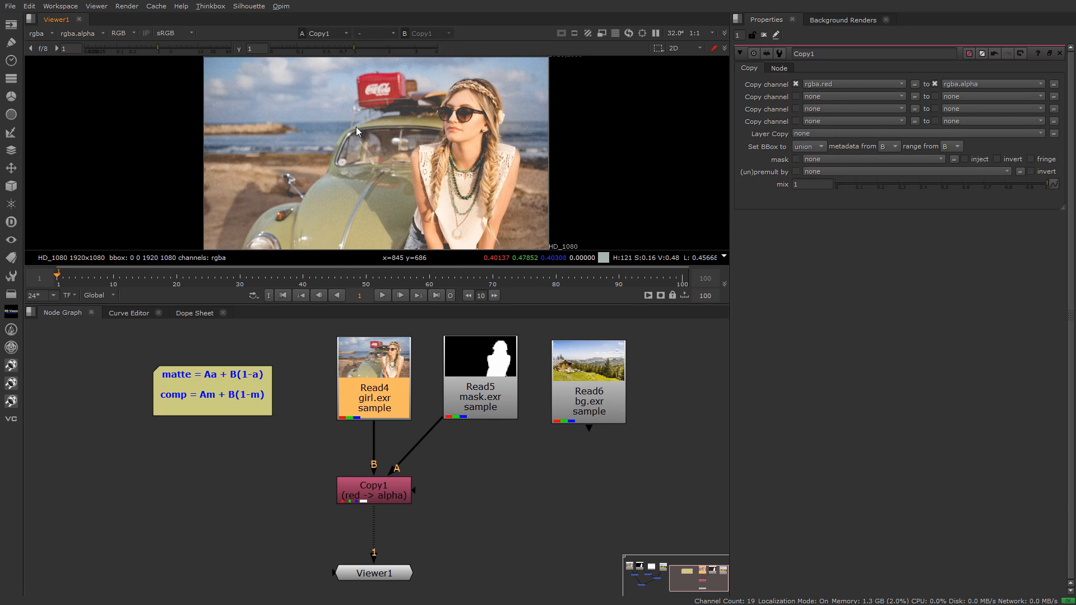
pyautogui.press('r')
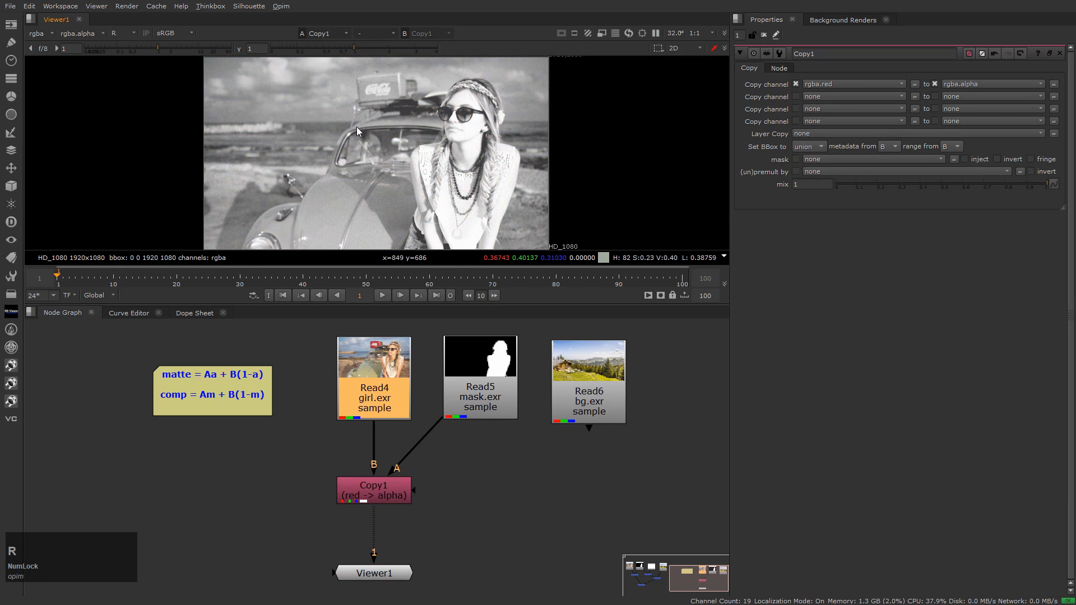
pyautogui.press('g')
pyautogui.press('b')
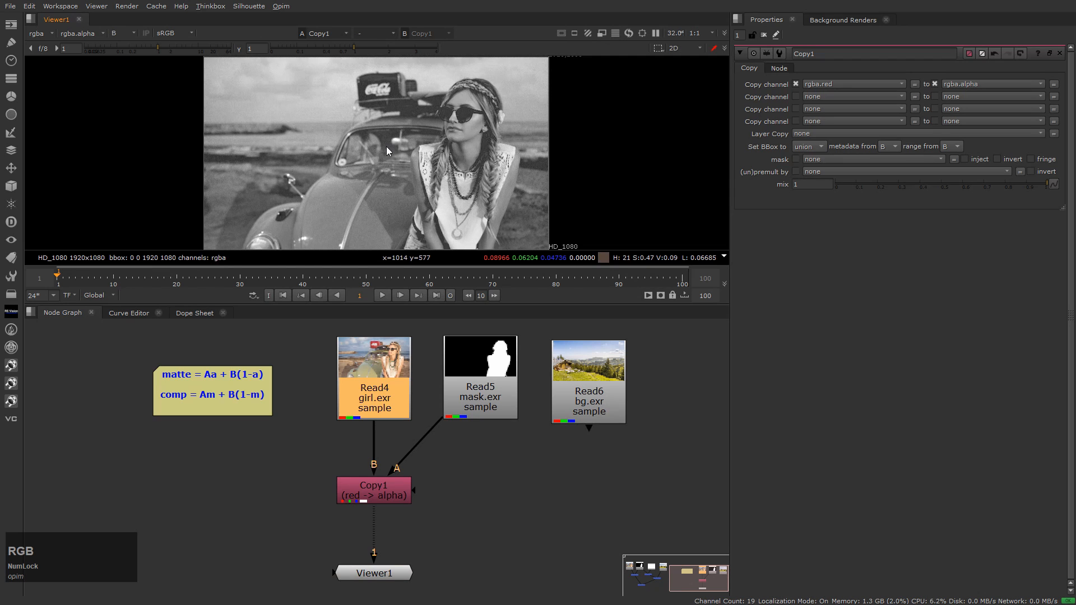
pyautogui.press('a')
pyautogui.press('a')
pyautogui.press('a')
pyautogui.press('a')
pyautogui.press('a')
pyautogui.press('a')
pyautogui.press('a')
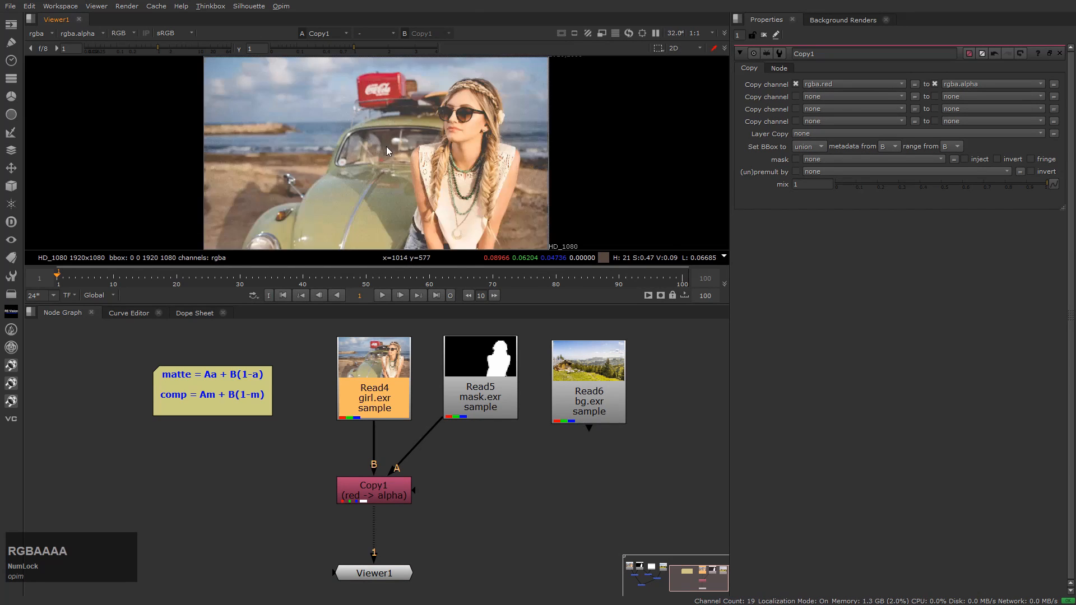
pyautogui.press('a')
# Step: Add a Merge node beside the Copy node and set its operation to matte
pyautogui.click(456, 484)
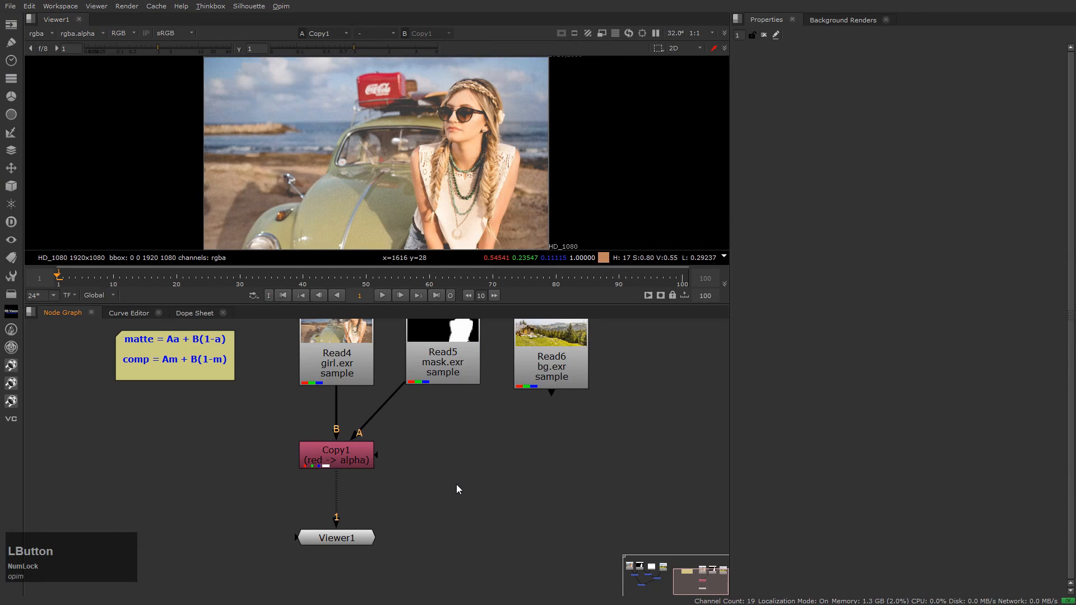
pyautogui.press('m')
pyautogui.moveTo(456, 485); pyautogui.dragTo(442, 504)
pyautogui.click(460, 560)
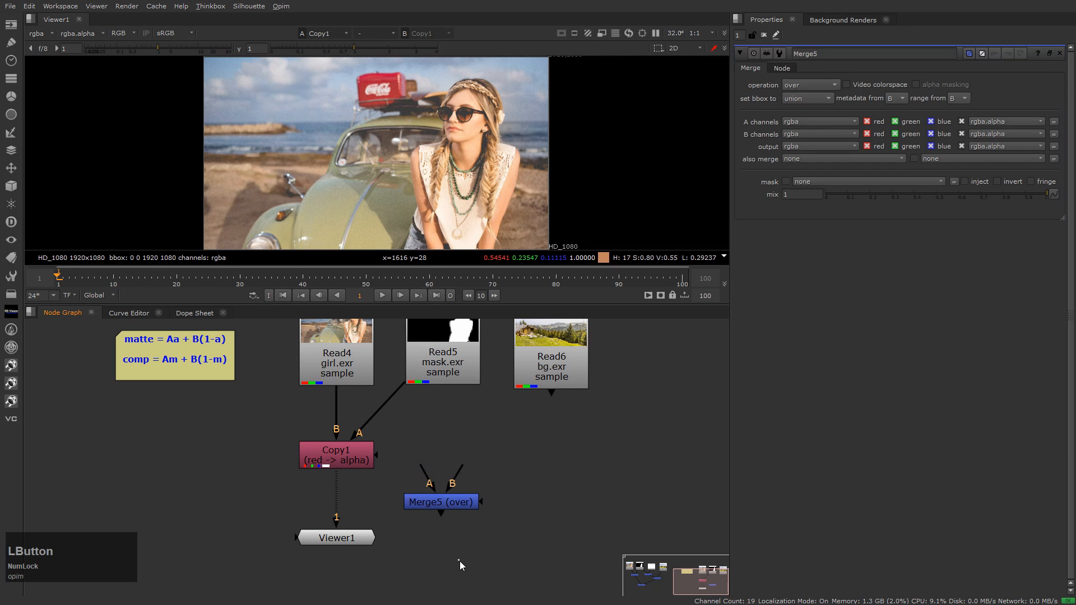
pyautogui.click(828, 88)
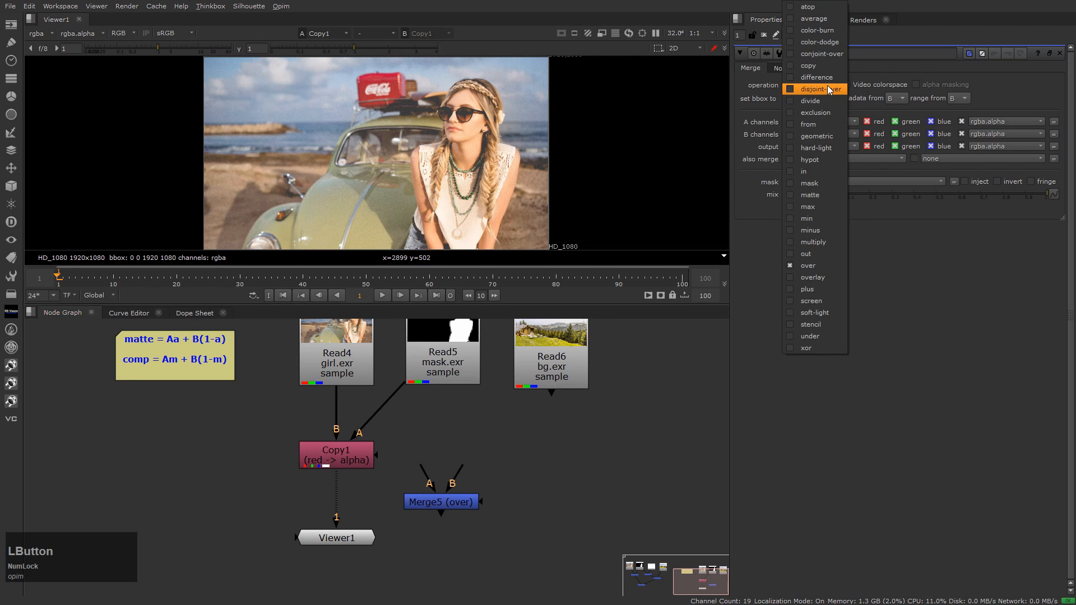
pyautogui.click(812, 195)
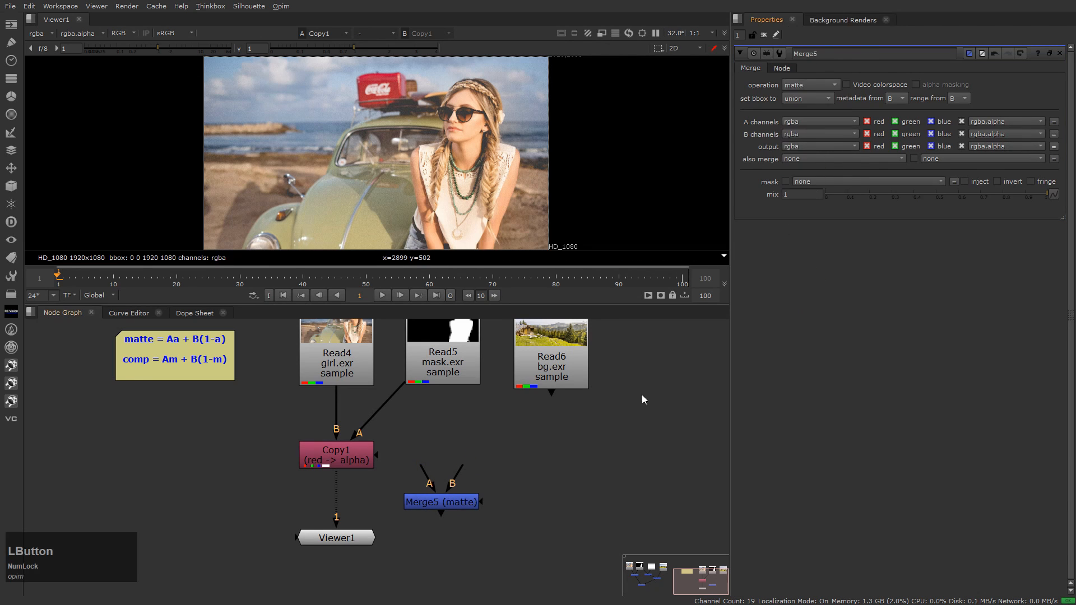
# Step: Connect the matte Merge's input A to the Copy node and input B to bg.exr, and place it below bg.exr
pyautogui.moveTo(427, 473); pyautogui.dragTo(362, 460)
pyautogui.click(446, 506)
pyautogui.moveTo(457, 474); pyautogui.dragTo(550, 364)
pyautogui.moveTo(449, 503); pyautogui.dragTo(559, 489)
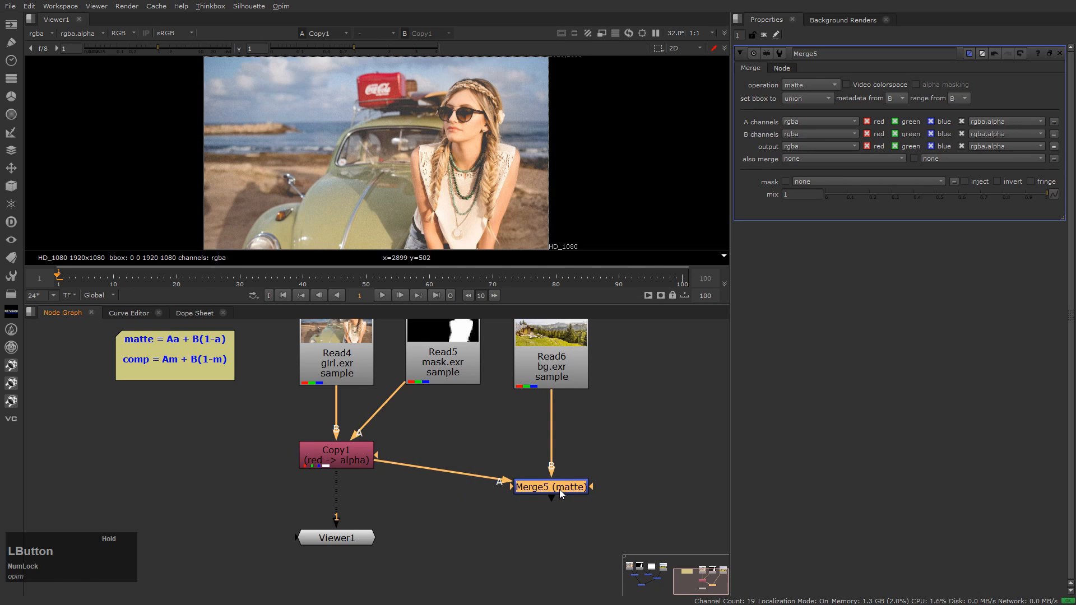
# Step: View the matte Merge's output and compare its node setup with the manually built formula network
pyautogui.press('1')
pyautogui.click(526, 565)
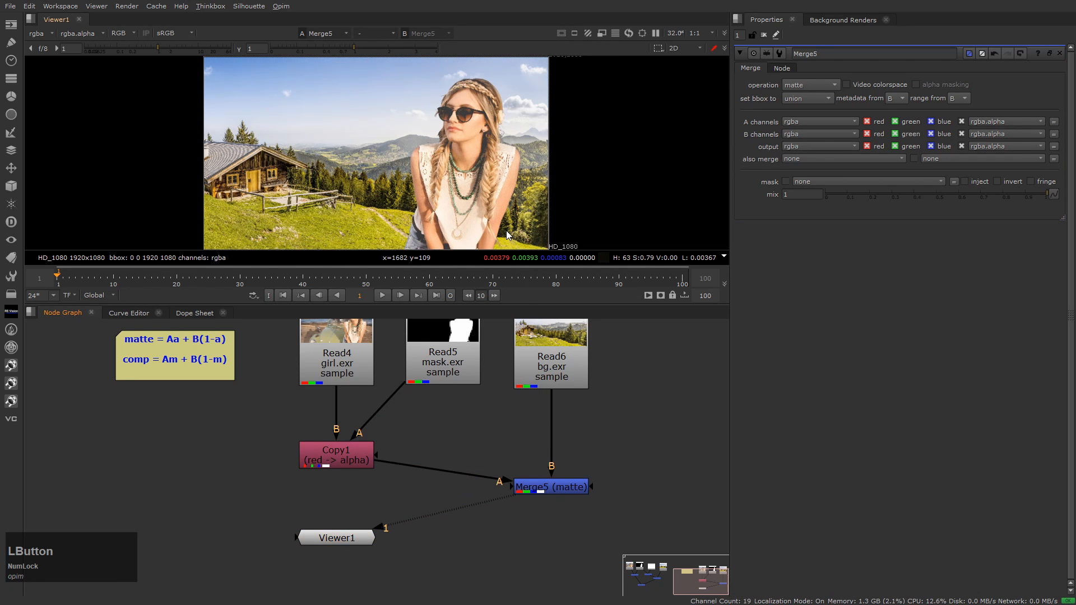
pyautogui.scroll(-5, 161, 397)
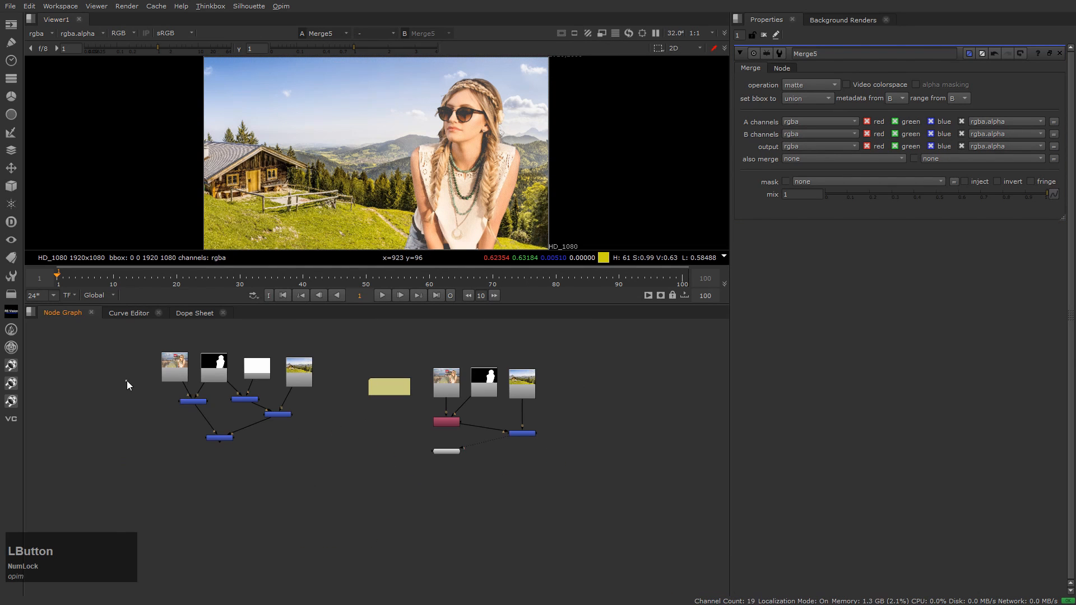
pyautogui.moveTo(127, 385); pyautogui.dragTo(362, 486)
pyautogui.click(521, 433)
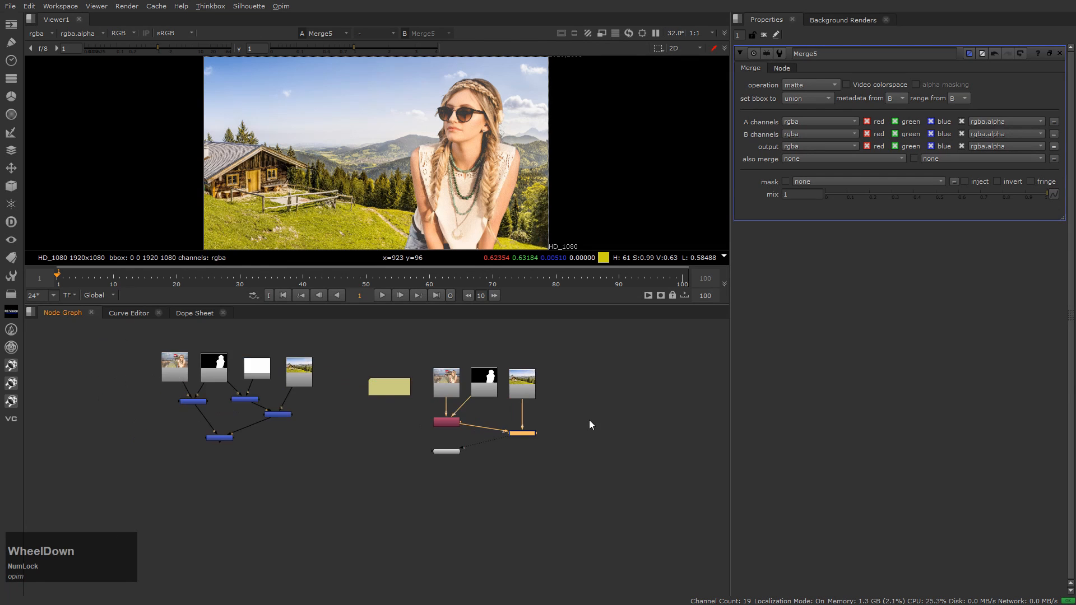
pyautogui.press('f')
pyautogui.click(444, 467)
pyautogui.press('m')
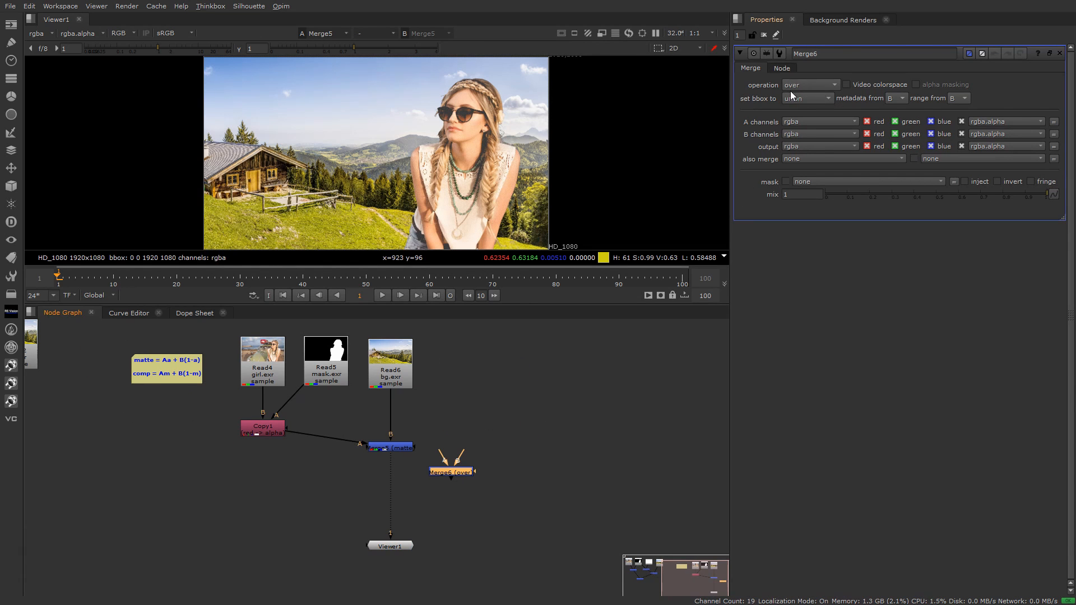
pyautogui.click(539, 453)
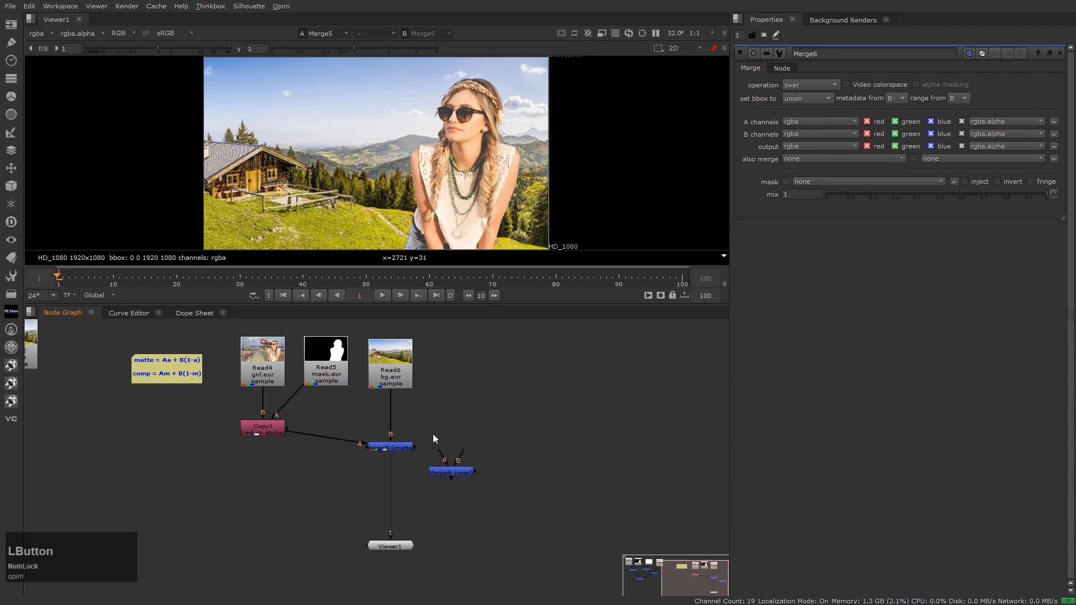
pyautogui.moveTo(422, 428); pyautogui.dragTo(333, 471)
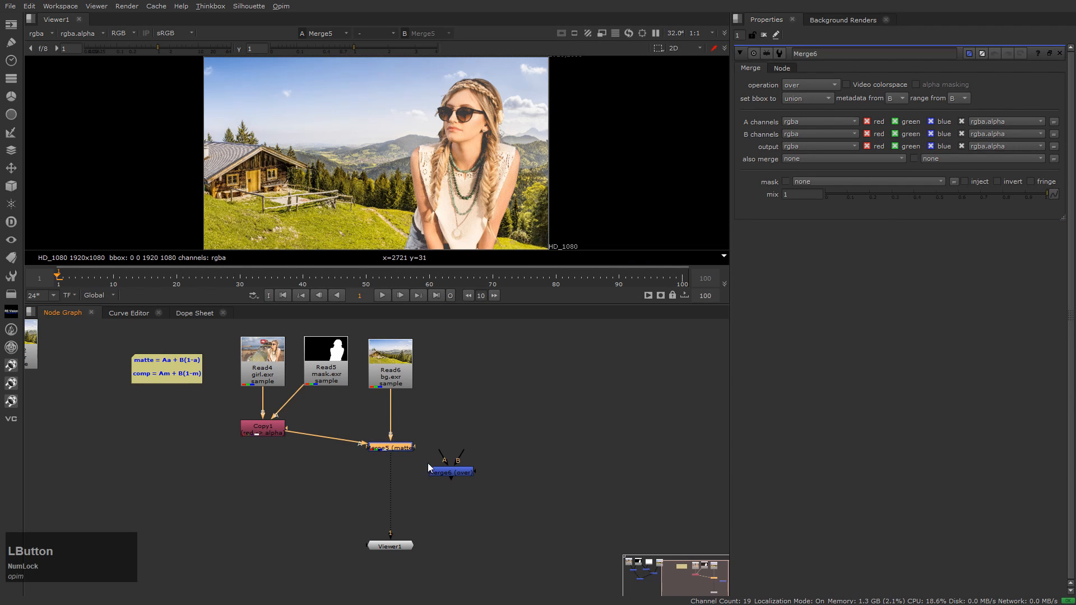
pyautogui.moveTo(404, 449); pyautogui.dragTo(544, 485)
pyautogui.press('Delete')
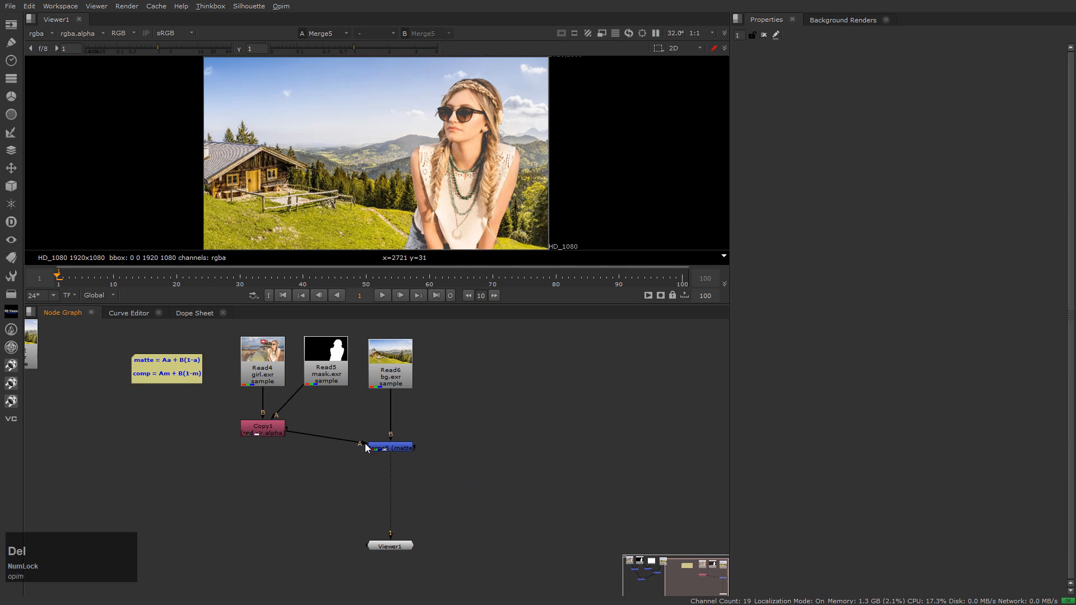
# Step: Set the operation of the Merge node below bg.exr to over and compare the result with the formula note
pyautogui.doubleClick(395, 449)
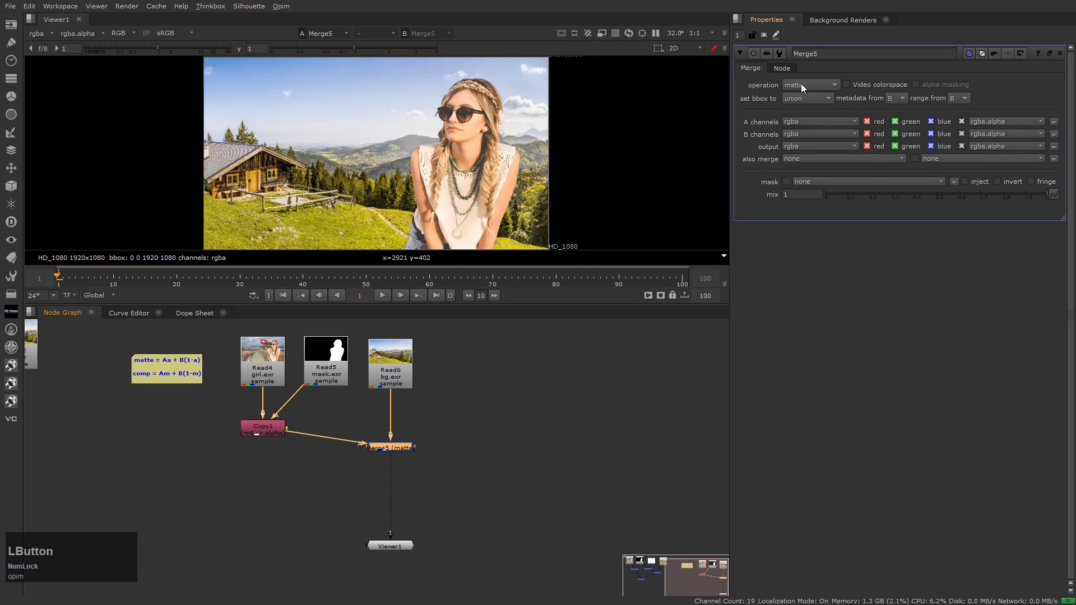
pyautogui.click(802, 83)
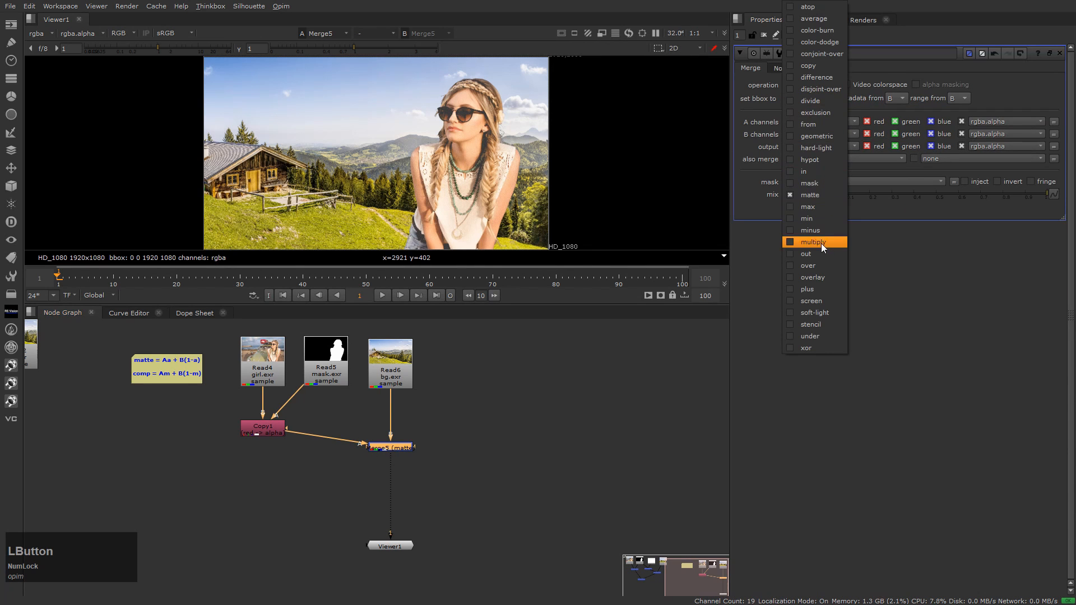
pyautogui.click(821, 265)
pyautogui.click(569, 401)
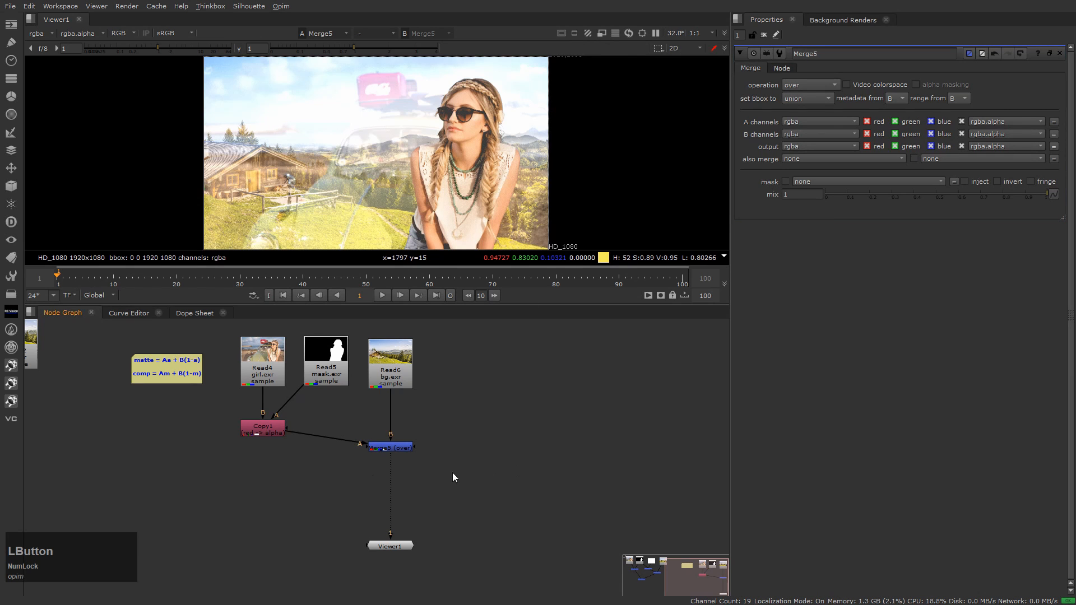
pyautogui.moveTo(452, 476); pyautogui.dragTo(410, 462, button='middle')
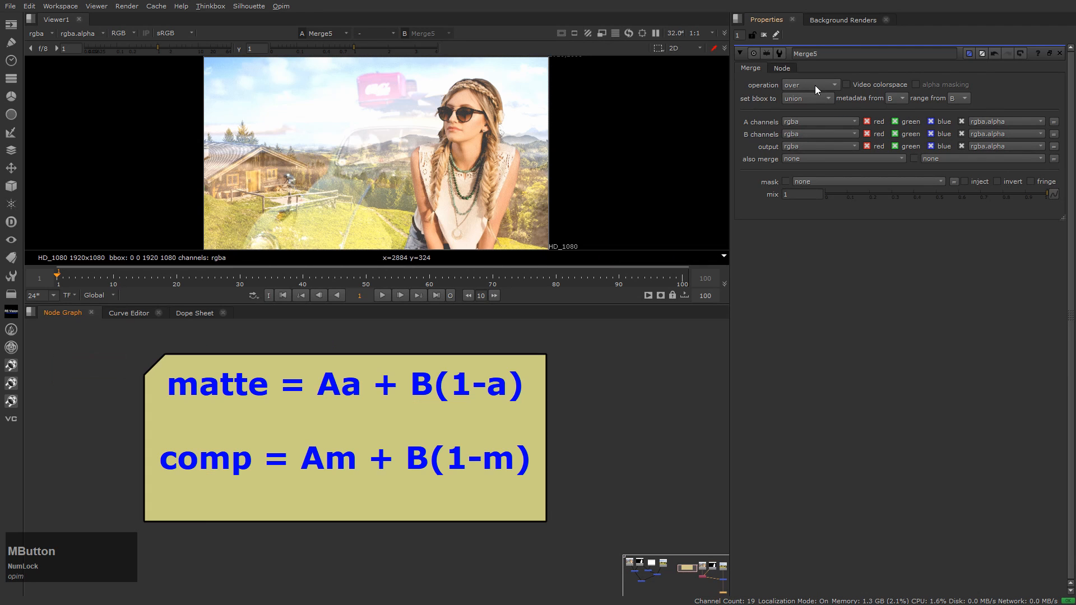
# Step: Duplicate the formula line "matte = Aa + B(1-a)" directly beneath itself in the sticky note's label
pyautogui.click(815, 85)
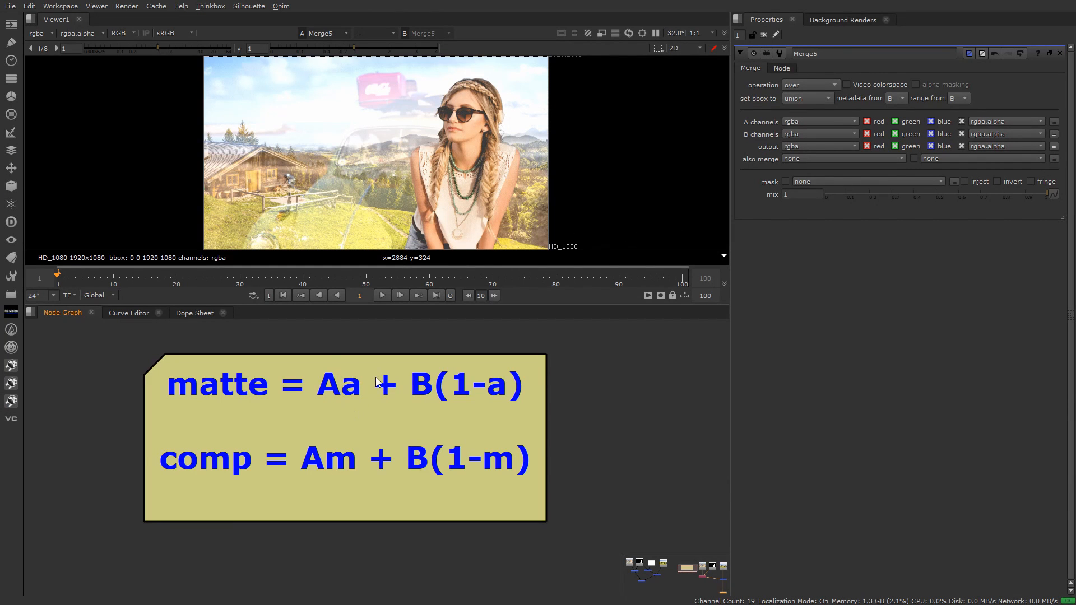
pyautogui.click(392, 417)
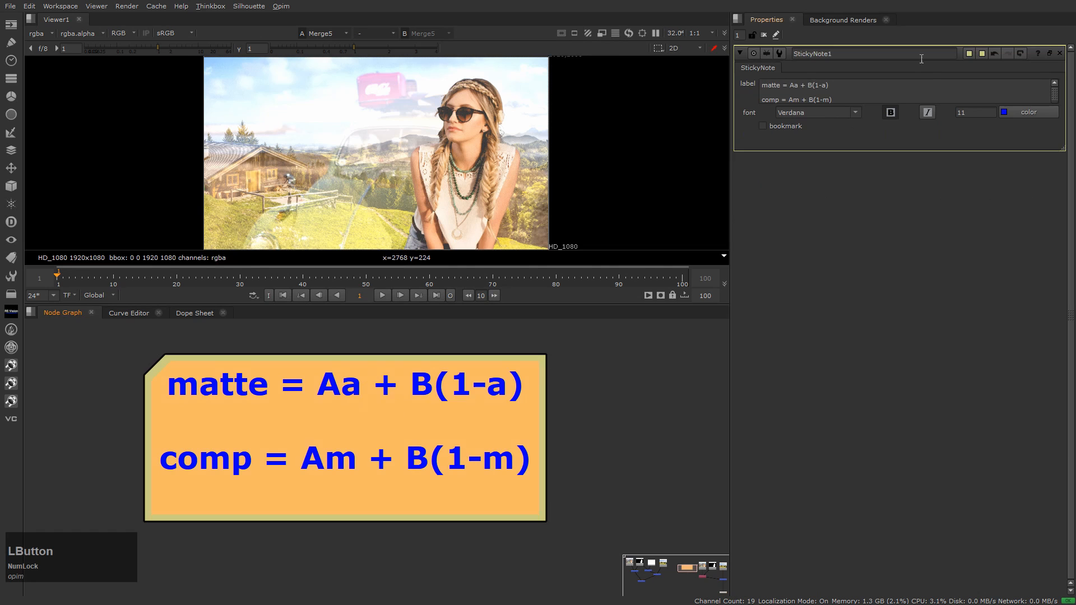
pyautogui.click(873, 86)
pyautogui.hotkey('shift', 'Home')
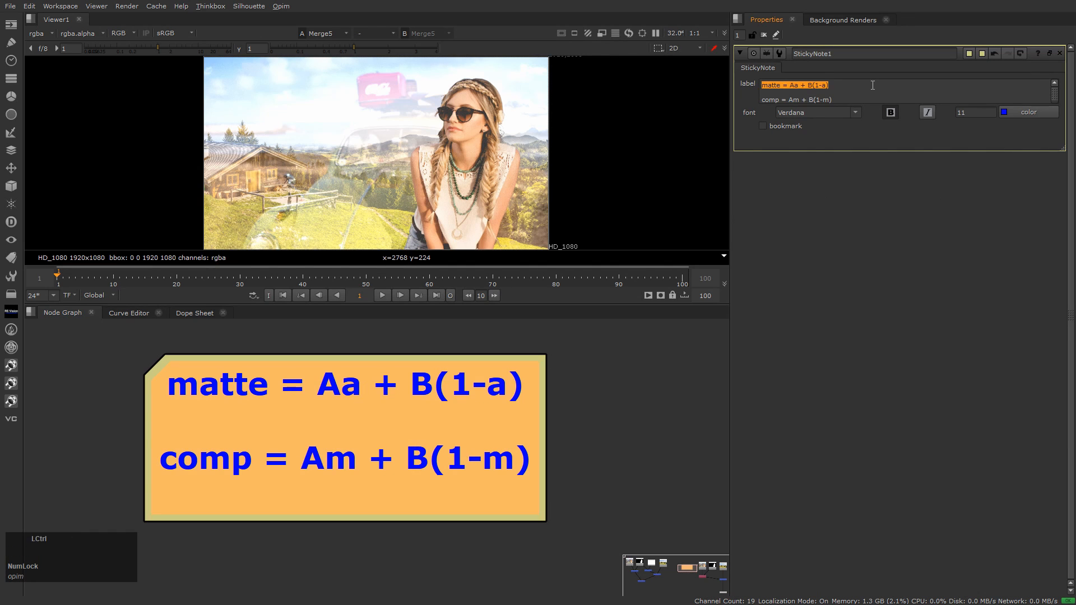
pyautogui.hotkey('ctrl', 'c')
pyautogui.press('End')
pyautogui.press('Return')
pyautogui.hotkey('ctrl', 'v')
pyautogui.press('Home')
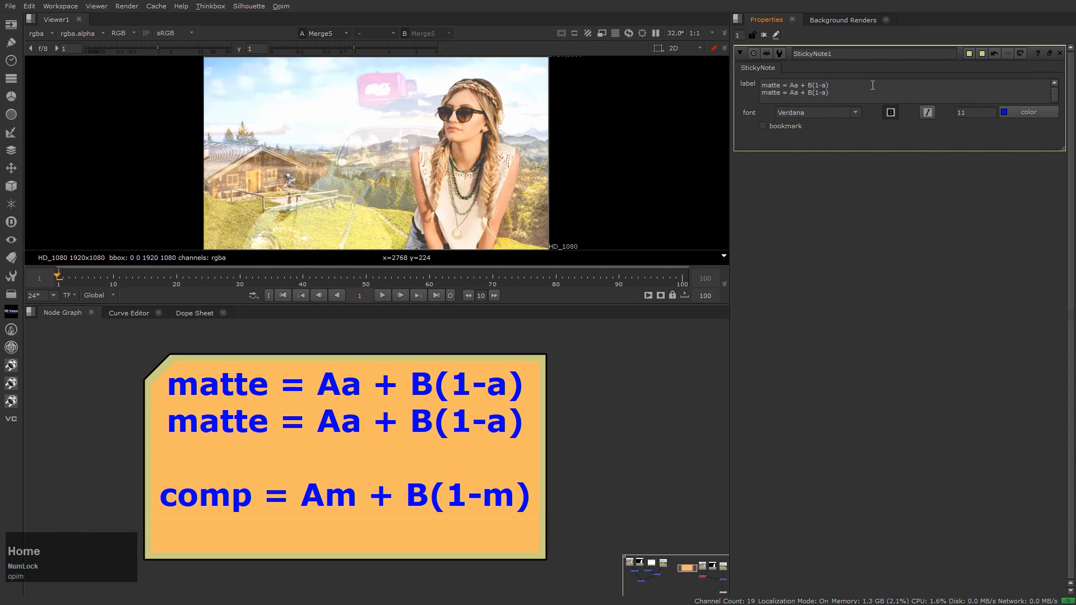
# Step: Change the sticky note's duplicated second line to "over = A + B(1-a)"
pyautogui.write('over')
pyautogui.press('Delete')
pyautogui.press('Delete')
pyautogui.press('Delete')
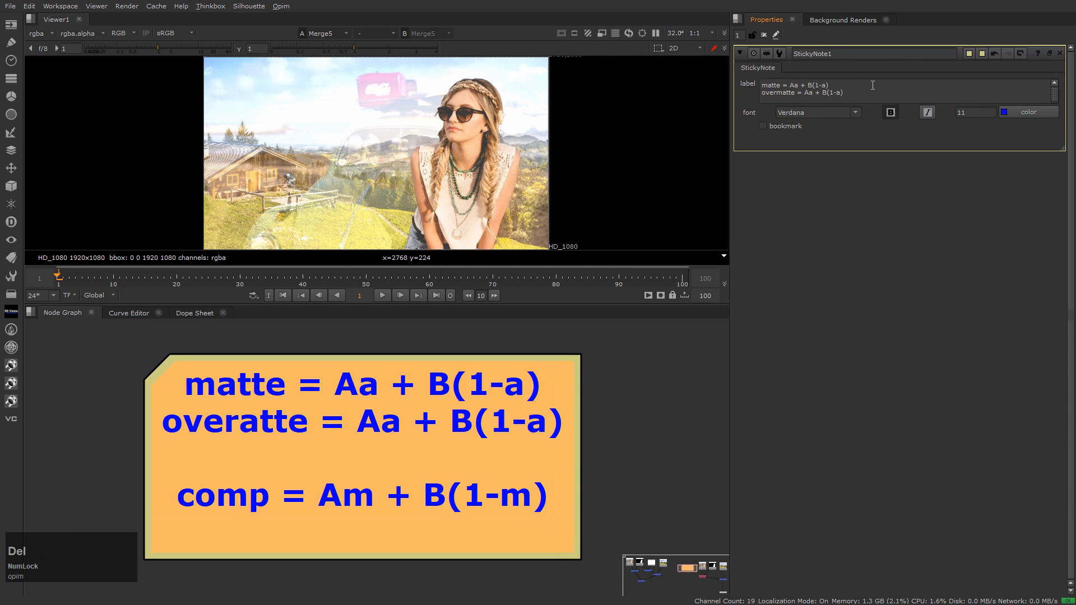
pyautogui.press('Delete')
pyautogui.press('Delete')
pyautogui.press('Right')
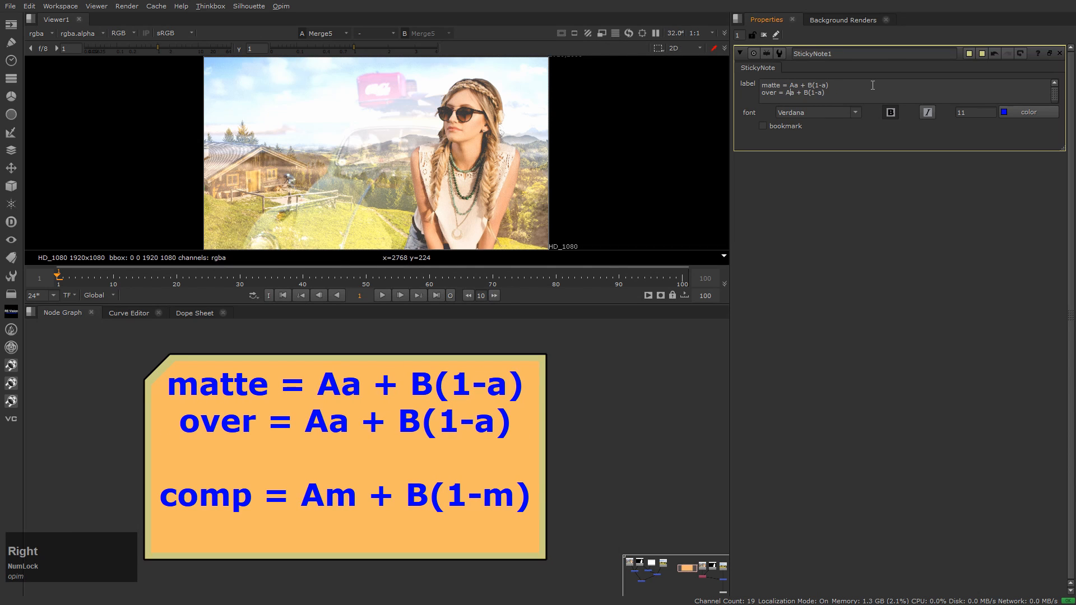
pyautogui.press('Left')
pyautogui.press('Delete')
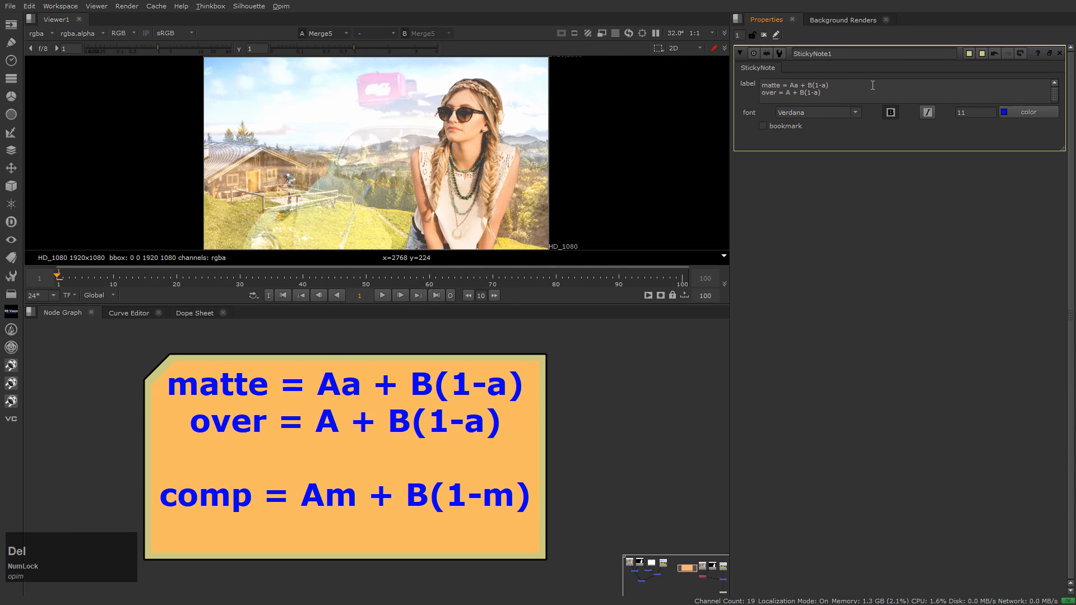
pyautogui.click(332, 436)
pyautogui.click(625, 418)
# Step: Move the over Merge node slightly lower beneath bg.exr
pyautogui.scroll(-3, 606, 409)
pyautogui.moveTo(635, 489); pyautogui.dragTo(227, 483, button='middle')
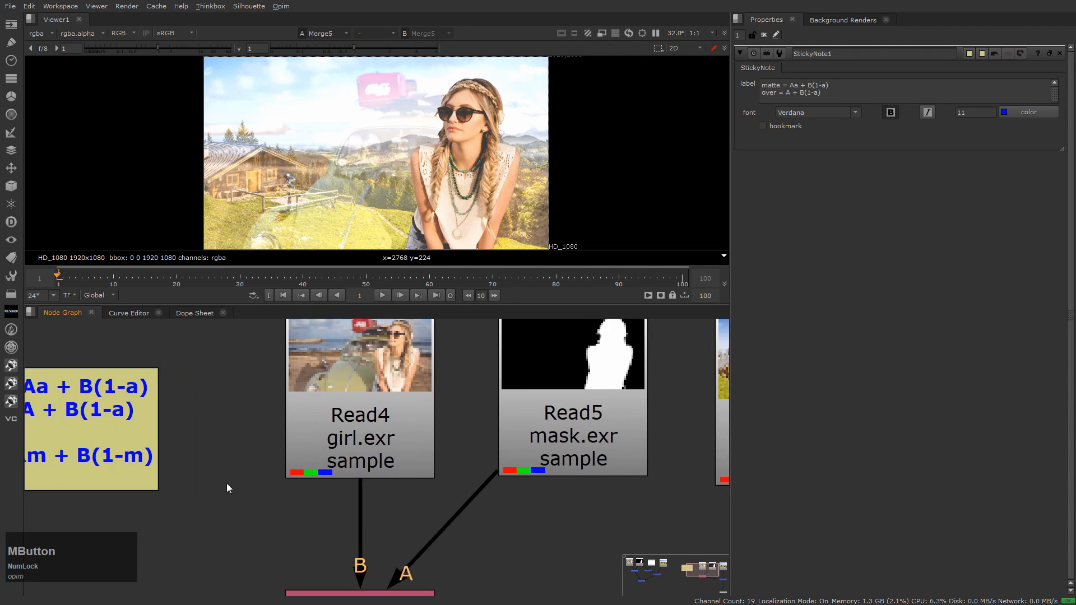
pyautogui.scroll(-4, 264, 483)
pyautogui.moveTo(328, 510); pyautogui.dragTo(491, 475, button='middle')
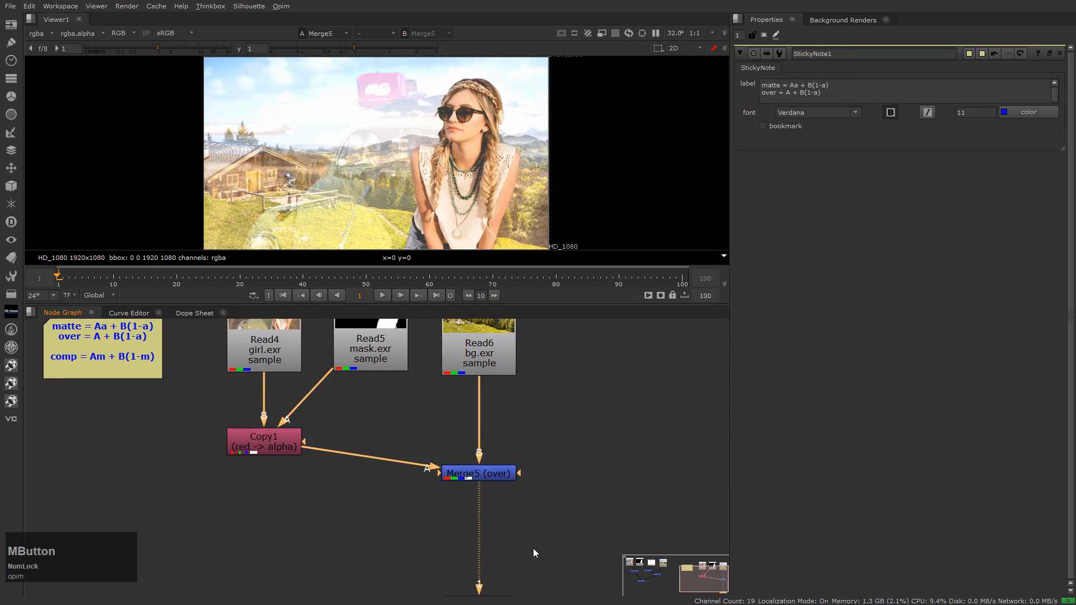
pyautogui.scroll(-3, 493, 489)
pyautogui.moveTo(424, 469); pyautogui.dragTo(420, 487, button='middle')
pyautogui.moveTo(469, 459); pyautogui.dragTo(469, 483)
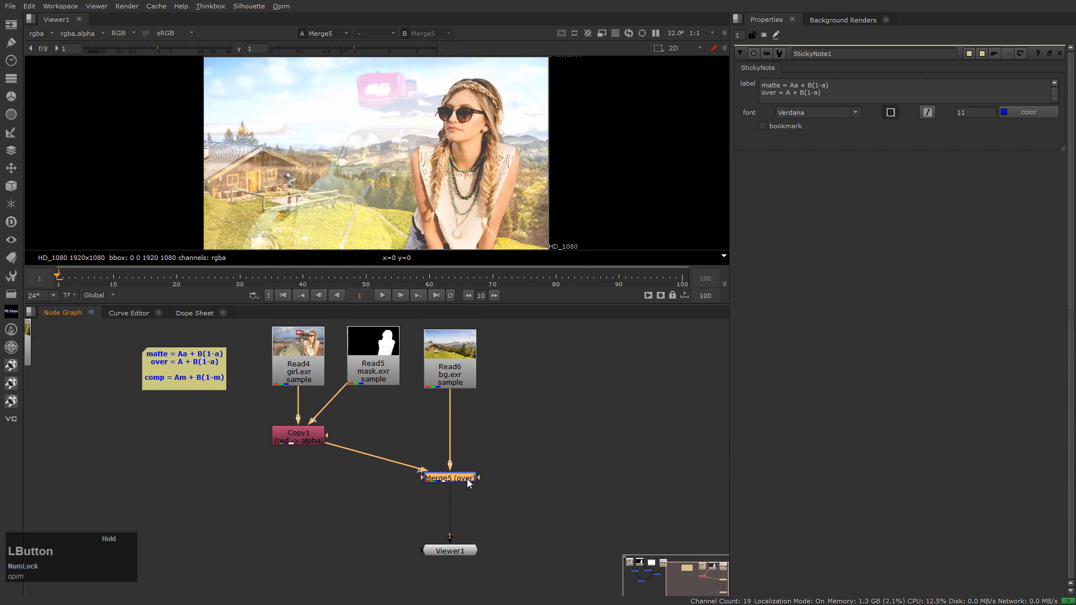
pyautogui.scroll(1, 383, 431)
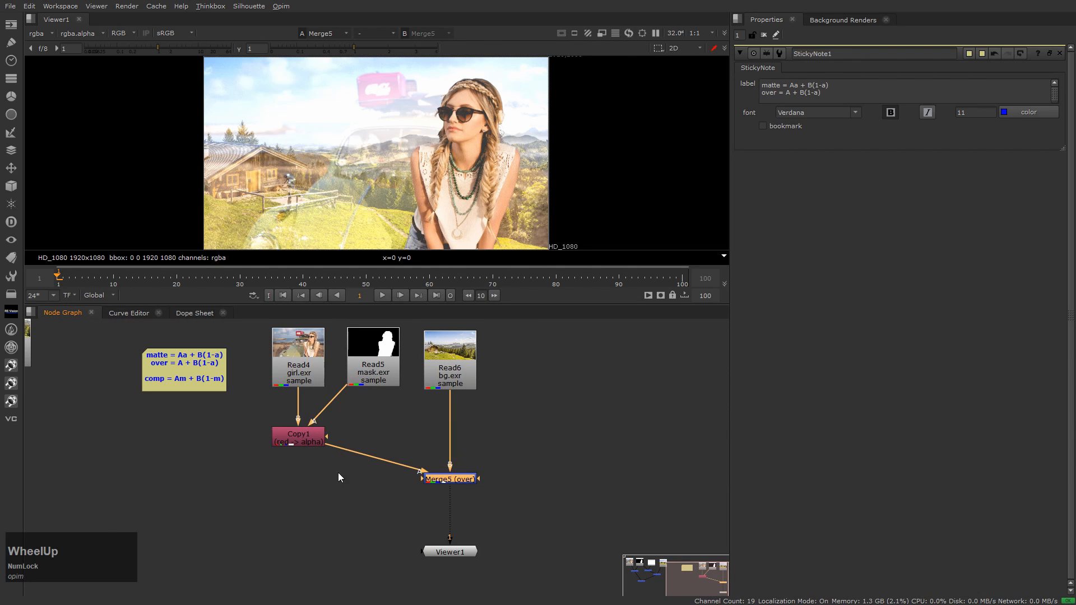
# Step: Insert a Premult node between the Copy node and input A of the over Merge
pyautogui.scroll(2, 447, 481)
pyautogui.moveTo(324, 509); pyautogui.dragTo(330, 564, button='middle')
pyautogui.click(265, 480)
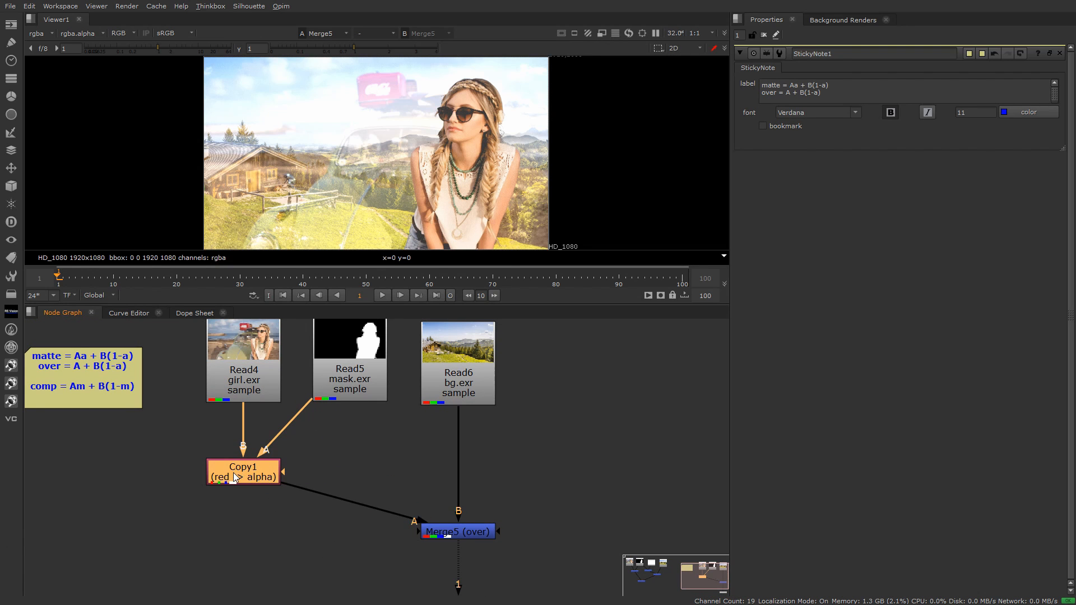
pyautogui.click(239, 478)
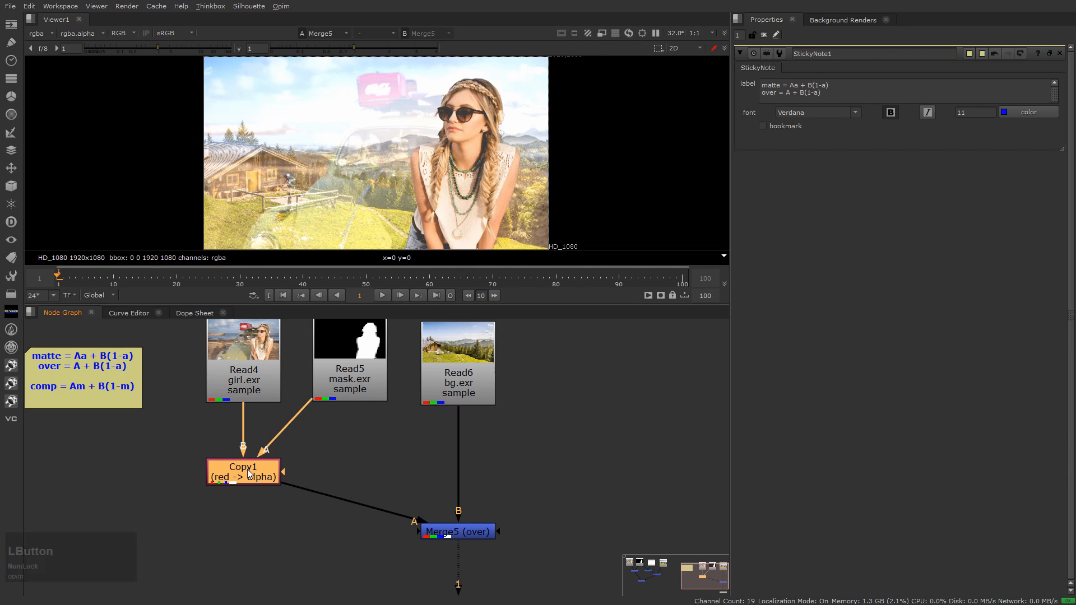
pyautogui.press('Tab')
pyautogui.write('pre')
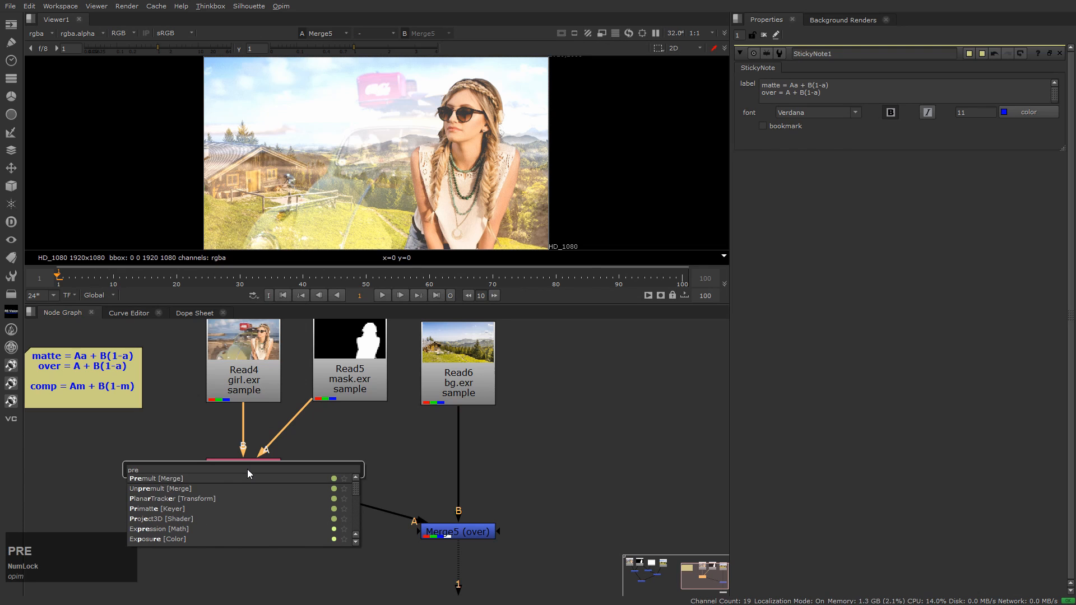
pyautogui.press('Down')
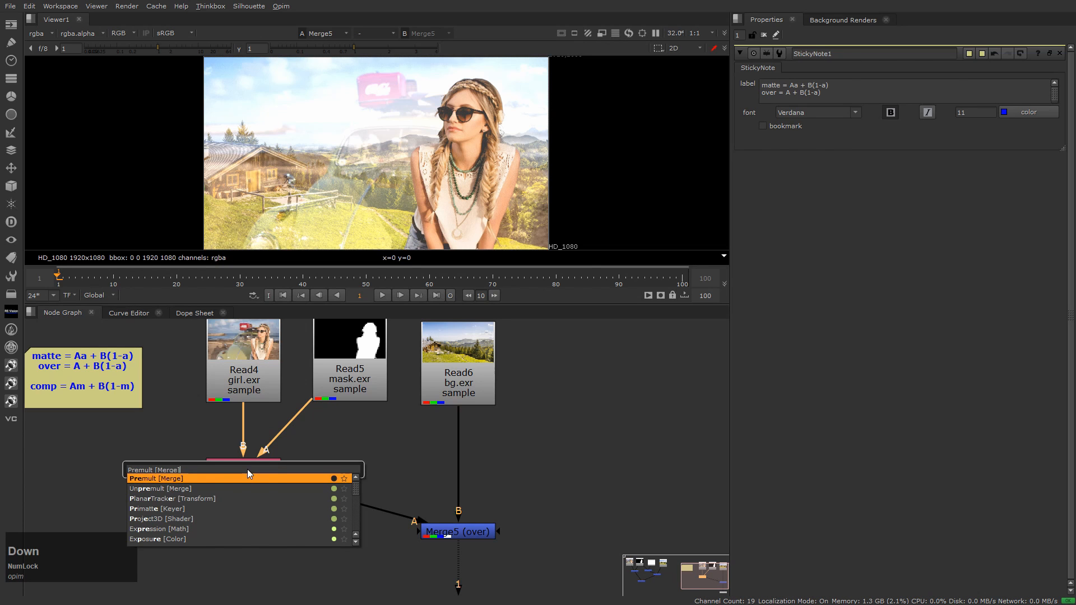
pyautogui.press('KP_Enter')
pyautogui.click(299, 586)
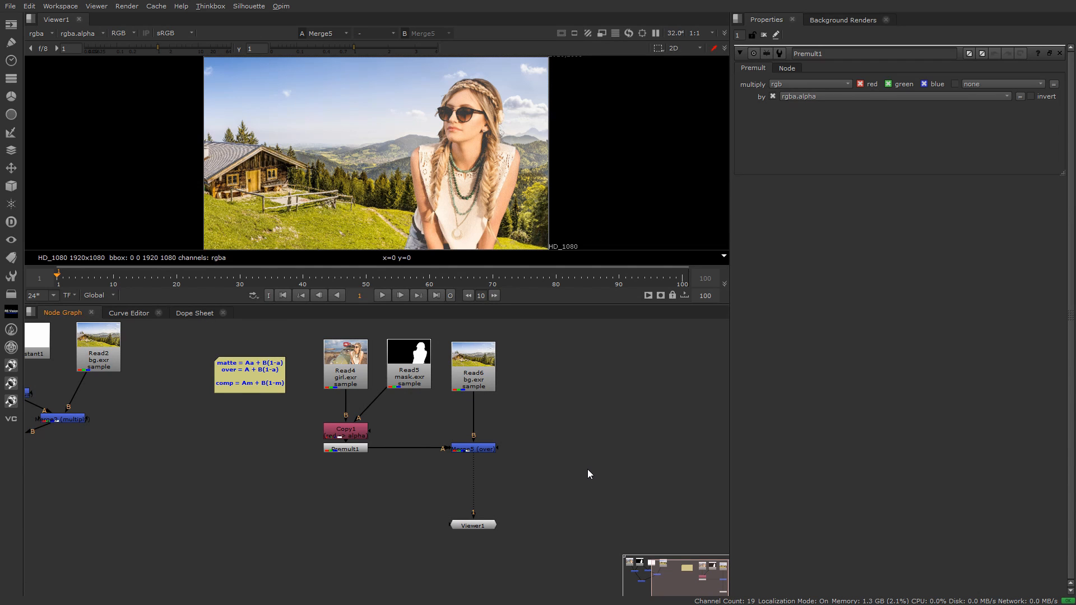
pyautogui.press('m')
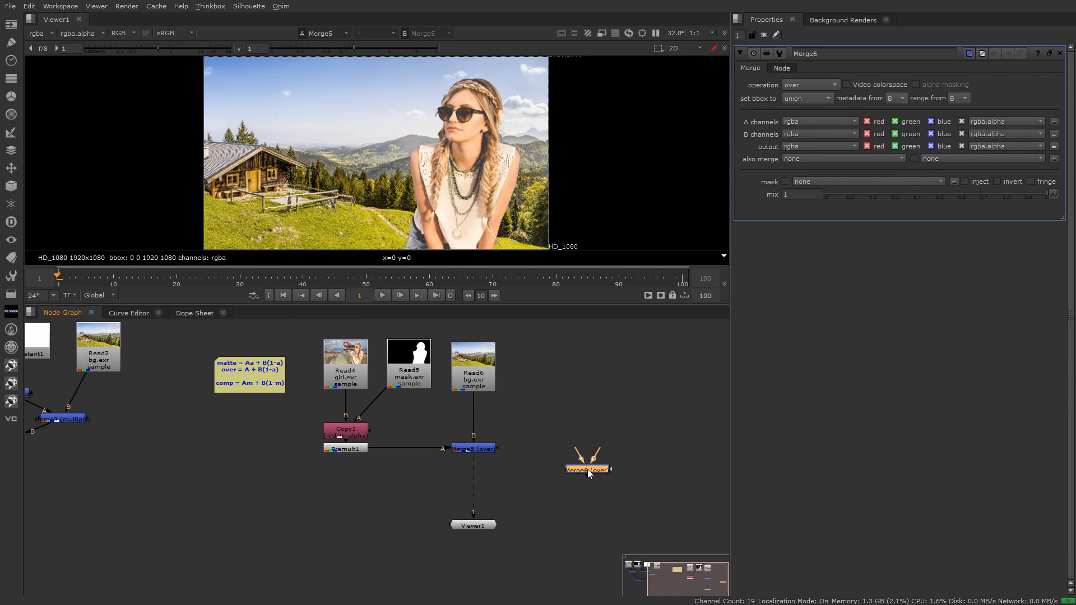
pyautogui.click(587, 469)
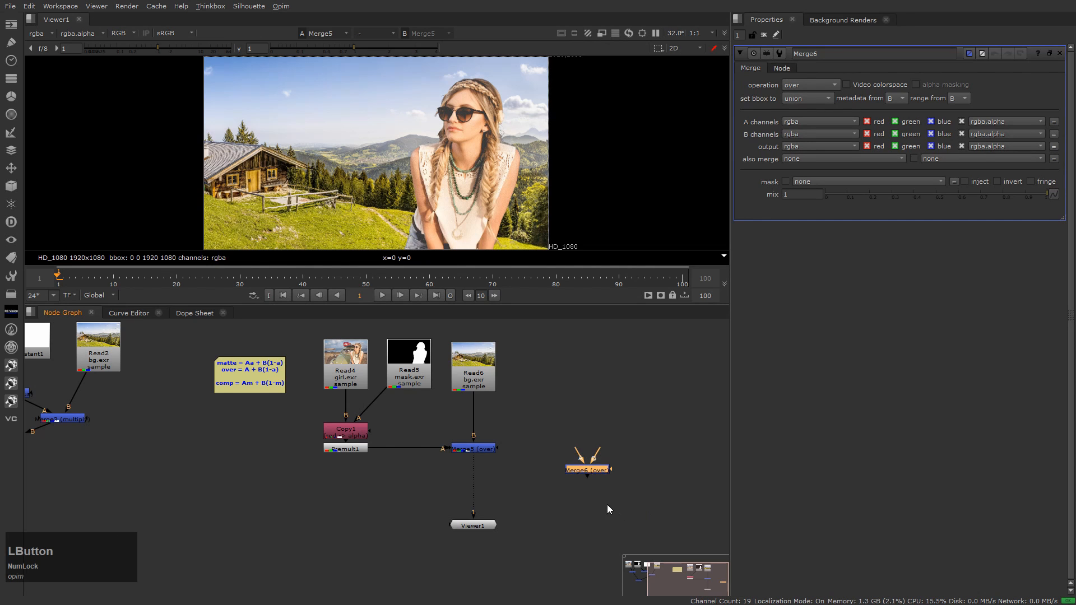
pyautogui.press('Delete')
pyautogui.click(574, 524)
pyautogui.click(480, 527)
# Step: Compare the formula note with the Premult setup, and pull the Premult node out of the connection between Copy and Merge
pyautogui.scroll(-4, 275, 506)
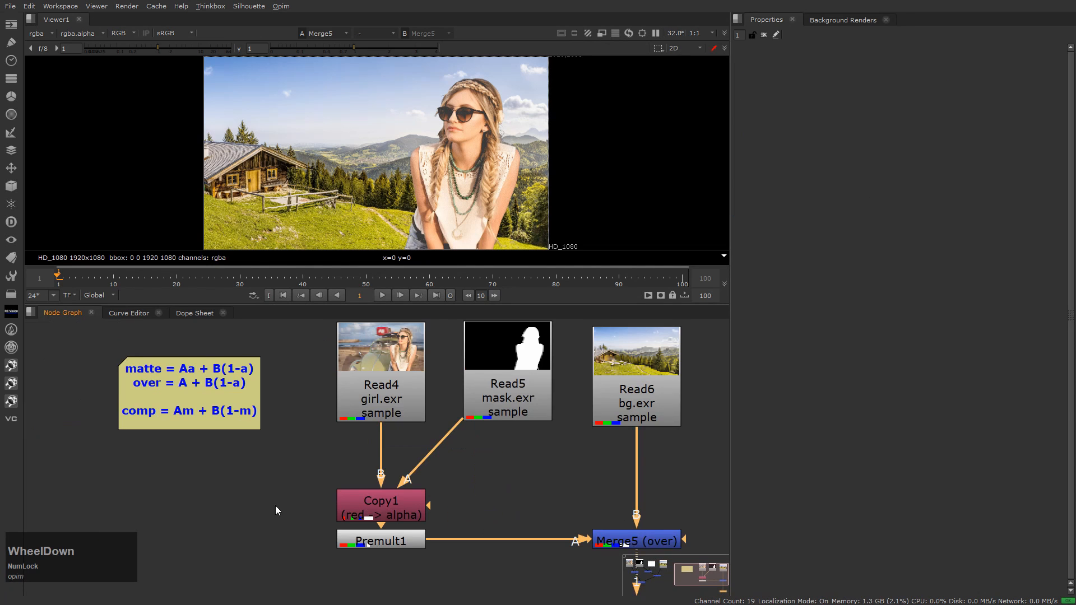
pyautogui.moveTo(275, 505); pyautogui.dragTo(217, 509, button='middle')
pyautogui.scroll(2, 134, 382)
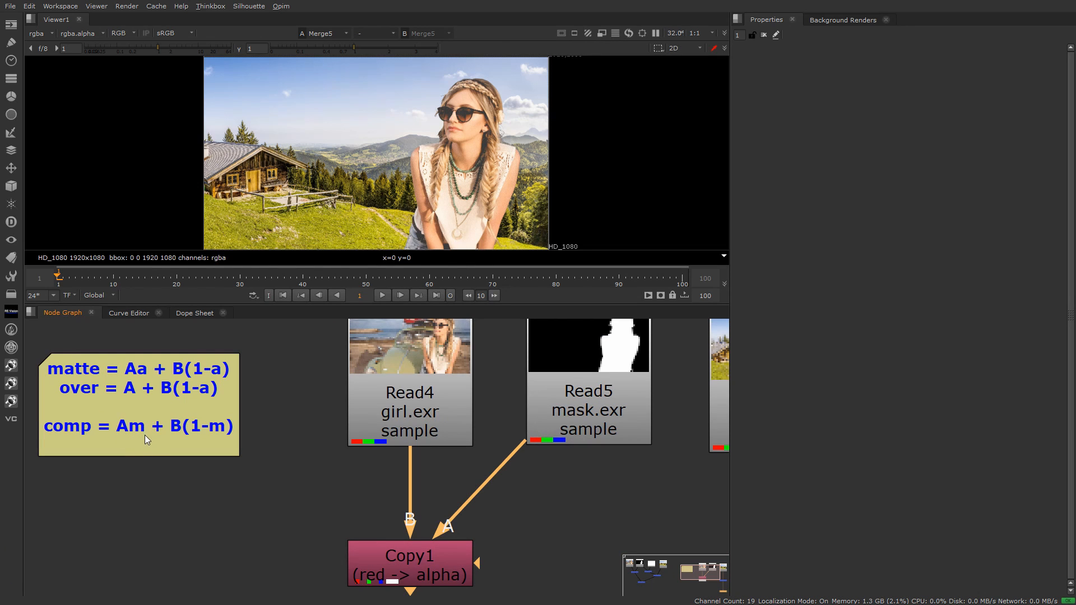
pyautogui.scroll(-3, 306, 498)
pyautogui.moveTo(320, 550); pyautogui.dragTo(189, 471, button='middle')
pyautogui.moveTo(291, 475); pyautogui.dragTo(144, 496)
pyautogui.click(297, 509)
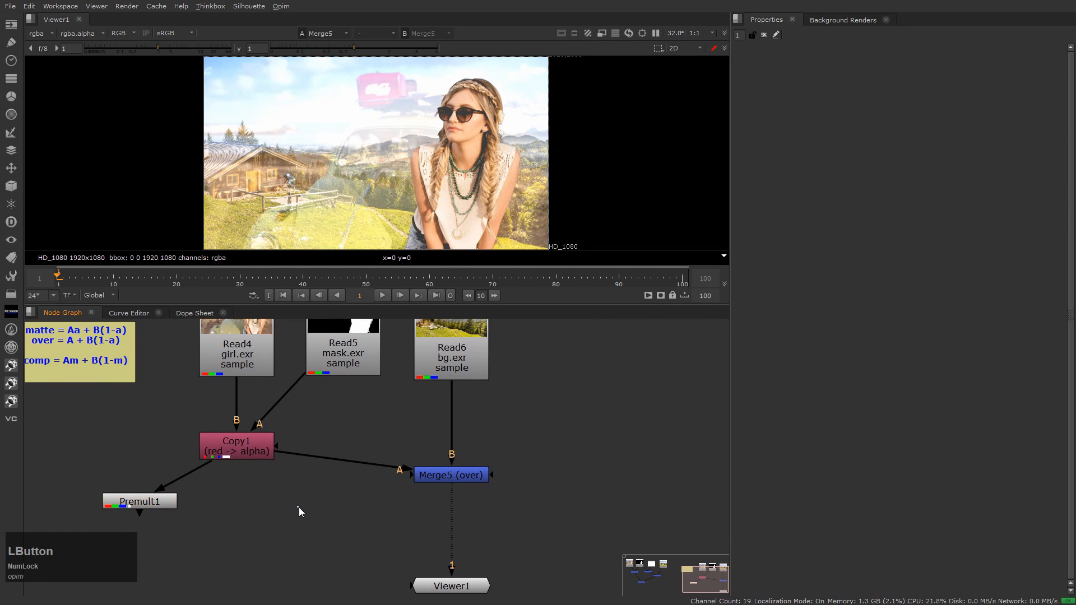
# Step: Set the operation of the Merge node below bg.exr to matte and compare it with the formula note
pyautogui.doubleClick(452, 477)
pyautogui.click(811, 85)
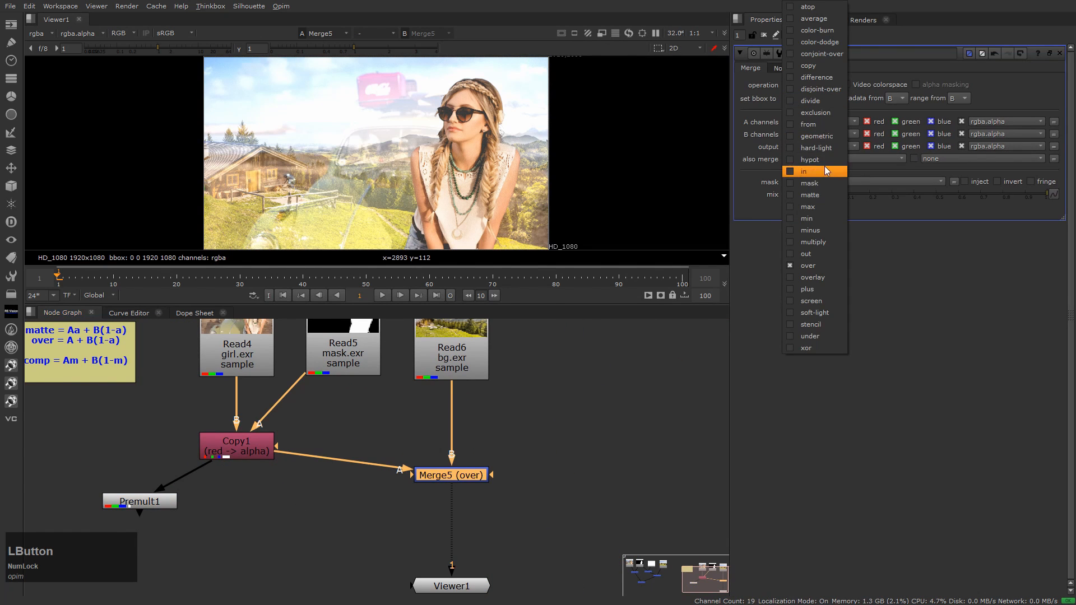
pyautogui.click(805, 223)
pyautogui.click(584, 498)
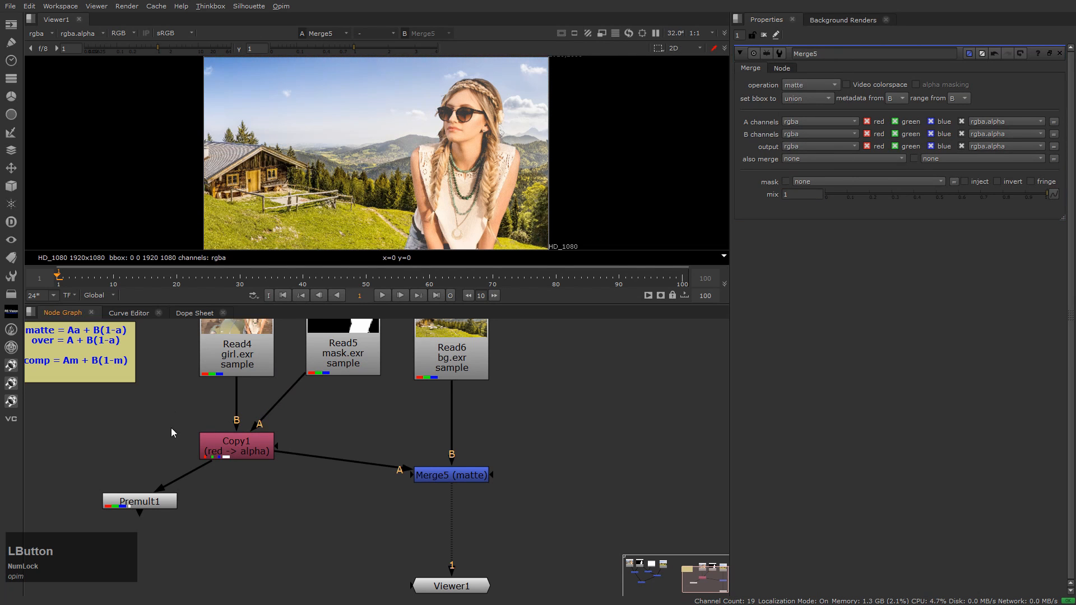
pyautogui.moveTo(70, 336); pyautogui.dragTo(100, 354, button='middle')
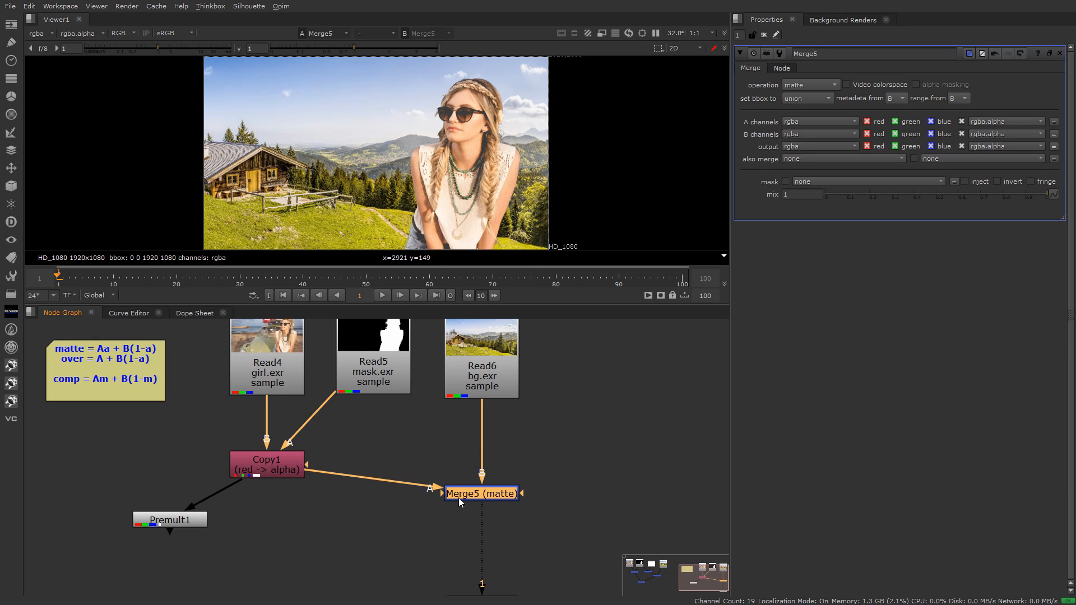
pyautogui.click(348, 516)
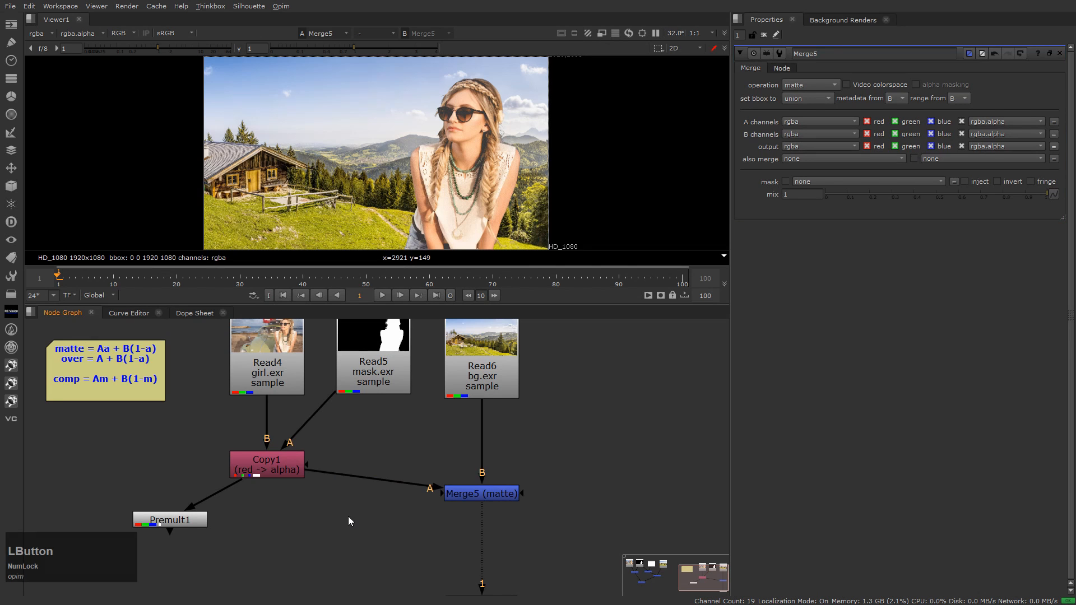
# Step: Set the Merge operation back to over and reinsert the Premult node between Copy and the Merge's input A
pyautogui.click(810, 85)
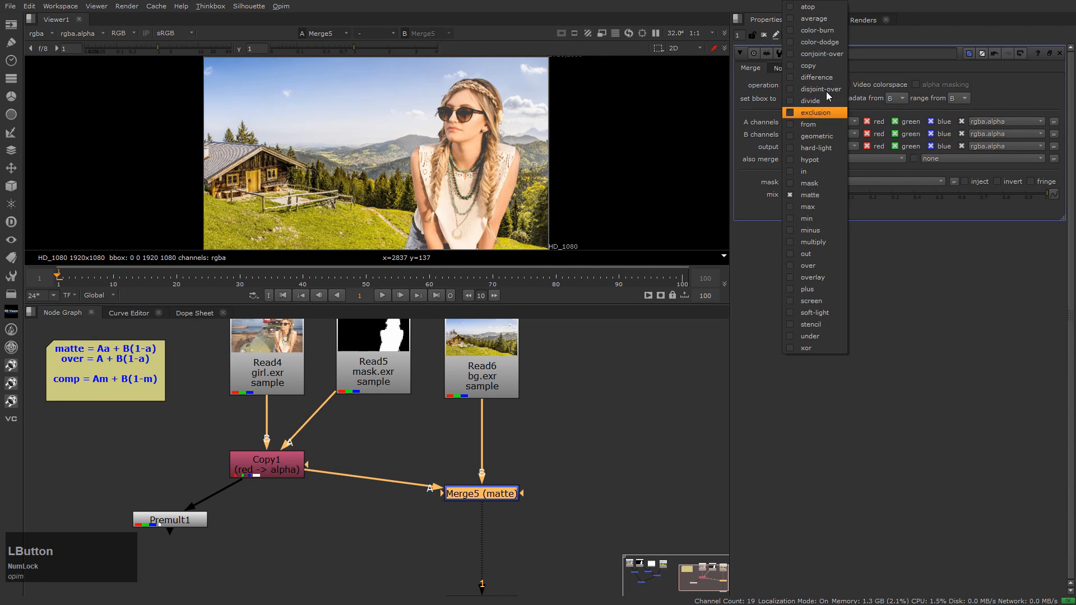
pyautogui.click(823, 267)
pyautogui.moveTo(326, 474); pyautogui.dragTo(406, 493)
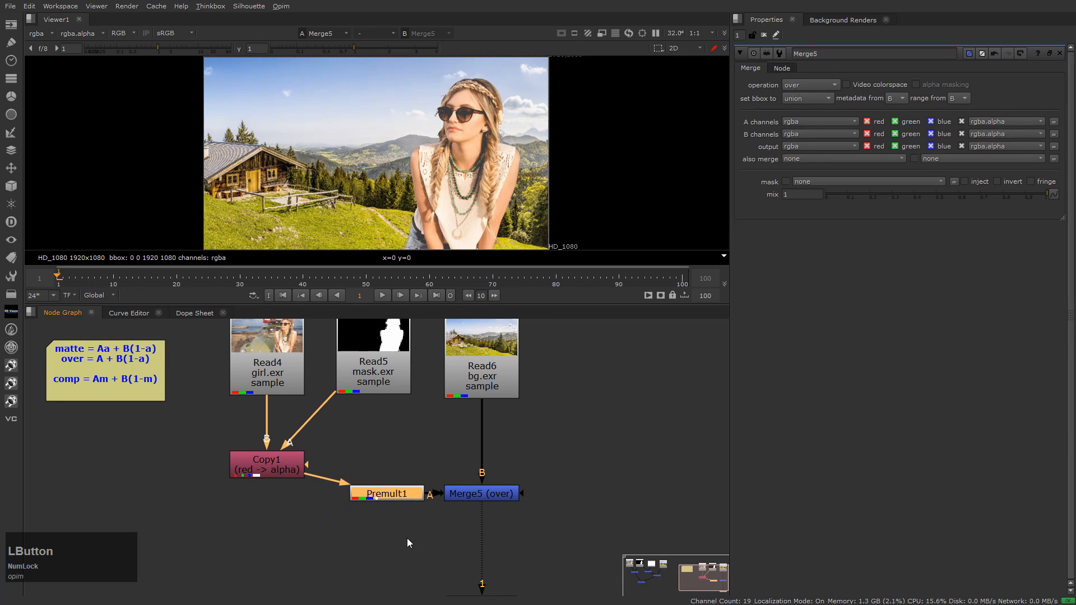
pyautogui.click(407, 543)
# Step: Examine the Premult and over Merge pair as the equivalent of a matte Merge
pyautogui.moveTo(337, 444); pyautogui.dragTo(523, 508)
pyautogui.click(512, 535)
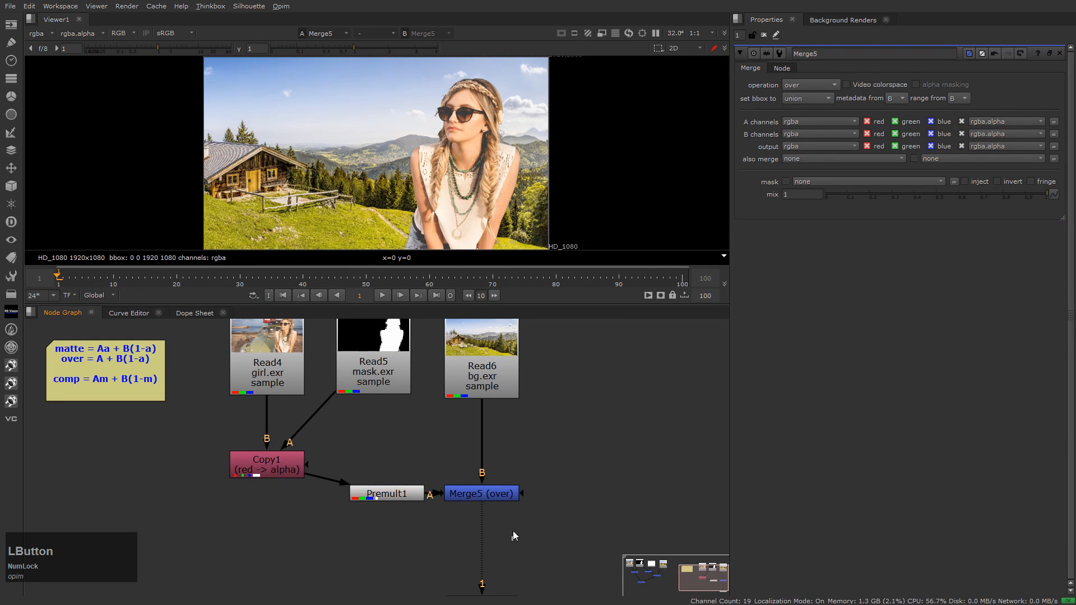
pyautogui.click(501, 496)
pyautogui.scroll(-3, 502, 498)
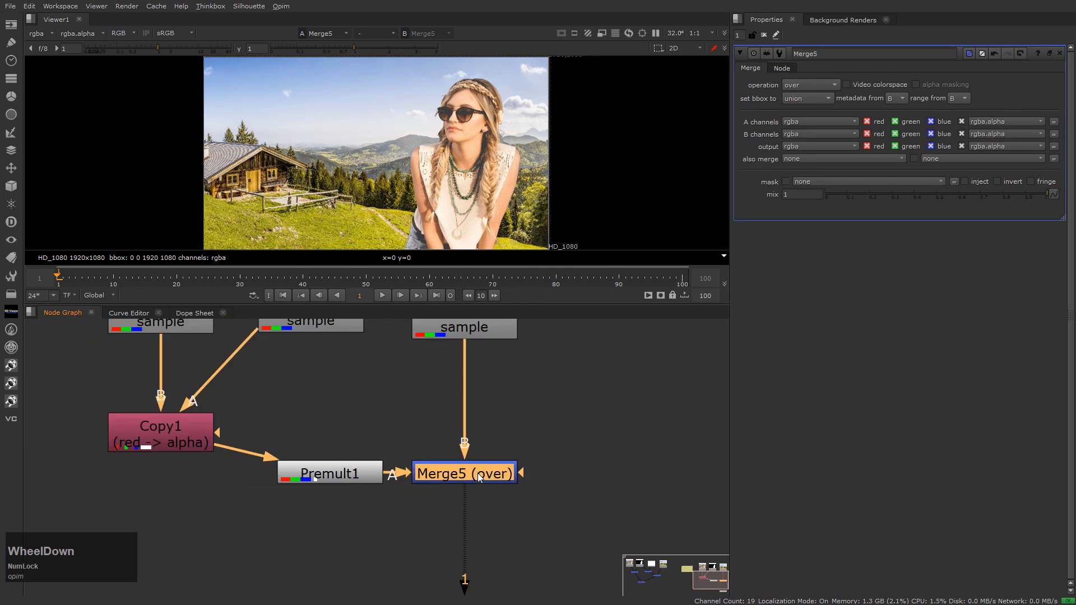
pyautogui.scroll(-2, 479, 478)
pyautogui.moveTo(325, 433); pyautogui.dragTo(549, 515)
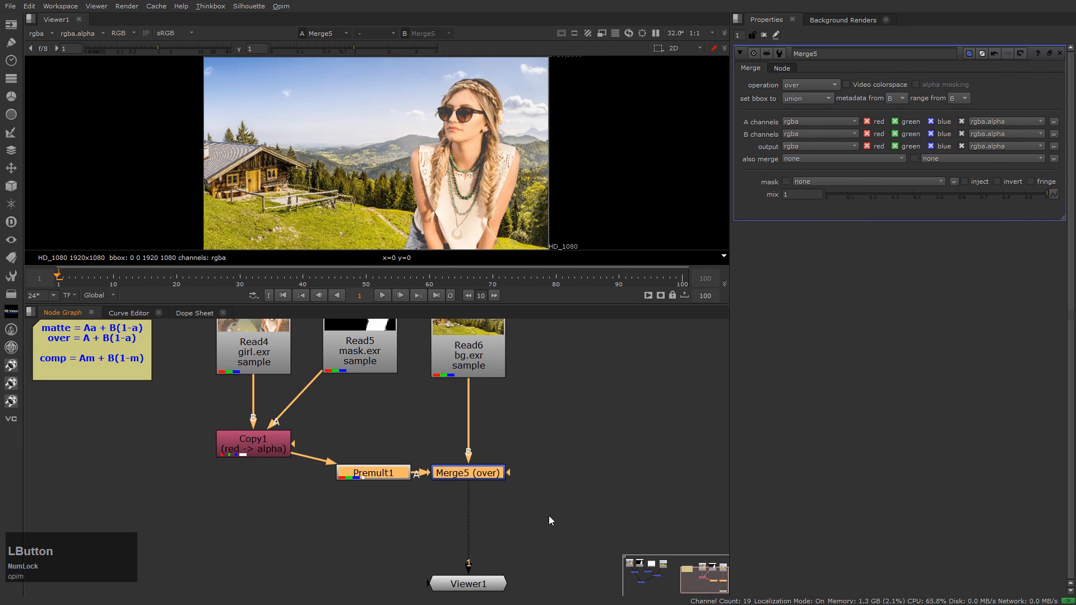
pyautogui.click(508, 531)
# Step: Move the Viewer node beneath the Premult node and shift the Copy node up toward girl.exr
pyautogui.moveTo(473, 587); pyautogui.dragTo(383, 584)
pyautogui.click(331, 518)
pyautogui.moveTo(268, 449); pyautogui.dragTo(266, 411)
# Step: Try a Blur of size 71 between the Copy and Premult nodes, and delete it
pyautogui.press('b')
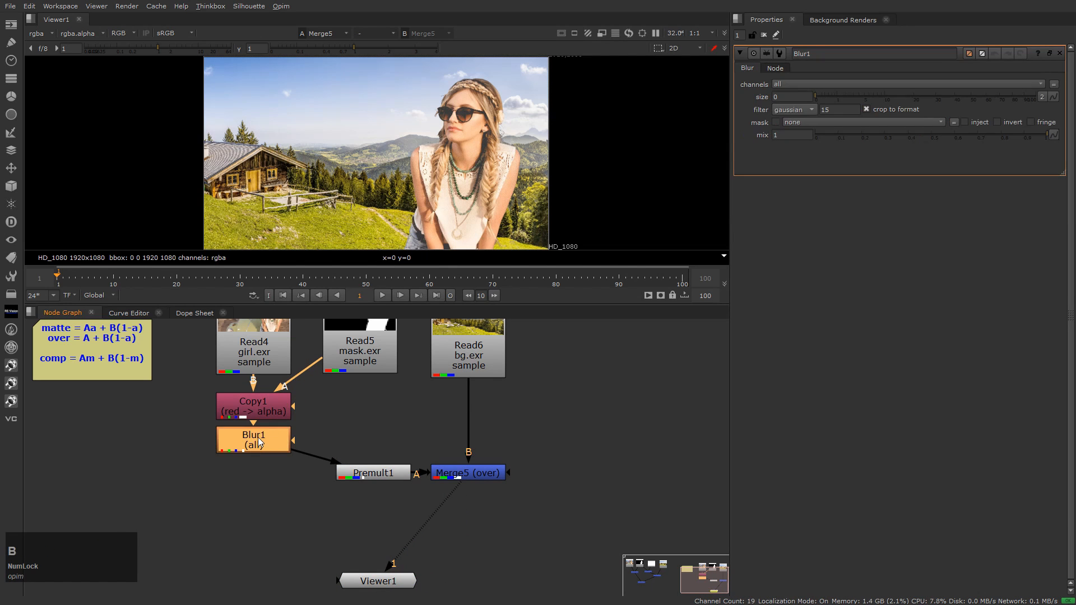
pyautogui.moveTo(830, 96); pyautogui.dragTo(1000, 82)
pyautogui.click(661, 431)
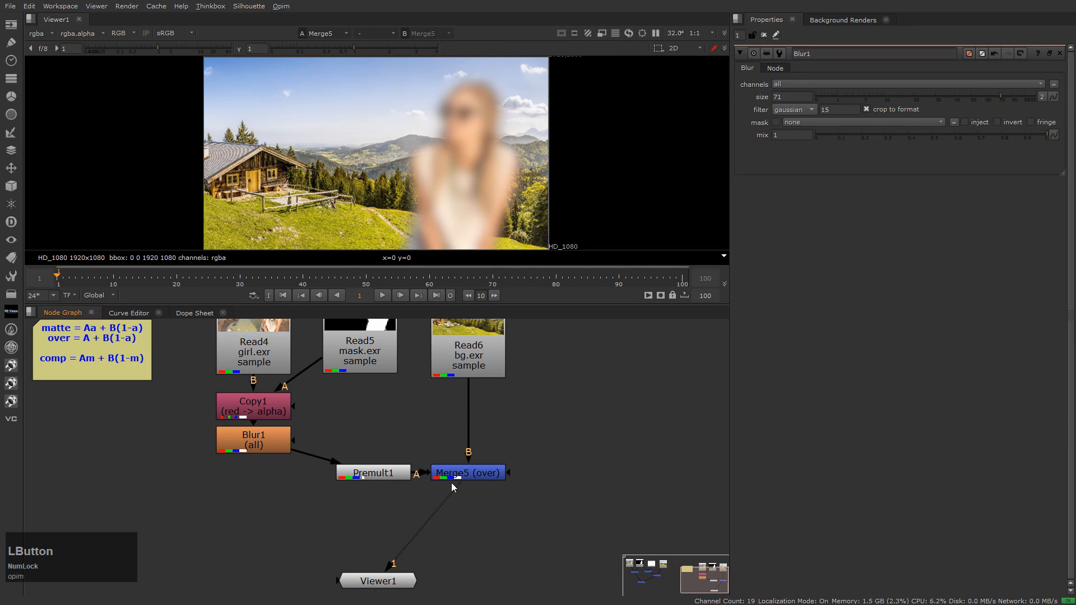
pyautogui.click(240, 447)
pyautogui.press('Delete')
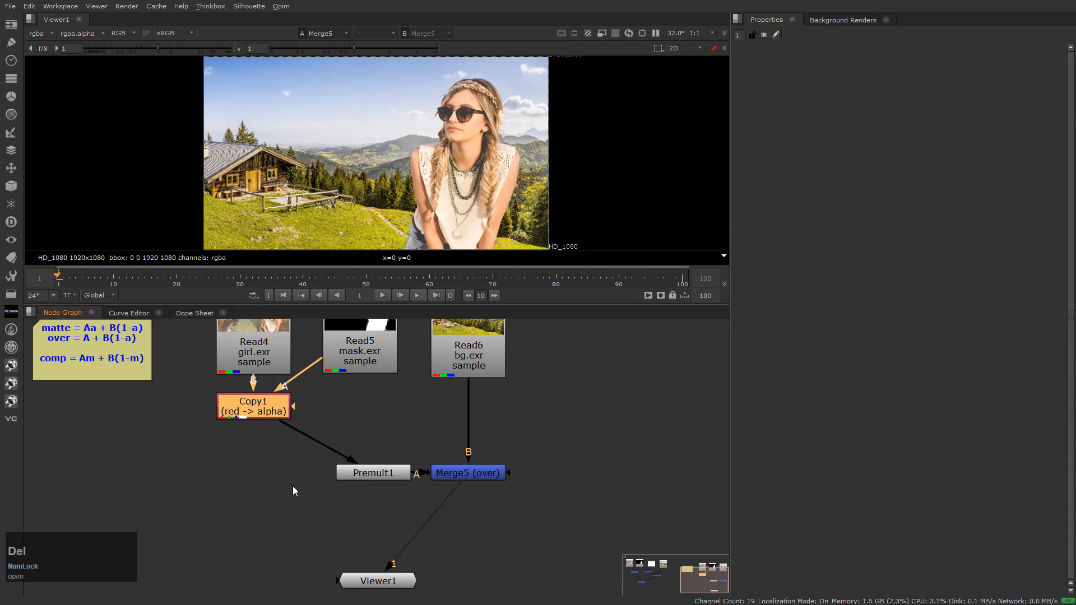
# Step: Place the Premult node directly below Copy and add a Blur after it with size 59.5
pyautogui.moveTo(374, 476); pyautogui.dragTo(253, 448)
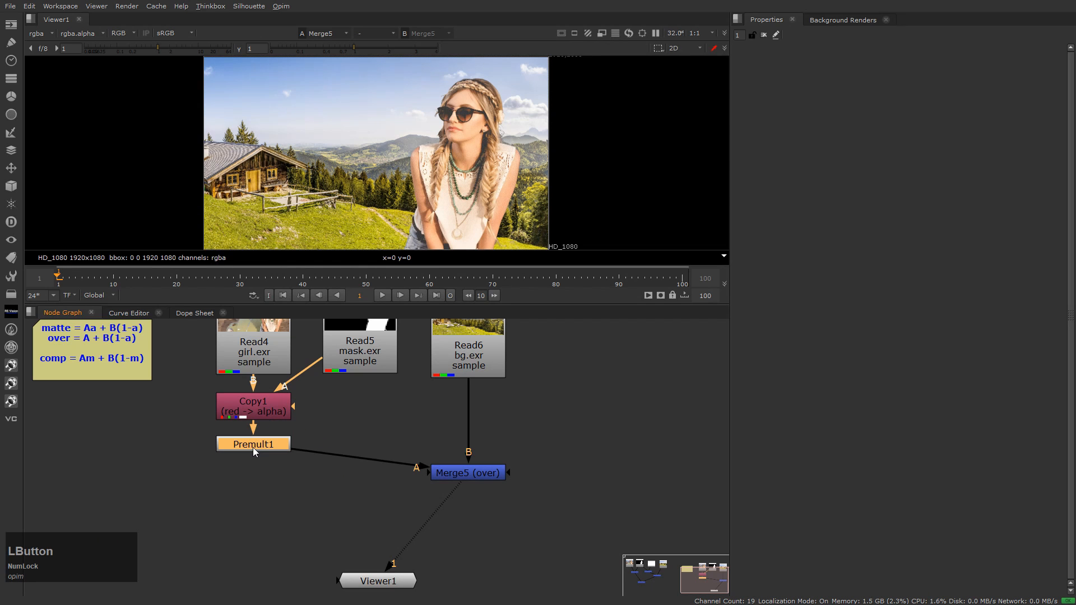
pyautogui.press('b')
pyautogui.moveTo(826, 92); pyautogui.dragTo(984, 94)
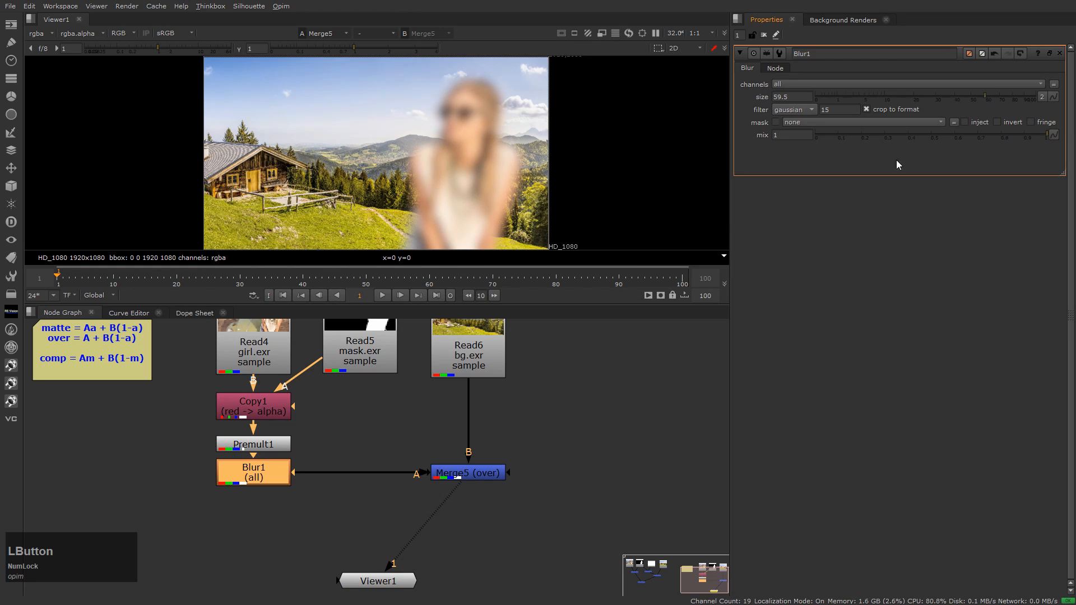
# Step: Place the Viewer node directly beneath the over Merge and delete the Blur node after Premult
pyautogui.click(633, 503)
pyautogui.moveTo(378, 580); pyautogui.dragTo(469, 559)
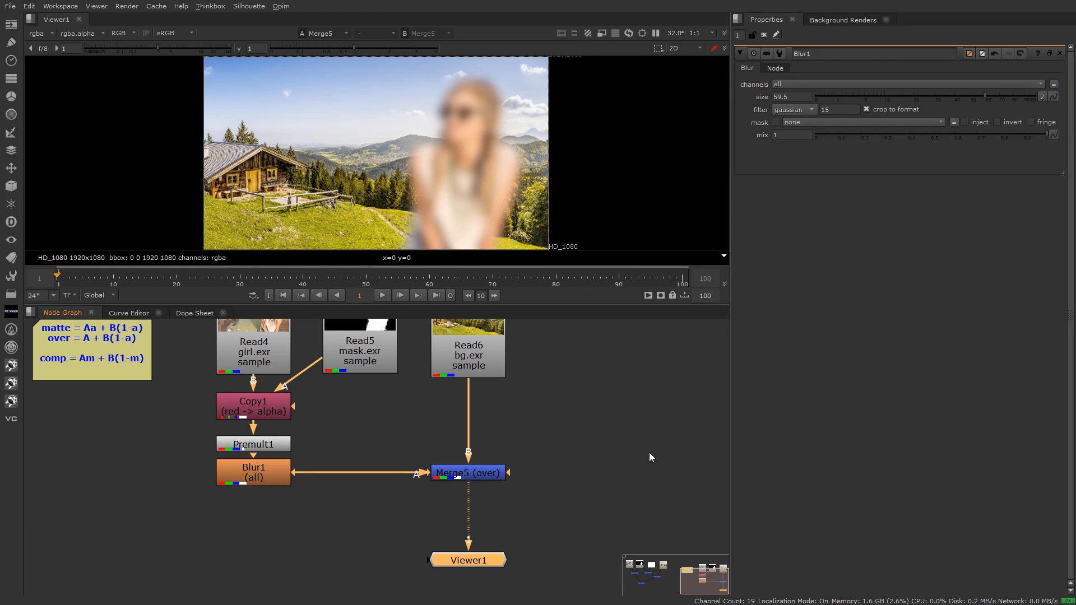
pyautogui.click(649, 452)
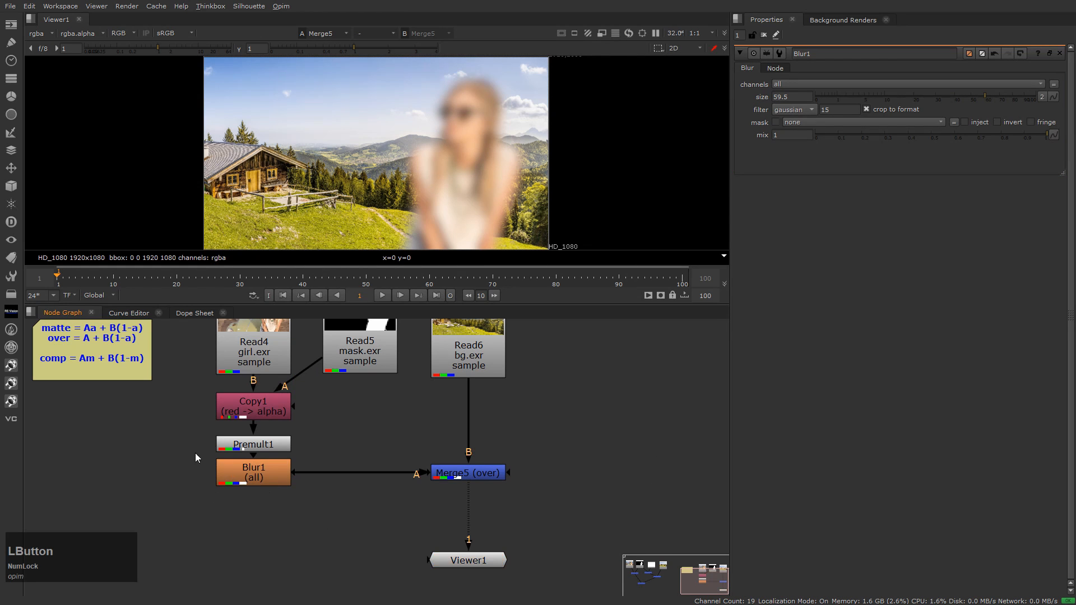
pyautogui.moveTo(195, 453); pyautogui.dragTo(387, 523)
pyautogui.press('Delete')
# Step: Insert an EdgeBlur node after Premult, set its size to 100 and inspect the girl's edges in the composite
pyautogui.click(243, 437)
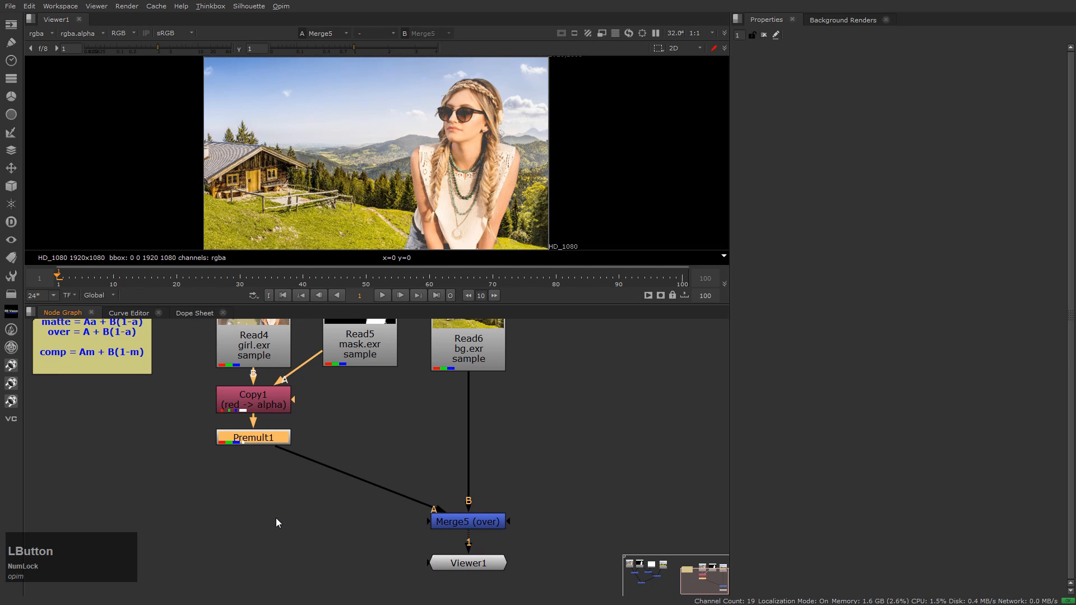
pyautogui.press('Tab')
pyautogui.write('edge')
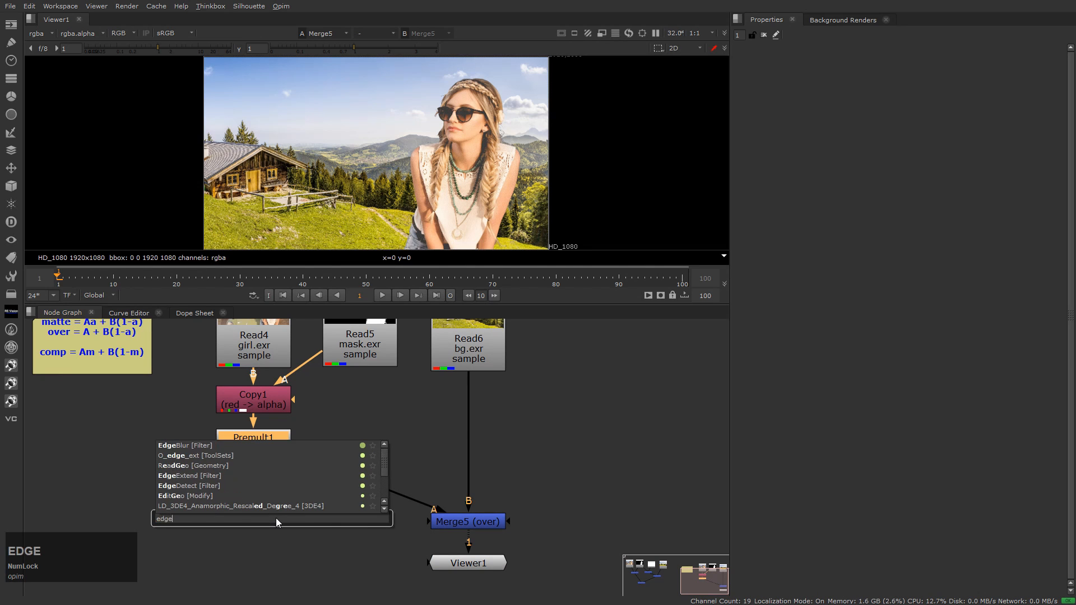
pyautogui.click(214, 445)
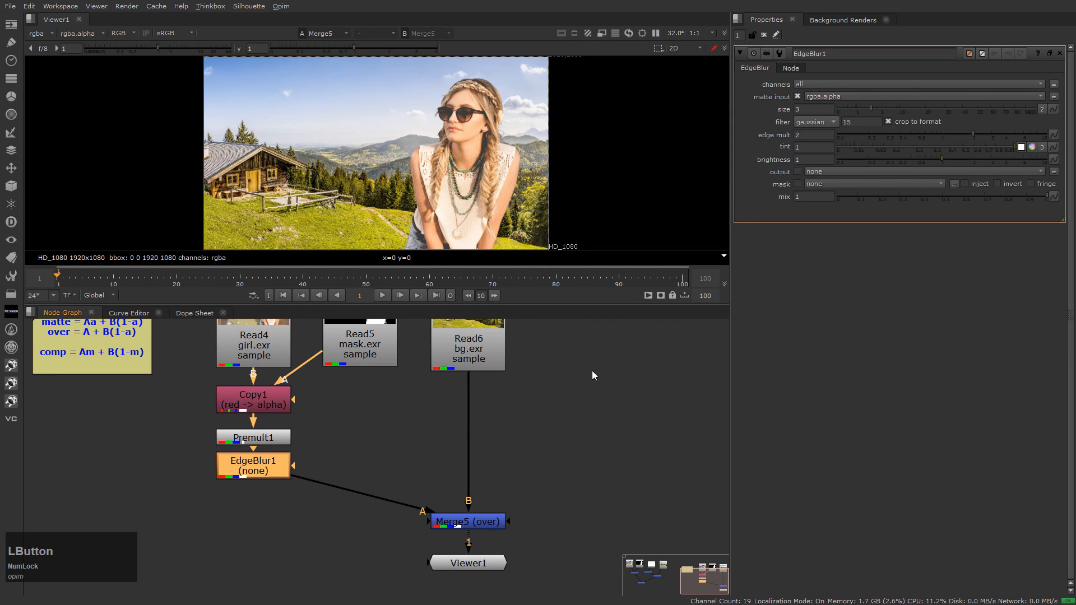
pyautogui.moveTo(870, 107); pyautogui.dragTo(1071, 108)
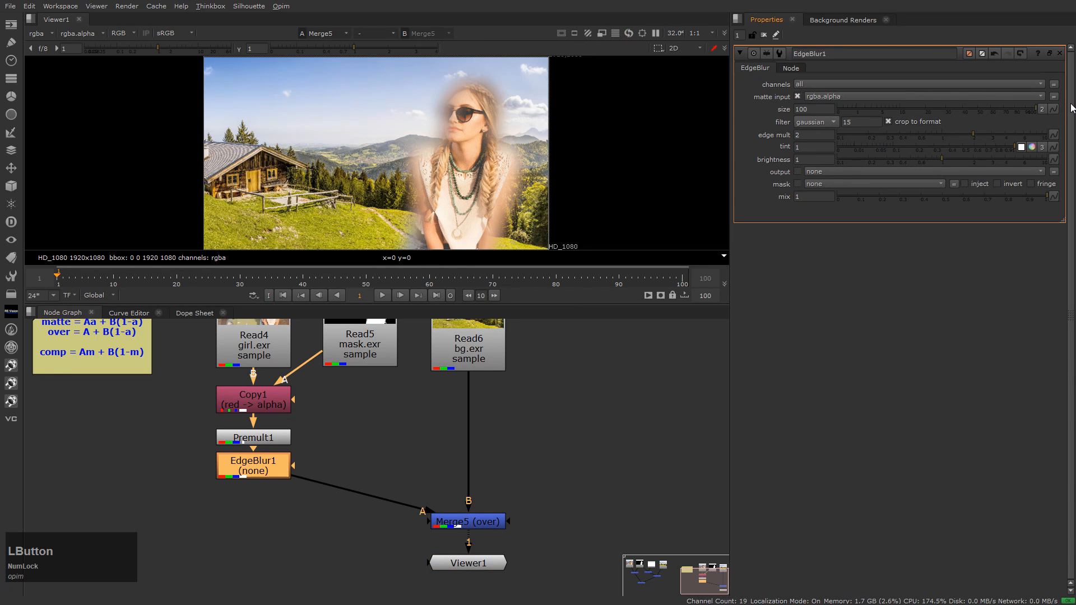
pyautogui.scroll(4, 435, 202)
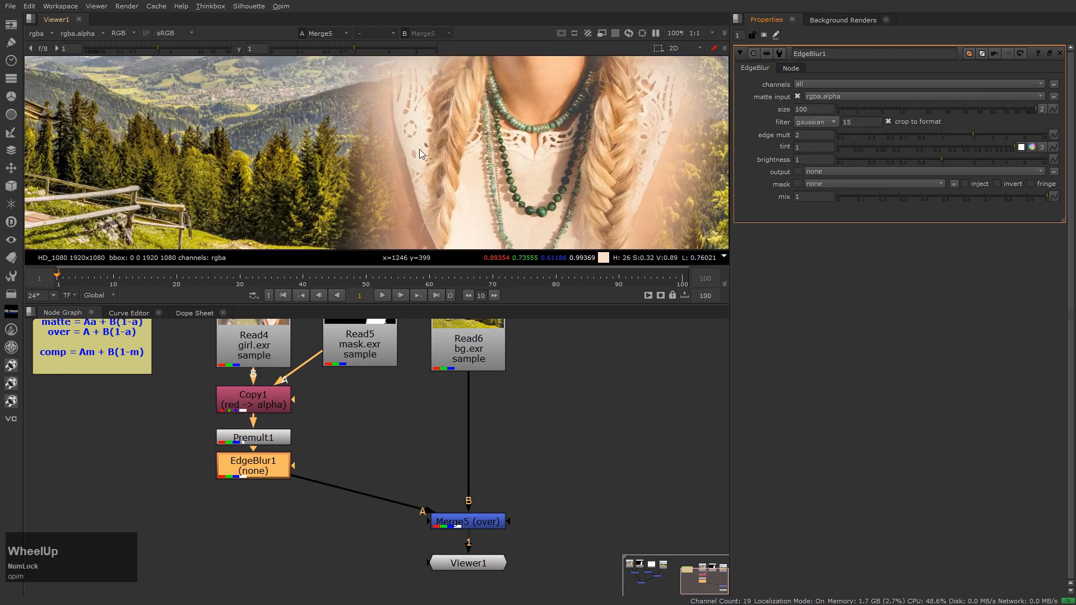
pyautogui.scroll(-2, 450, 221)
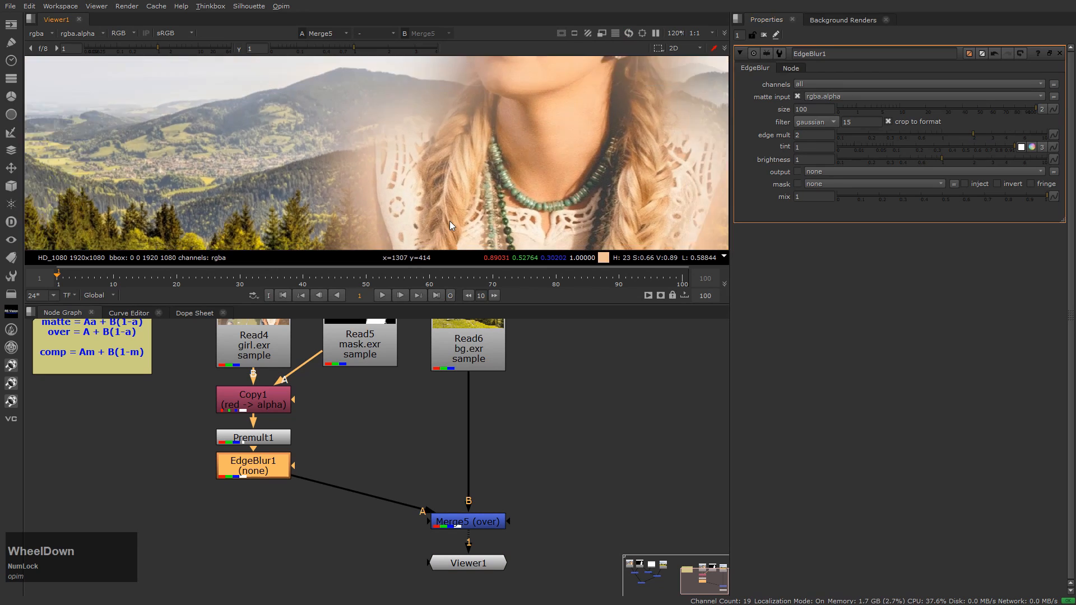
pyautogui.scroll(-4, 449, 220)
pyautogui.moveTo(496, 219); pyautogui.dragTo(516, 150, button='middle')
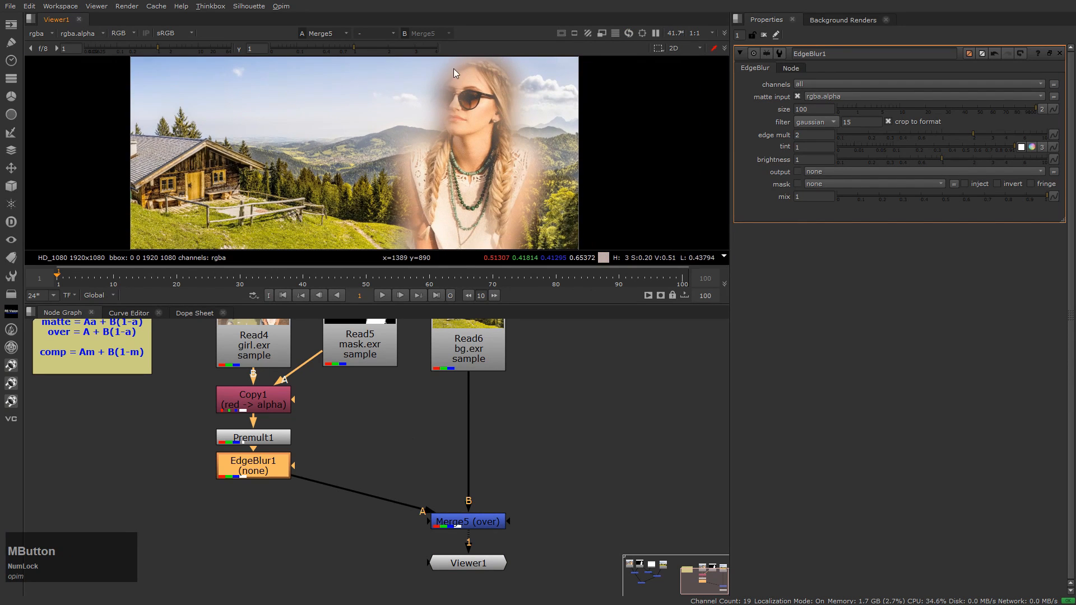
# Step: Move the Viewer node further down and raise the over Merge closer to the level of the EdgeBlur node
pyautogui.moveTo(487, 561); pyautogui.dragTo(488, 494, button='middle')
pyautogui.click(493, 534)
pyautogui.click(513, 487)
pyautogui.click(480, 439)
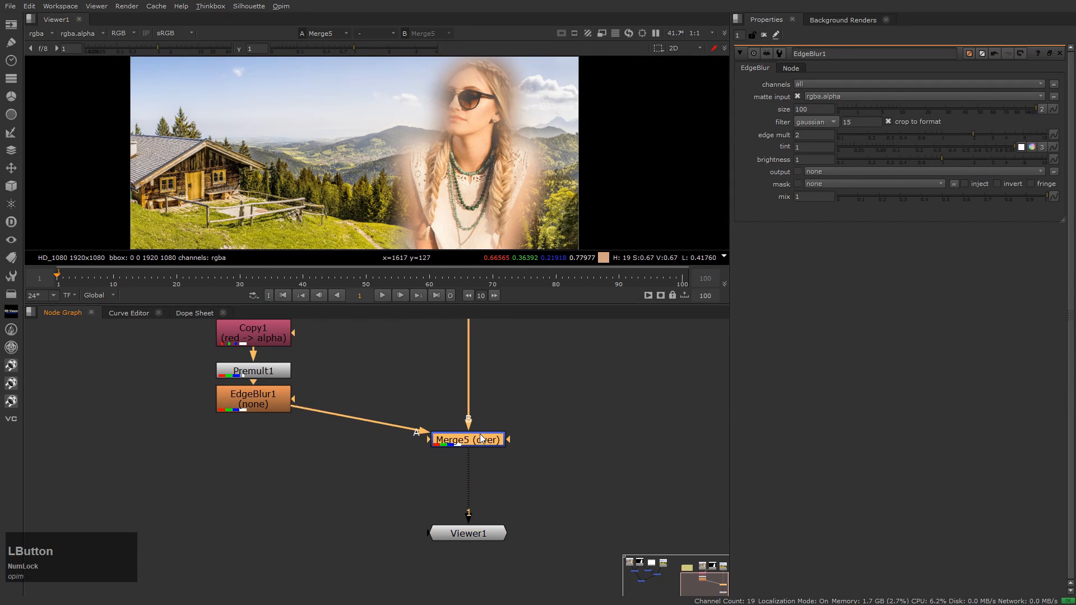
pyautogui.moveTo(481, 439); pyautogui.dragTo(480, 420)
pyautogui.click(422, 479)
# Step: Swap the EdgeBlur node repeatedly above and below Premult to compare the composite, leaving it above Premult
pyautogui.click(250, 409)
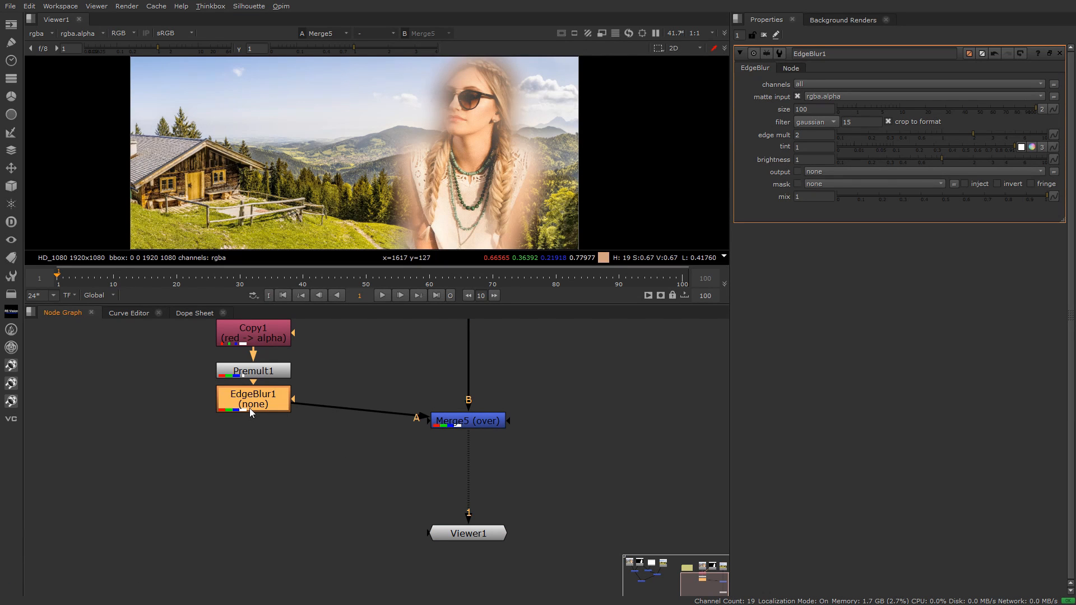
pyautogui.press('ctrl')
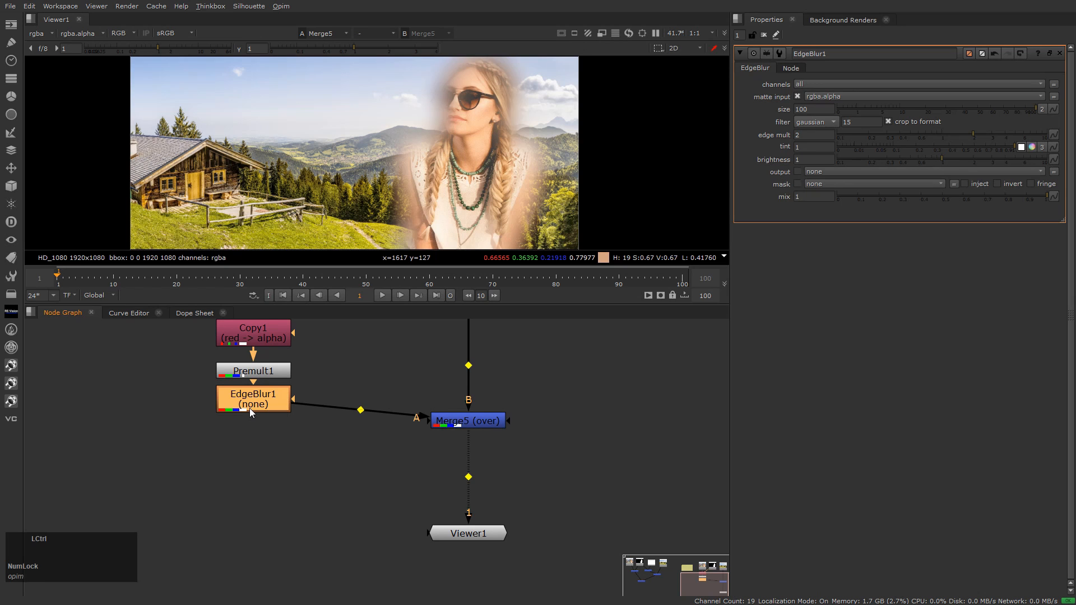
pyautogui.hotkey('ctrl', 'Up')
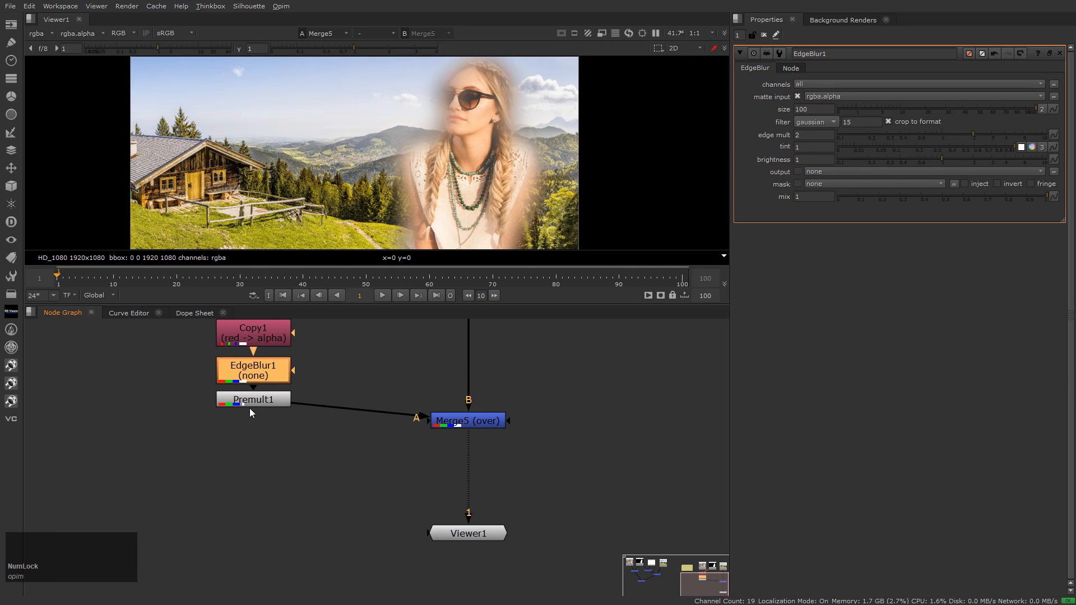
pyautogui.click(257, 463)
pyautogui.click(264, 375)
pyautogui.hotkey('ctrl', 'Down')
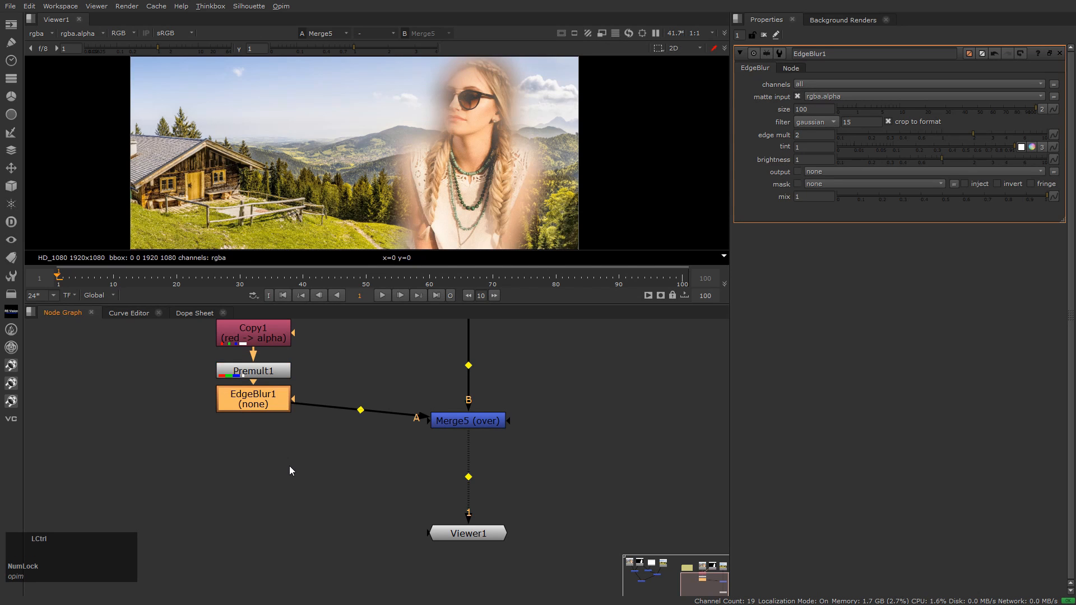
pyautogui.hotkey('ctrl', 'Up')
pyautogui.hotkey('ctrl', 'Down')
pyautogui.hotkey('ctrl', 'Up')
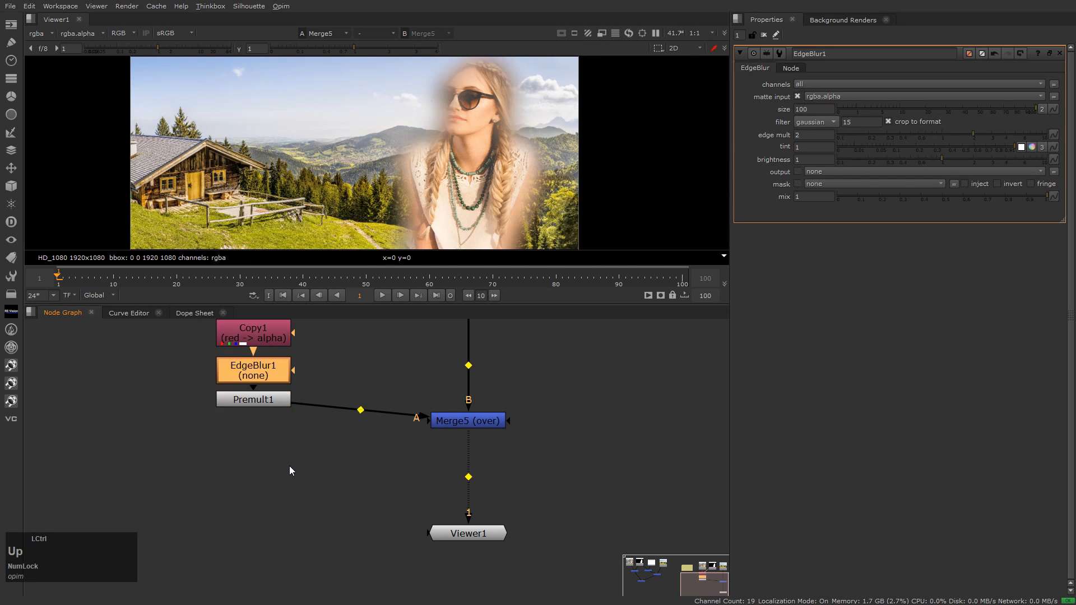
pyautogui.hotkey('ctrl', 'Down')
pyautogui.hotkey('ctrl', 'Up')
pyautogui.hotkey('ctrl', 'Down')
pyautogui.hotkey('ctrl', 'Up')
pyautogui.hotkey('ctrl', 'Down')
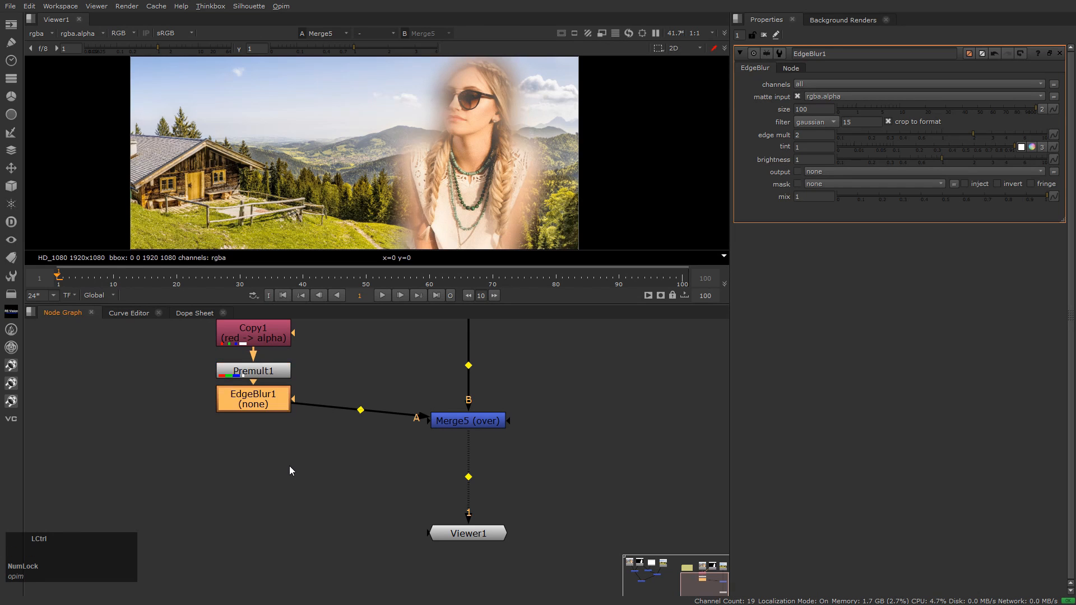
pyautogui.hotkey('ctrl', 'Up')
# Step: View the outputs of Premult, EdgeBlur and Copy in turn, and inspect EdgeBlur's blurred edge near the girl's arm
pyautogui.click(540, 573)
pyautogui.click(341, 497)
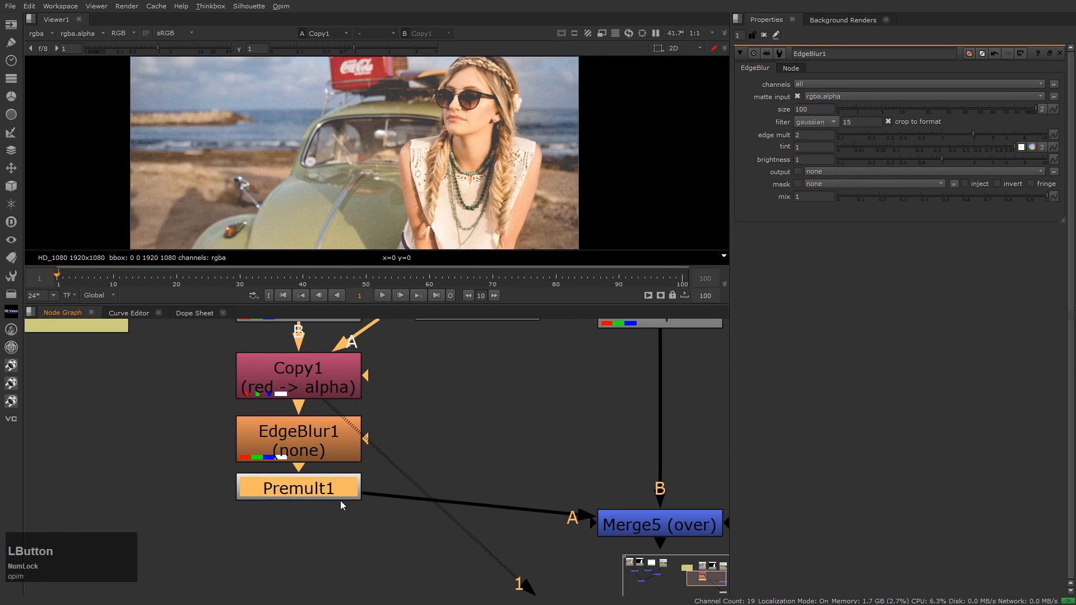
pyautogui.press('1')
pyautogui.click(293, 432)
pyautogui.press('1')
pyautogui.click(307, 373)
pyautogui.press('1')
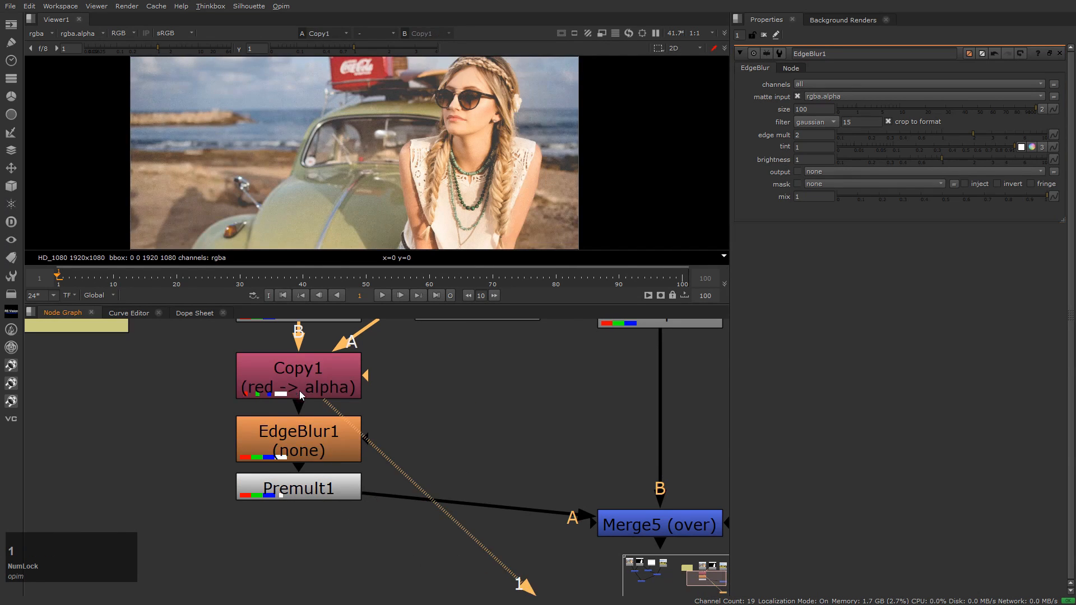
pyautogui.click(302, 429)
pyautogui.press('1')
pyautogui.click(308, 439)
pyautogui.scroll(5, 422, 180)
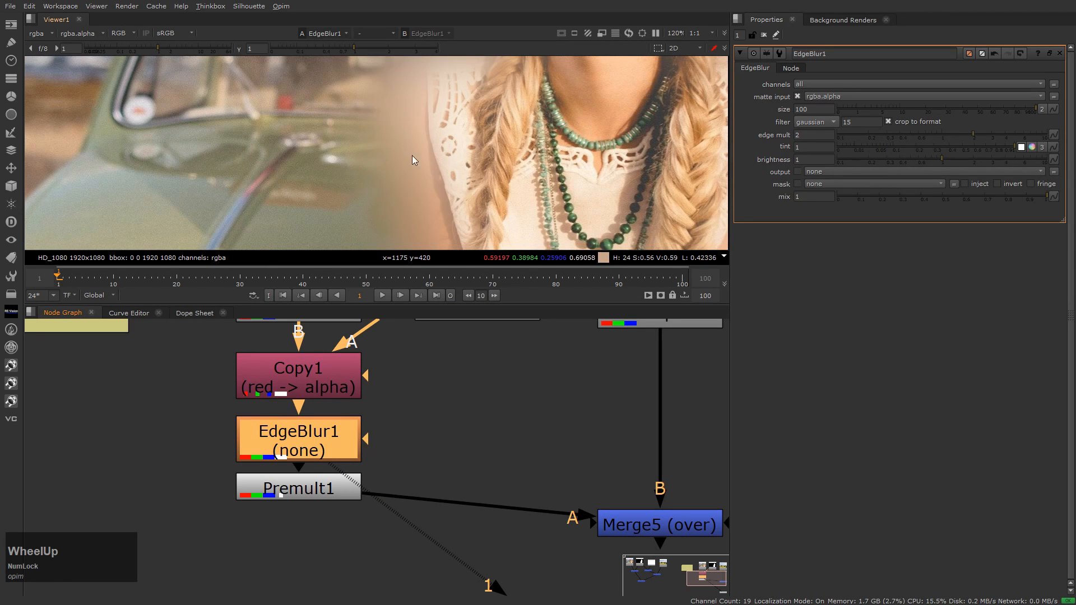
pyautogui.click(430, 442)
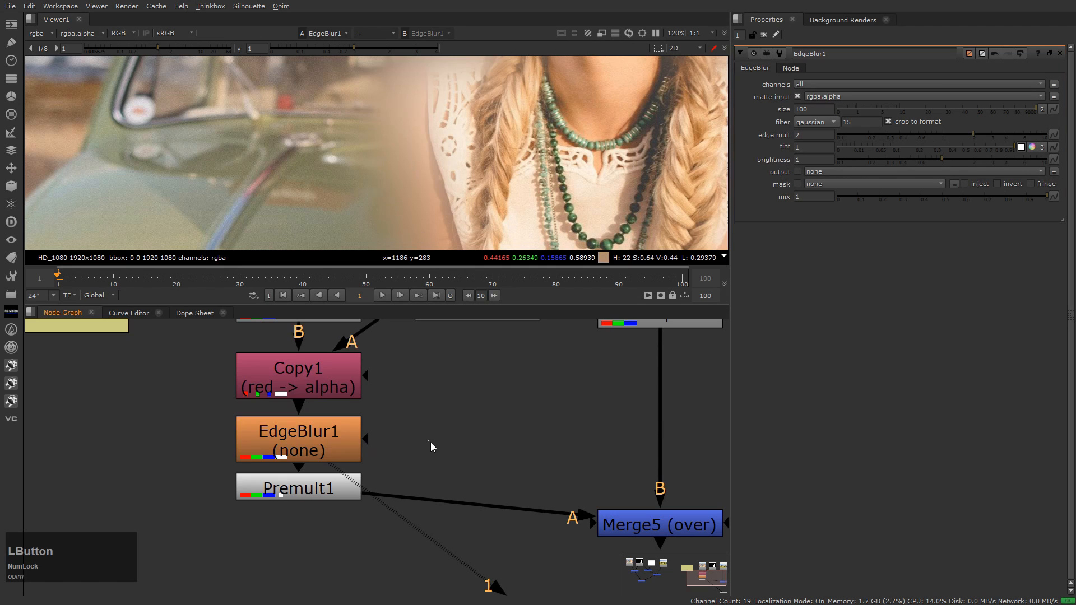
# Step: Compare the Premult output with the Copy output along the edge of the girl's arm
pyautogui.click(275, 493)
pyautogui.press('1')
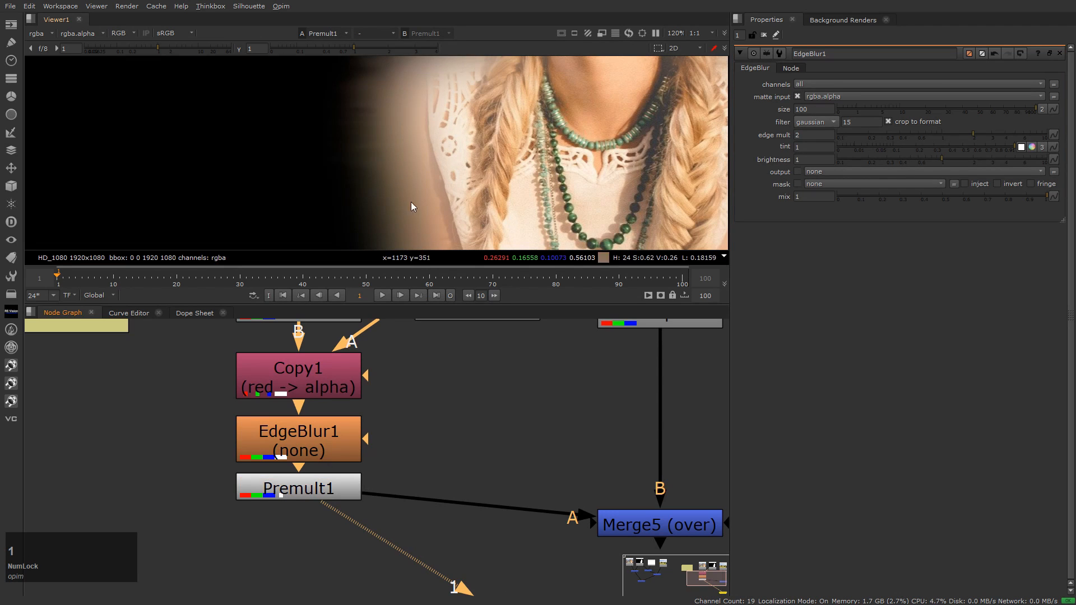
pyautogui.scroll(2, 392, 185)
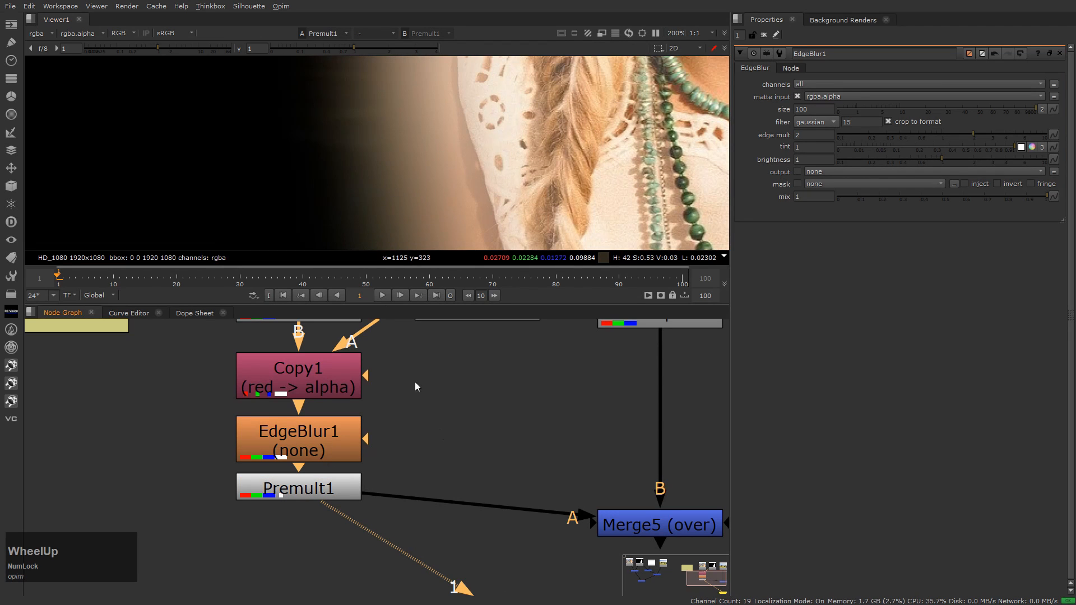
pyautogui.click(317, 368)
pyautogui.press('1')
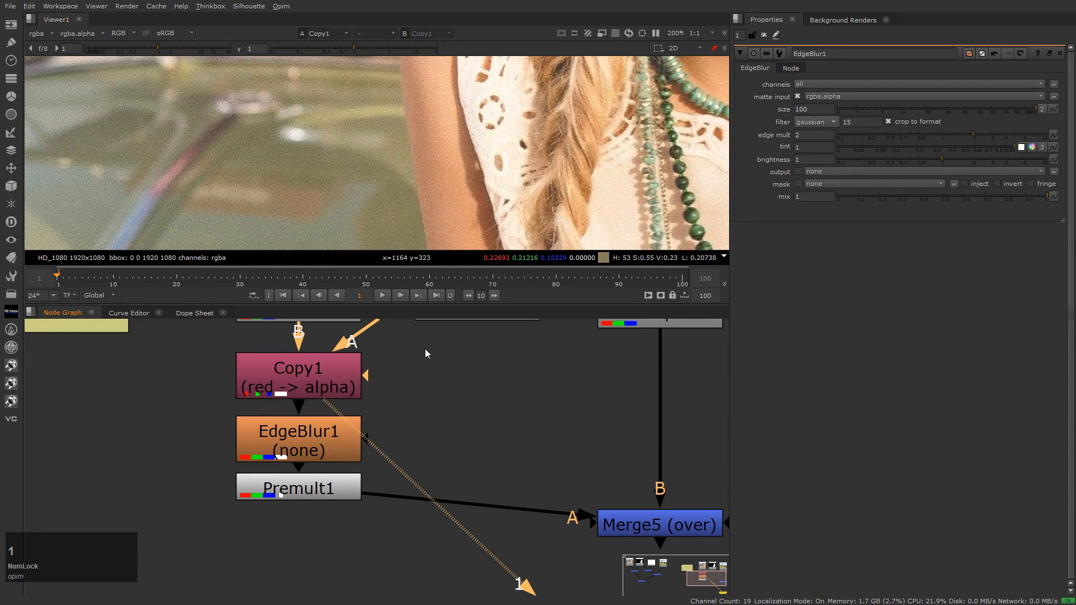
pyautogui.click(297, 497)
pyautogui.press('1')
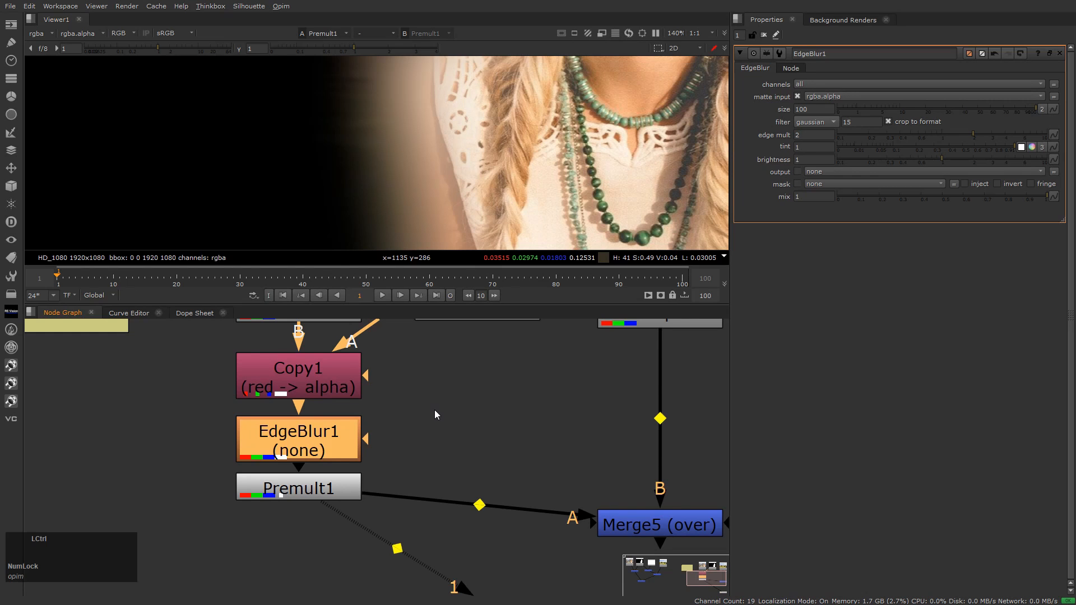
# Step: Move the EdgeBlur node back below Premult and examine its output
pyautogui.hotkey('ctrl', 'Down')
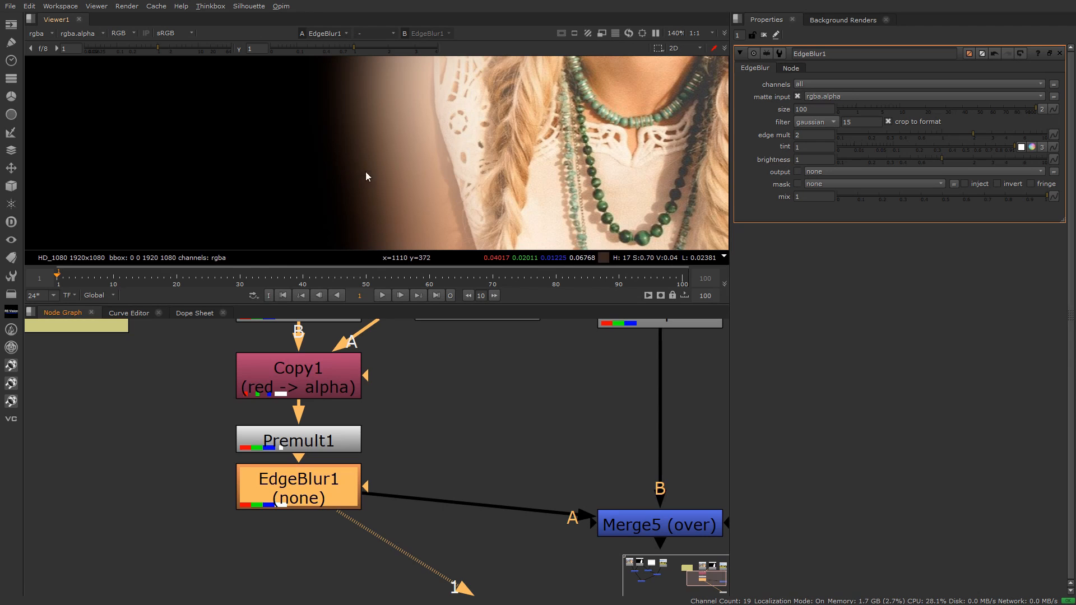
pyautogui.click(412, 487)
pyautogui.click(596, 511)
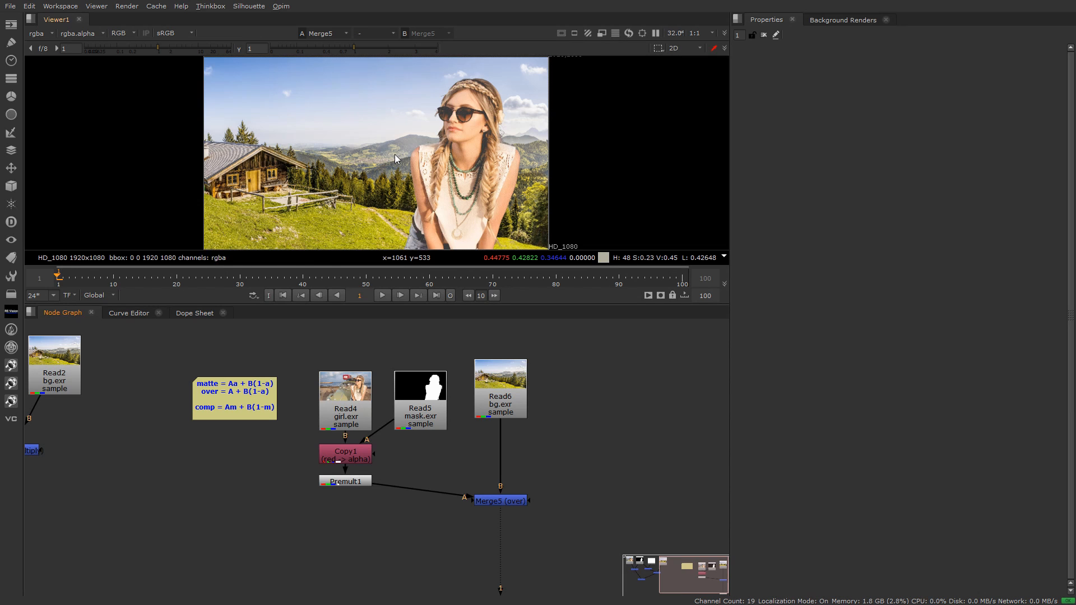
# Step: Nudge the Premult node up toward Copy and highlight the over Merge and Premult nodes as a pair
pyautogui.moveTo(341, 482); pyautogui.dragTo(342, 479)
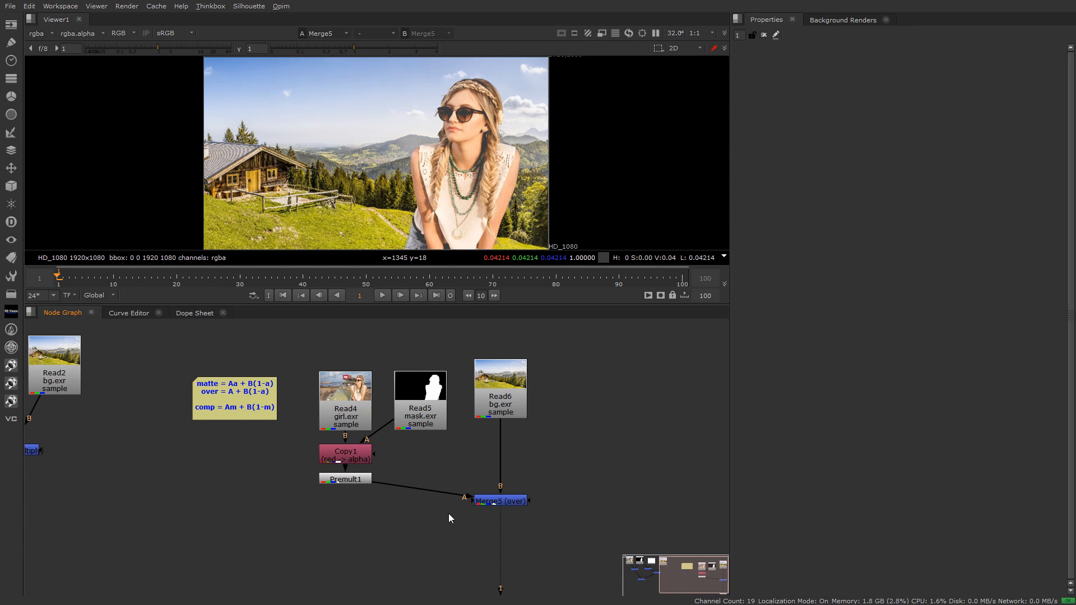
pyautogui.scroll(2, 449, 513)
pyautogui.moveTo(451, 474); pyautogui.dragTo(572, 538)
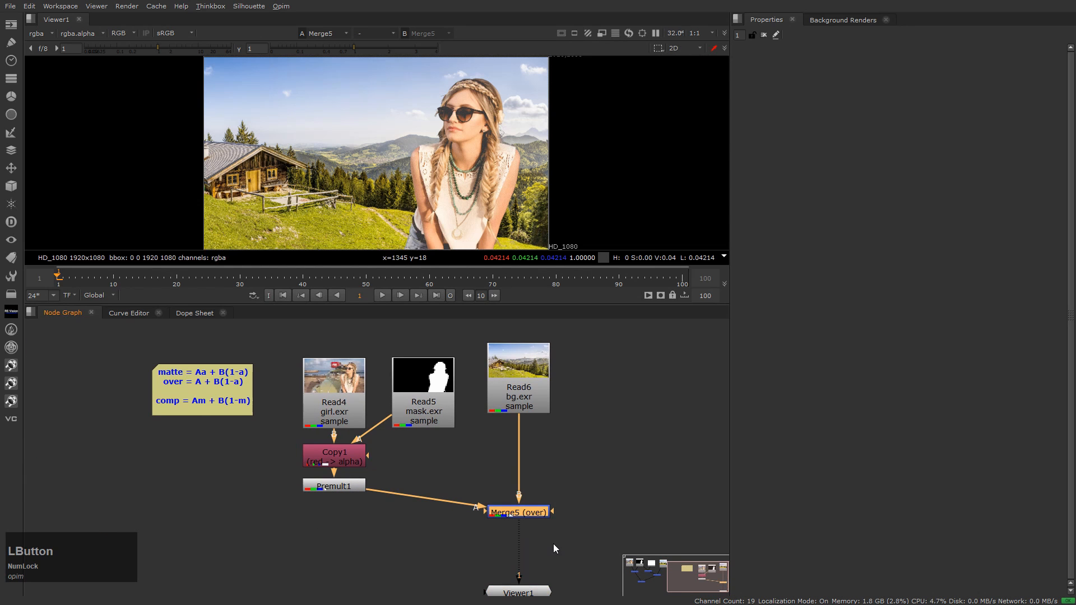
pyautogui.click(334, 486)
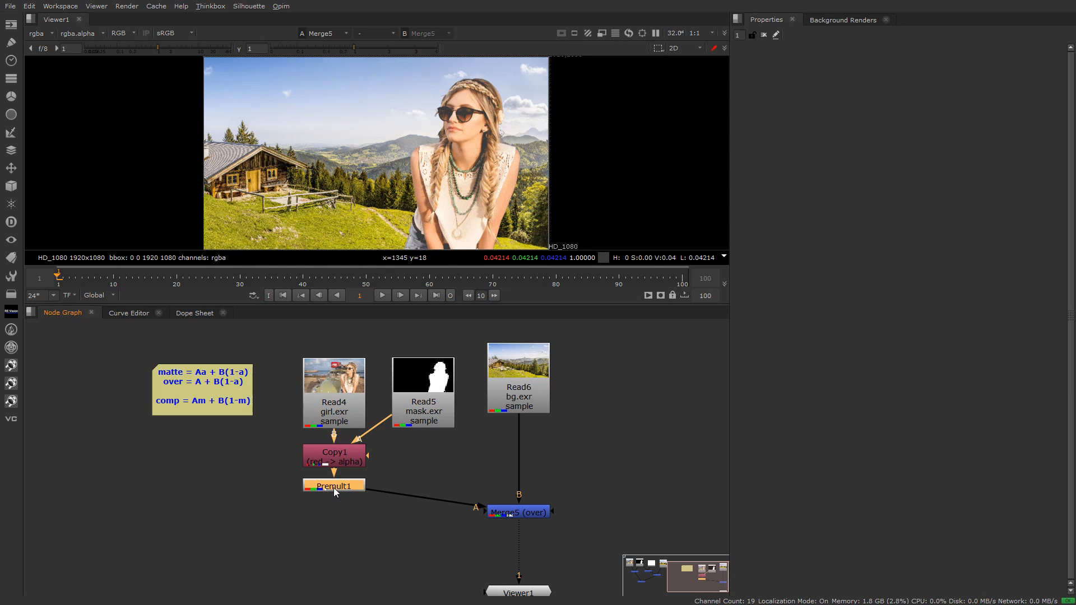
# Step: Open the over Merge node's properties and examine the formulas listed for its operation setting
pyautogui.click(643, 496)
pyautogui.moveTo(643, 496); pyautogui.dragTo(606, 490, button='middle')
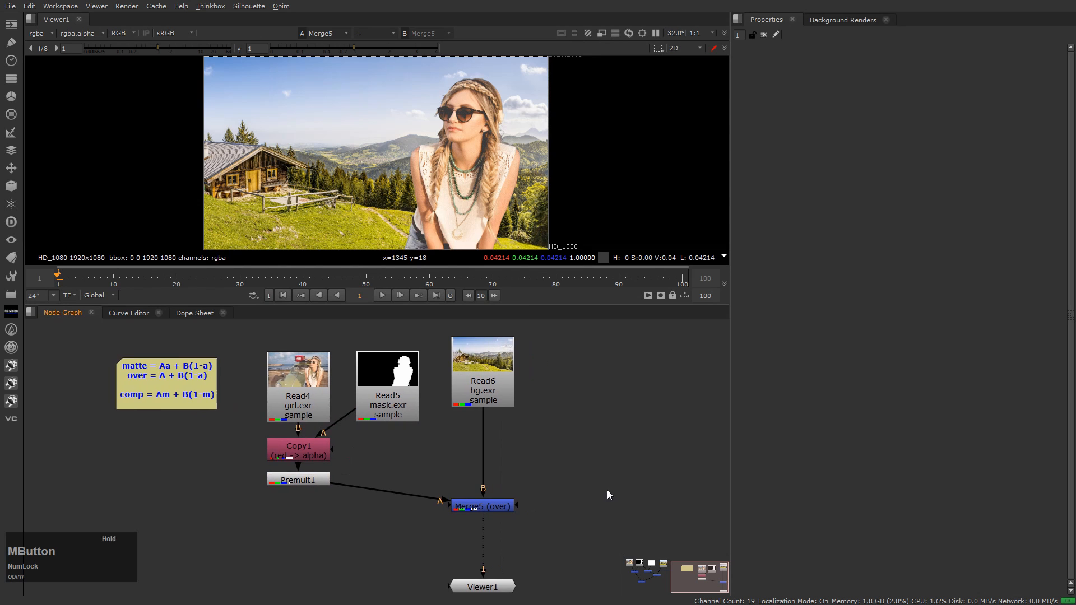
pyautogui.doubleClick(493, 509)
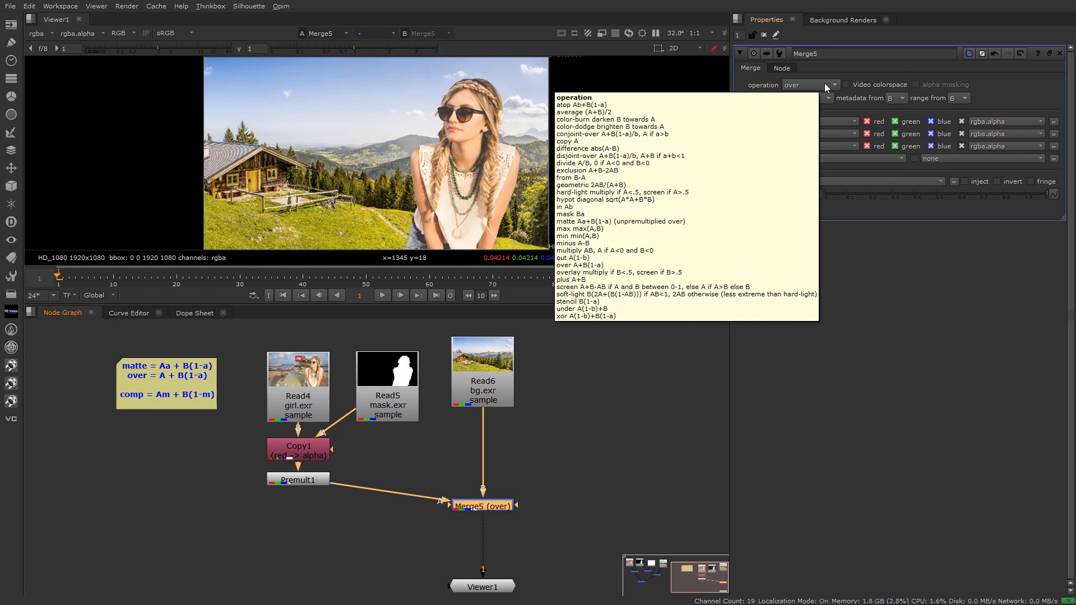